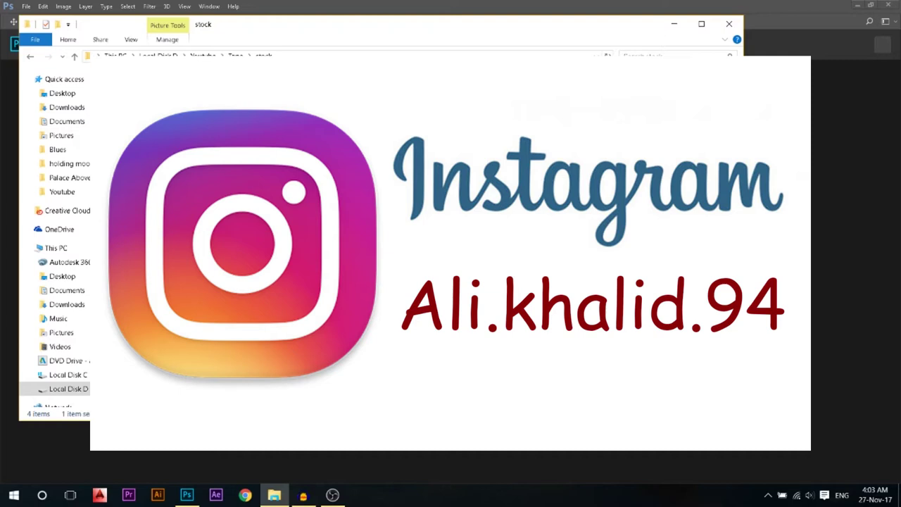
# Open the mountain photo brandon-wong-420588.jpg from the stock folder in Photoshop.
pyautogui.moveTo(282, 134); pyautogui.dragTo(682, 446)
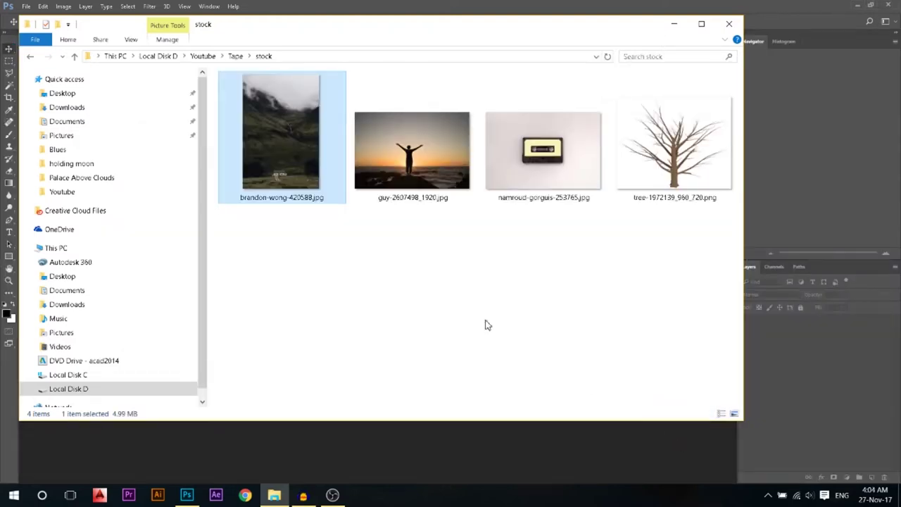
pyautogui.click(327, 6)
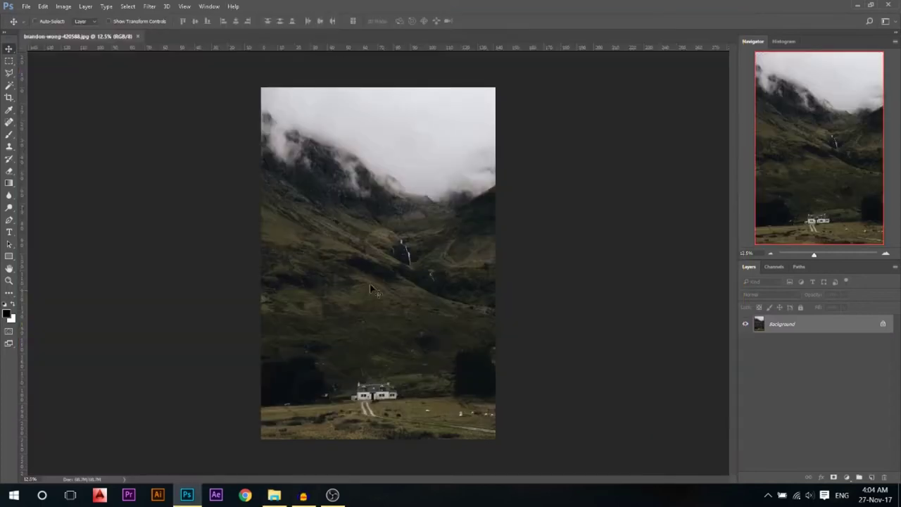
pyautogui.scroll(1, 372, 290)
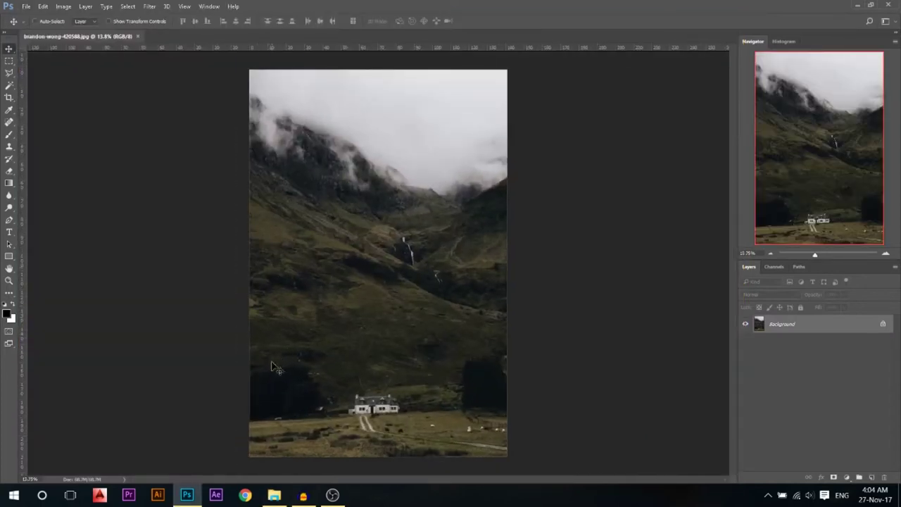
pyautogui.scroll(-1, 373, 331)
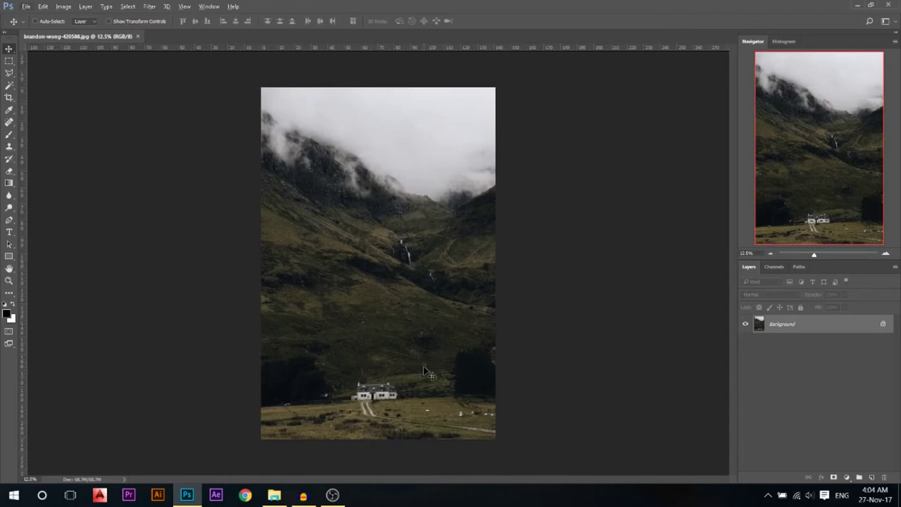
# Crop away the lower part of the mountain photo with the house, leaving a roughly square image.
pyautogui.press('c')
pyautogui.moveTo(376, 443); pyautogui.dragTo(381, 382)
pyautogui.press('Return')
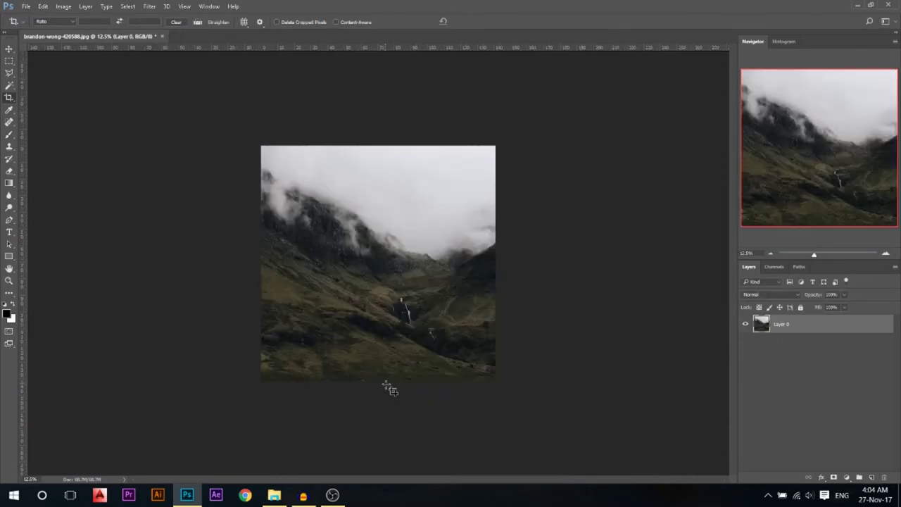
pyautogui.hotkey('ctrl', '0')
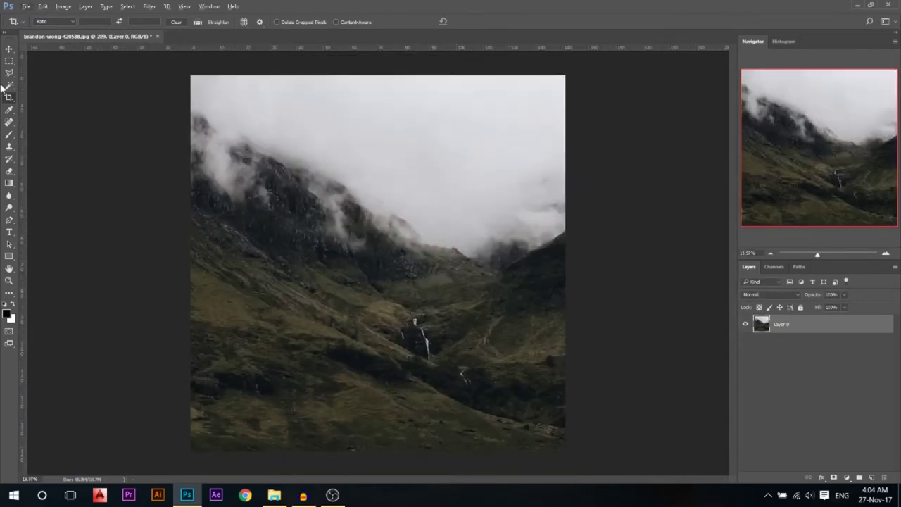
# Place the cassette image namroud-gorguis-253765.jpg from the stock folder over the mountain photo.
pyautogui.click(9, 48)
pyautogui.click(274, 494)
pyautogui.moveTo(579, 156); pyautogui.dragTo(382, 396)
pyautogui.press('Return')
pyautogui.scroll(3, 405, 271)
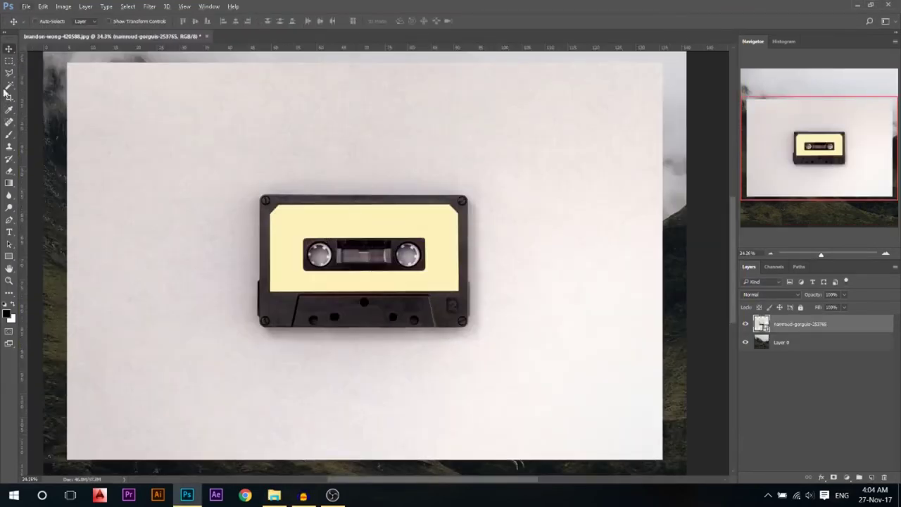
# Select the light backdrop around the cassette with the Magic Wand, adding the shadows along its lower and right edges.
pyautogui.click(10, 85)
pyautogui.click(195, 139)
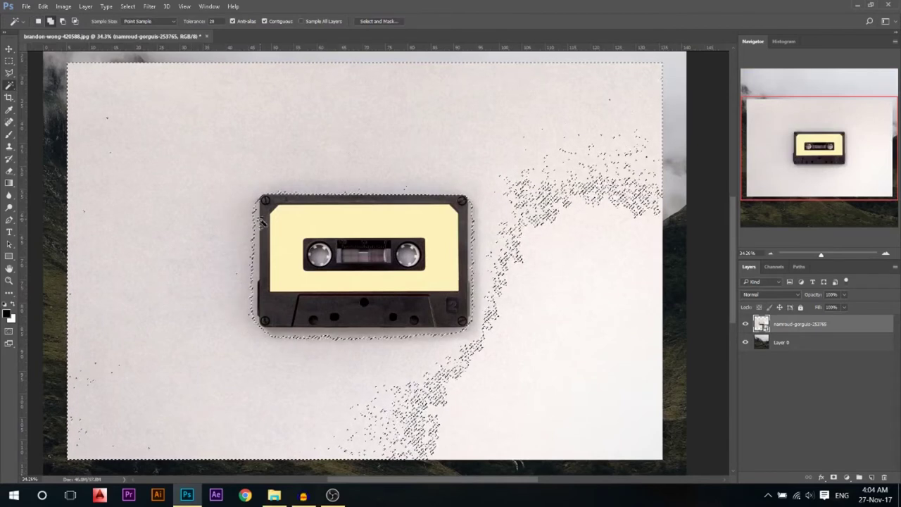
pyautogui.click(375, 333)
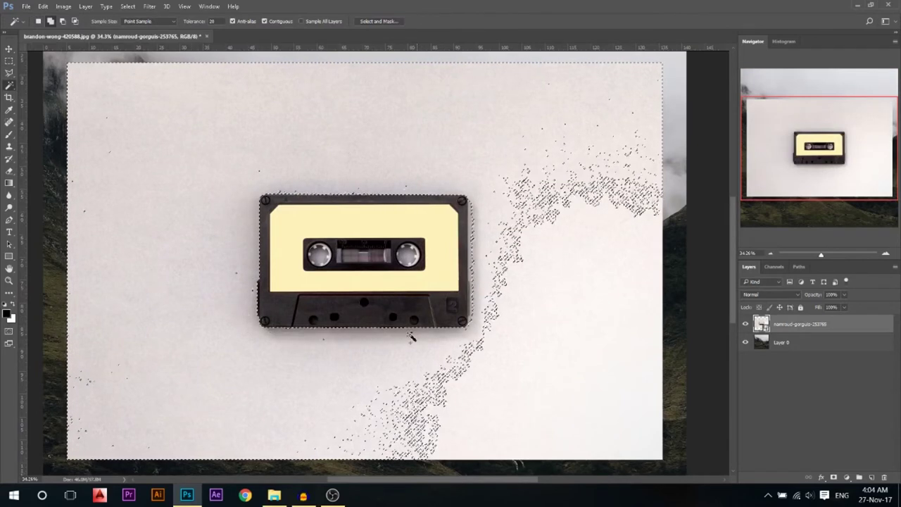
pyautogui.click(472, 275)
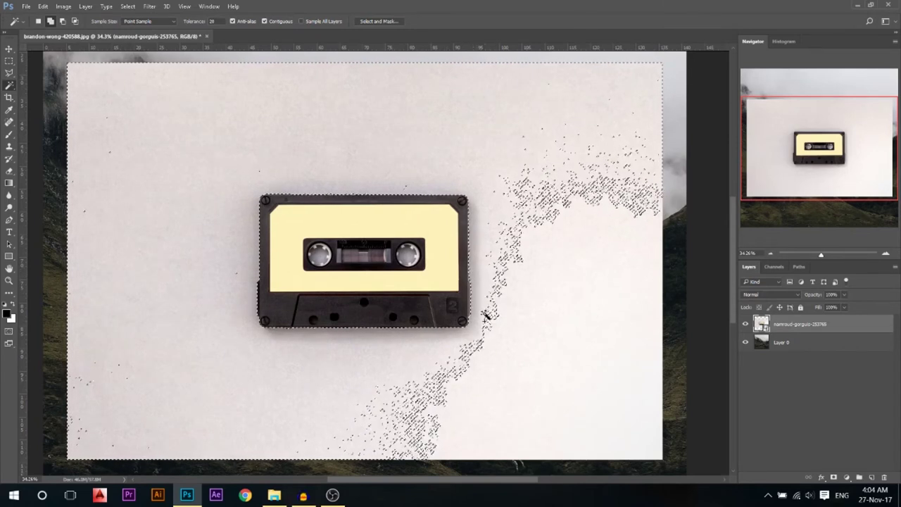
# Refine the backdrop selection along the cassette's right edge near its lower-right corner with the Magic Wand.
pyautogui.scroll(1, 488, 316)
pyautogui.hotkey('alt', 'shift')
pyautogui.scroll(-2, 487, 272)
pyautogui.scroll(-2, 483, 243)
pyautogui.scroll(8, 486, 267)
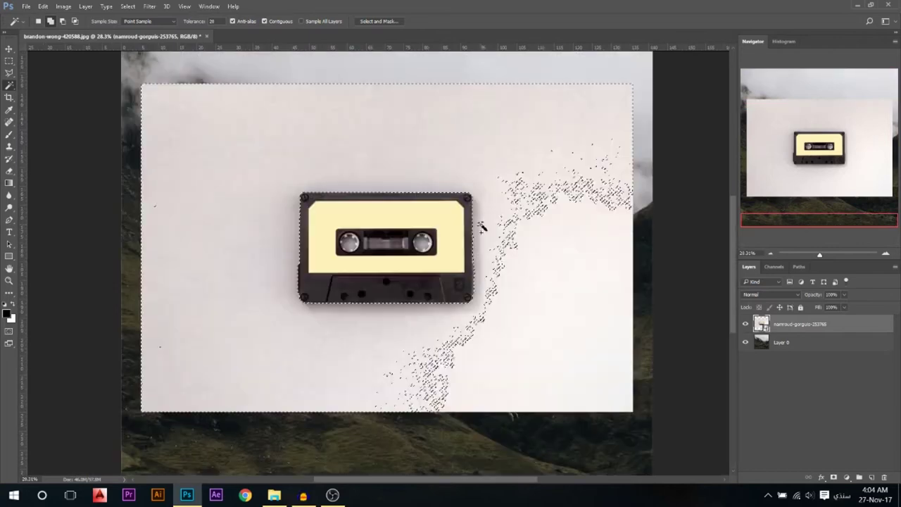
pyautogui.scroll(5, 471, 258)
pyautogui.scroll(2, 445, 262)
pyautogui.press('l')
pyautogui.press('w')
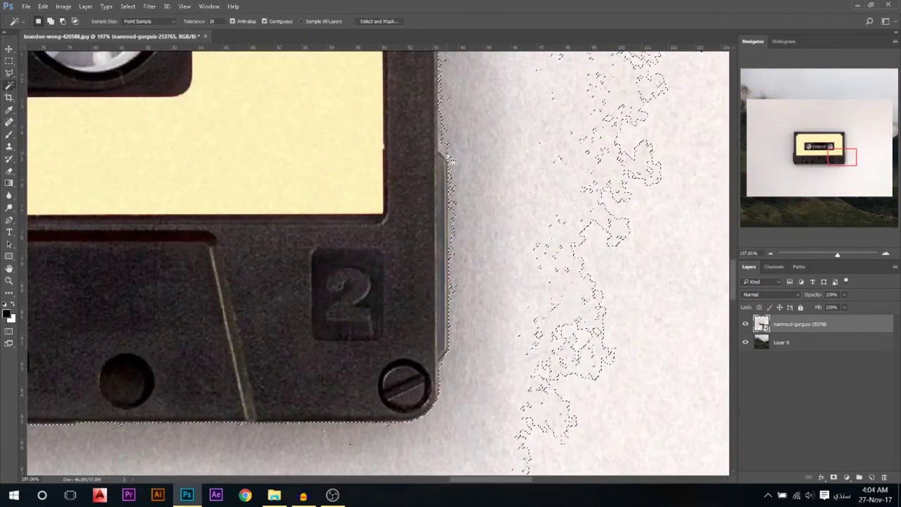
pyautogui.click(443, 147)
pyautogui.click(442, 116)
pyautogui.click(452, 207)
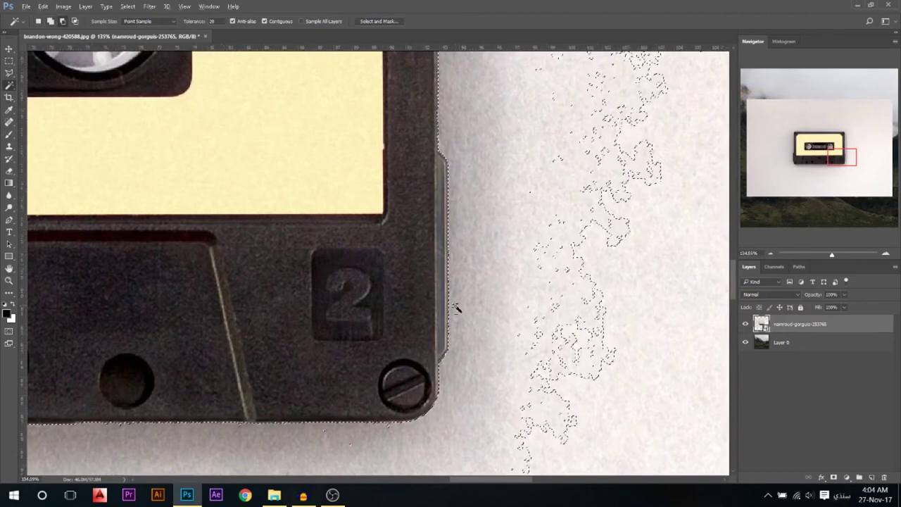
pyautogui.scroll(-3, 458, 305)
pyautogui.scroll(-2, 487, 227)
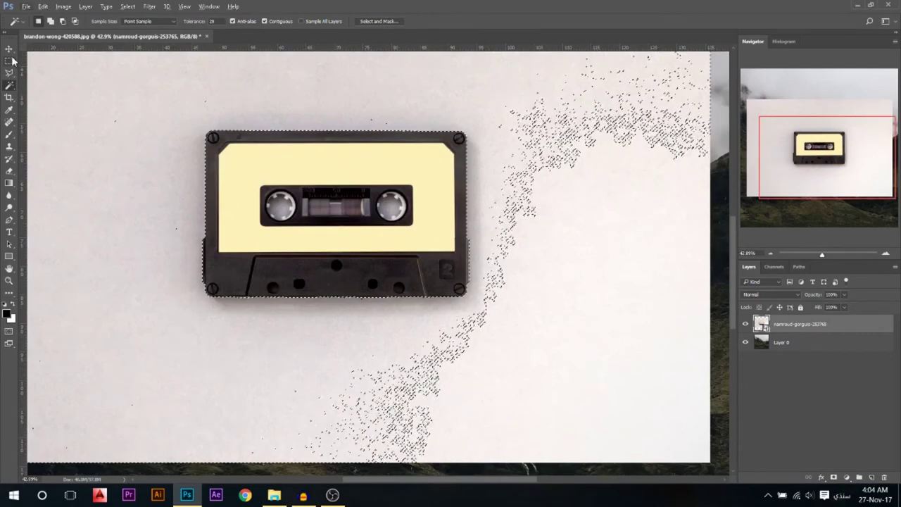
# Add the unselected backdrop right of and below the cassette to the selection with the Polygonal Lasso.
pyautogui.click(9, 72)
pyautogui.click(395, 325)
pyautogui.click(485, 255)
pyautogui.click(473, 115)
pyautogui.scroll(1, 473, 115)
pyautogui.click(390, 139)
pyautogui.click(353, 133)
pyautogui.click(360, 98)
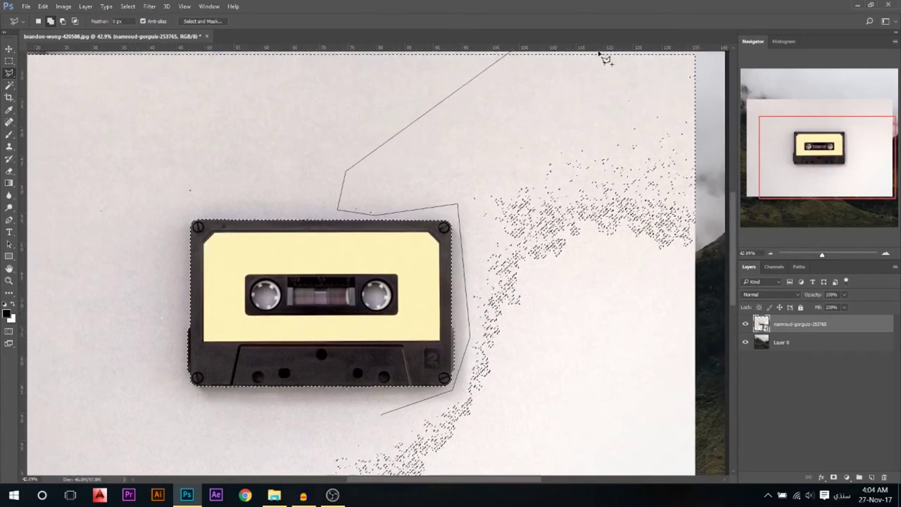
pyautogui.click(634, 82)
pyautogui.click(704, 76)
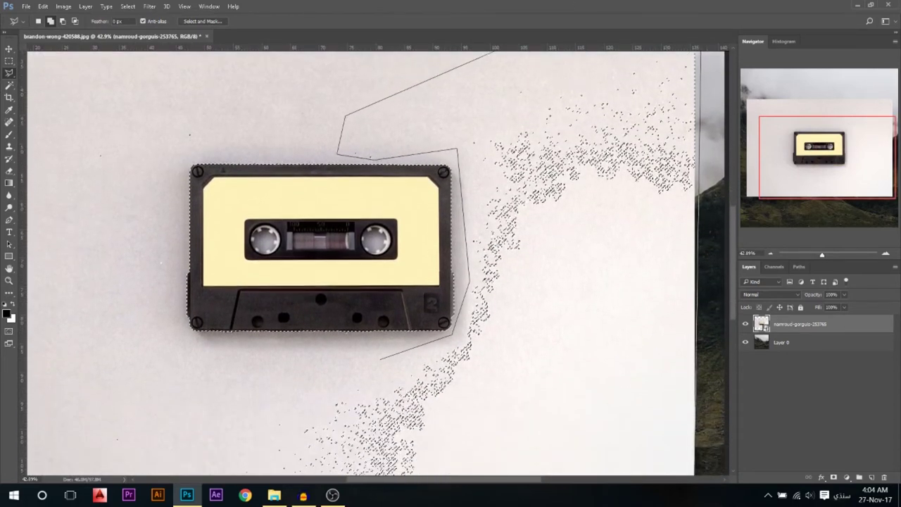
pyautogui.click(704, 449)
pyautogui.click(199, 455)
pyautogui.doubleClick(193, 368)
pyautogui.scroll(-1, 597, 378)
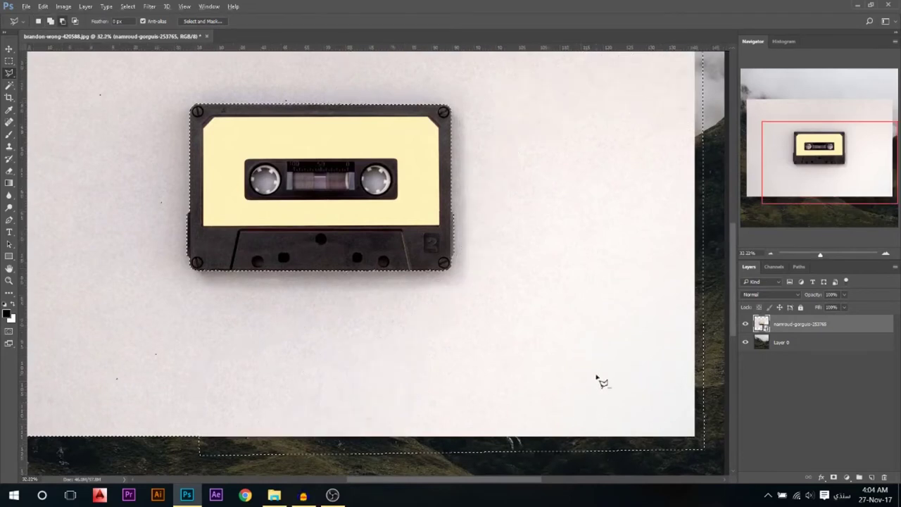
# Add a layer mask from the selection and invert it so only the cassette shows over the mountains.
pyautogui.hotkey('ctrl', '0')
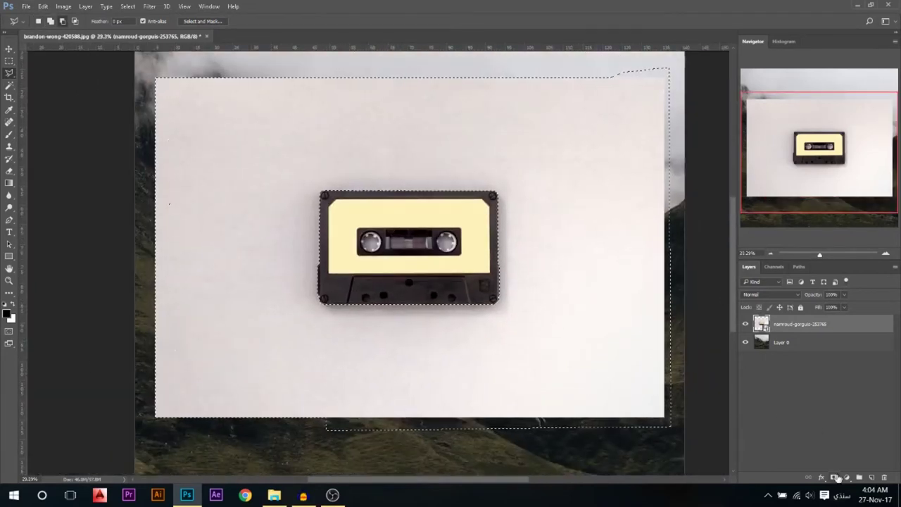
pyautogui.click(835, 478)
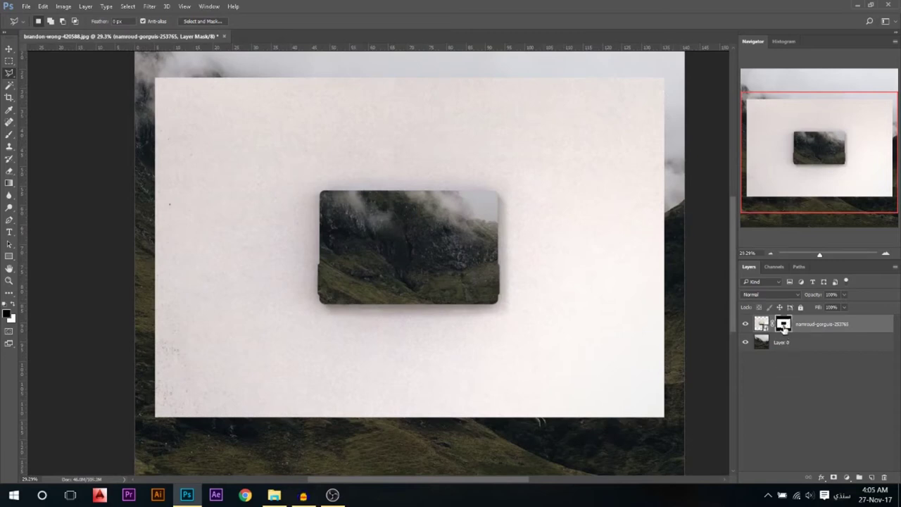
pyautogui.hotkey('ctrl', 'i')
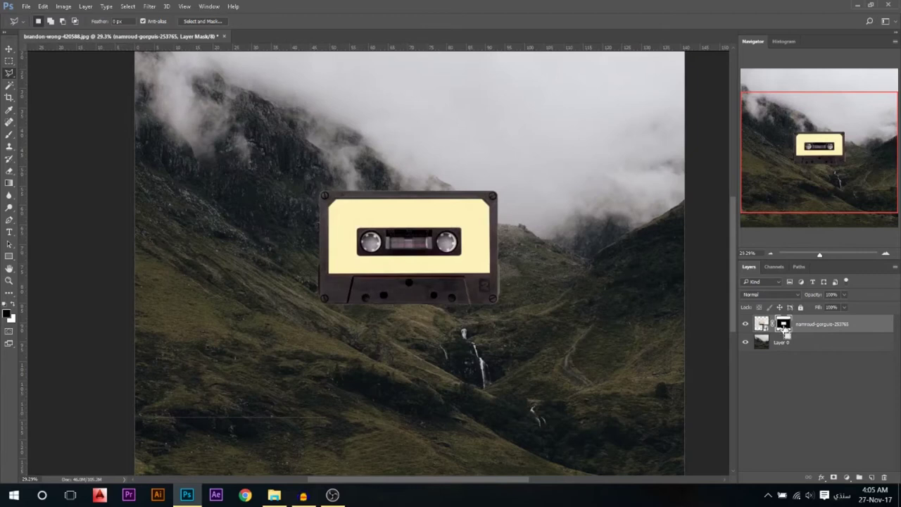
# Shift the cassette slightly right and paint black on its mask at 100% opacity to clean up leftover backdrop.
pyautogui.press('v')
pyautogui.moveTo(392, 261); pyautogui.dragTo(406, 263)
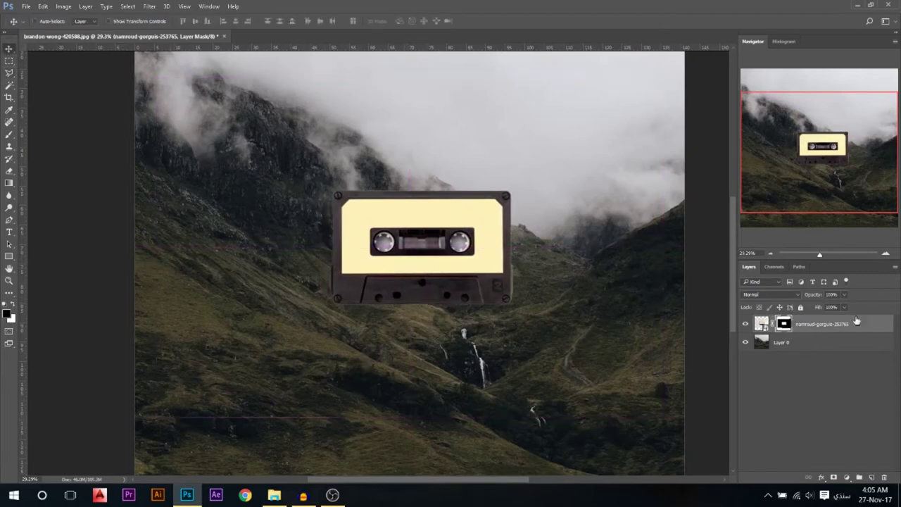
pyautogui.press('b')
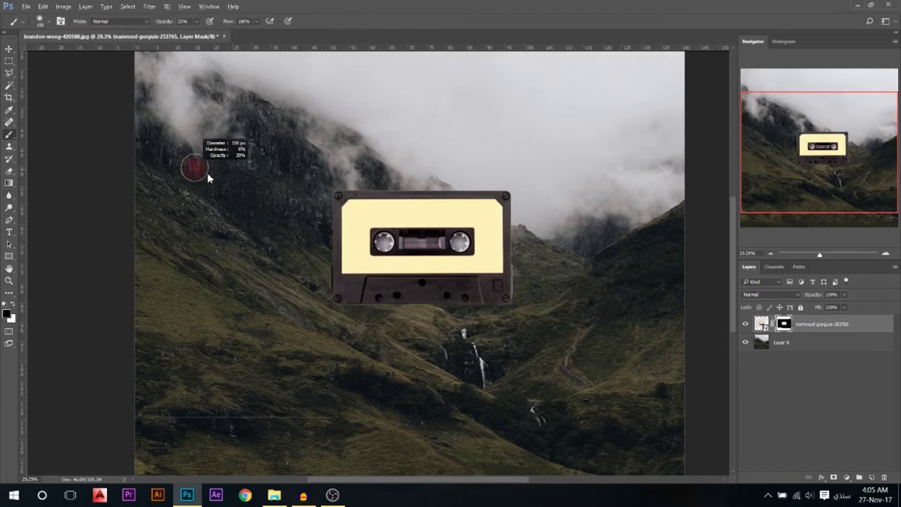
pyautogui.rightClick(325, 224)
pyautogui.moveTo(245, 138)
pyautogui.mouseDown()
pyautogui.moveTo(255, 146)
pyautogui.moveTo(241, 148)
pyautogui.mouseUp()
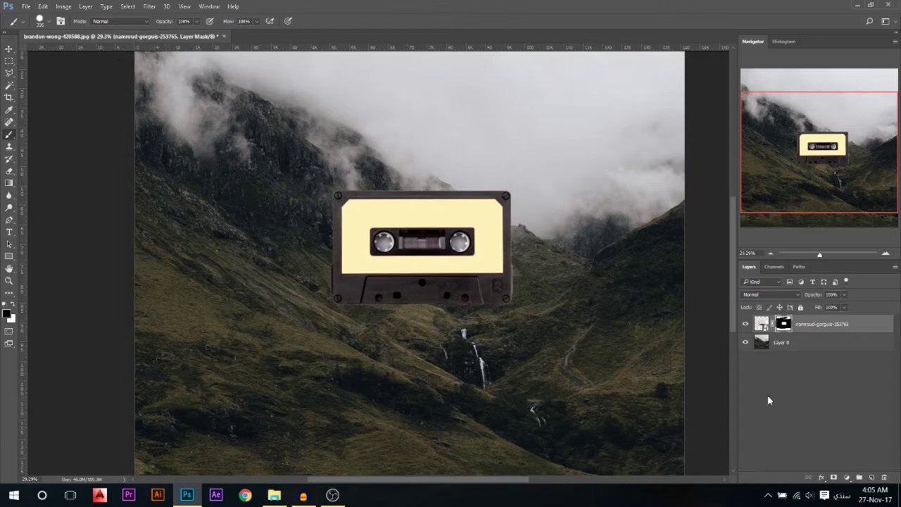
# Rasterize the cassette layer and apply its layer mask.
pyautogui.rightClick(764, 328)
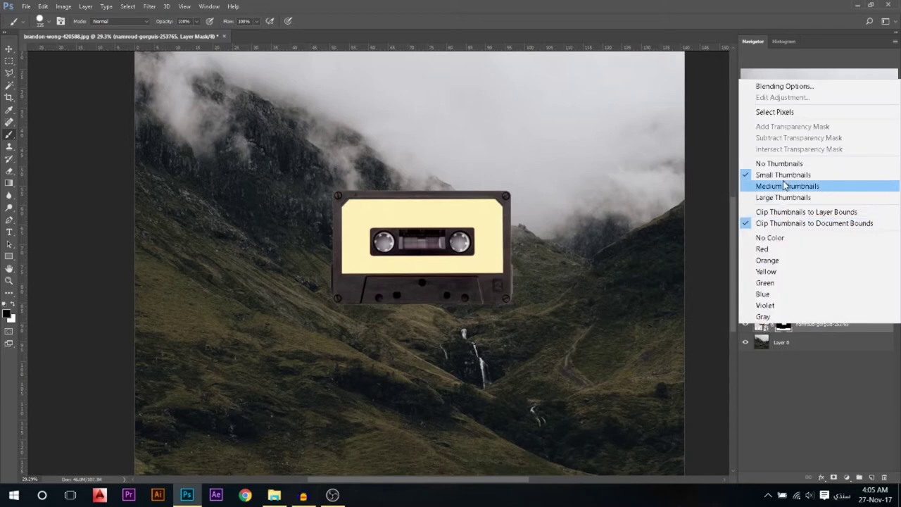
pyautogui.click(809, 418)
pyautogui.rightClick(766, 325)
pyautogui.click(816, 330)
pyautogui.rightClick(816, 330)
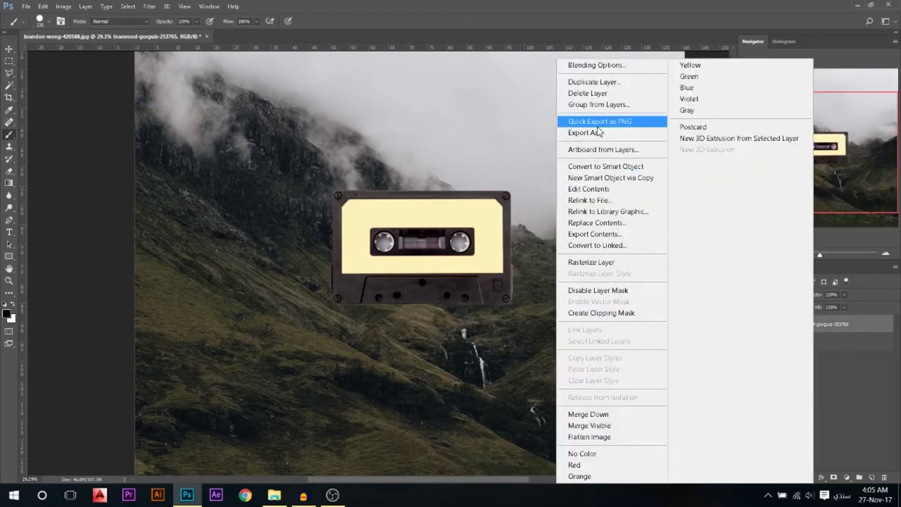
pyautogui.click(595, 262)
pyautogui.rightClick(784, 328)
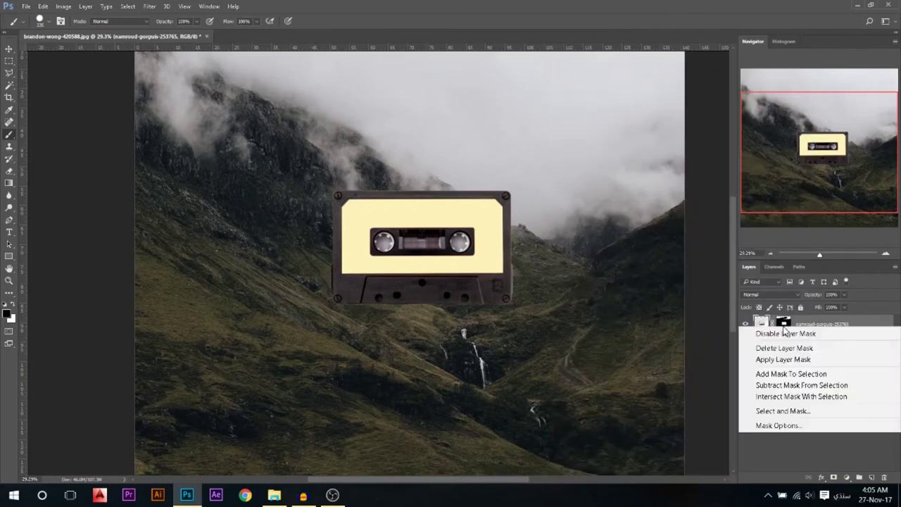
pyautogui.click(769, 360)
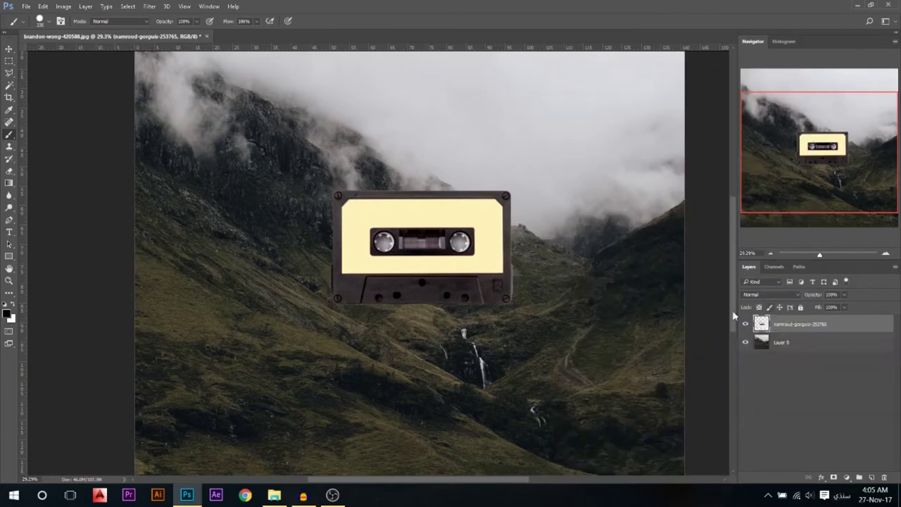
# Select the grey centres of both cassette reels with the Magic Wand, delete them and clear the selection.
pyautogui.scroll(7, 478, 233)
pyautogui.scroll(4, 310, 282)
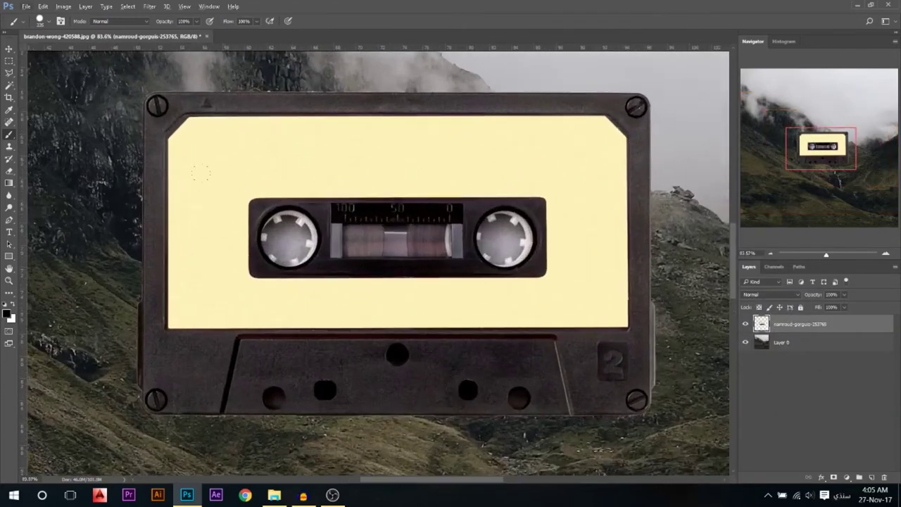
pyautogui.click(9, 85)
pyautogui.scroll(3, 500, 208)
pyautogui.keyDown('shift'); pyautogui.click(496, 205); pyautogui.keyUp('shift')
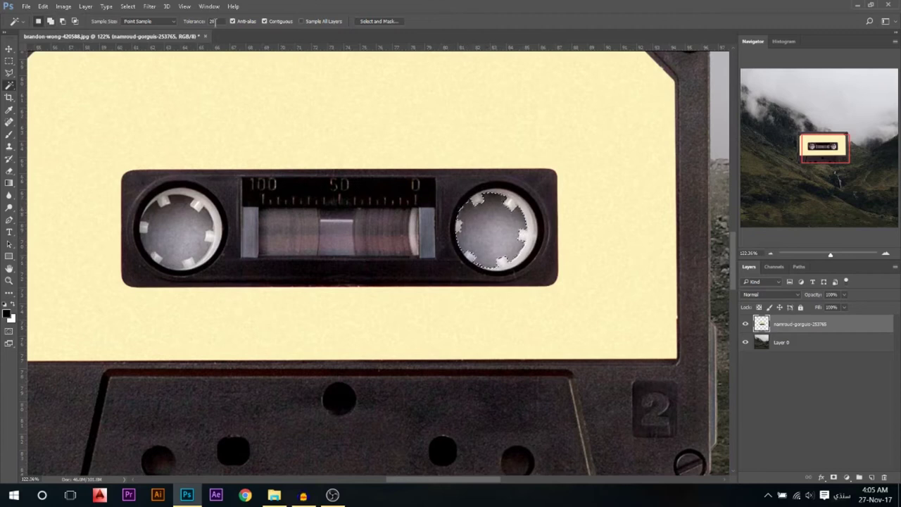
pyautogui.keyDown('shift'); pyautogui.click(182, 226); pyautogui.keyUp('shift')
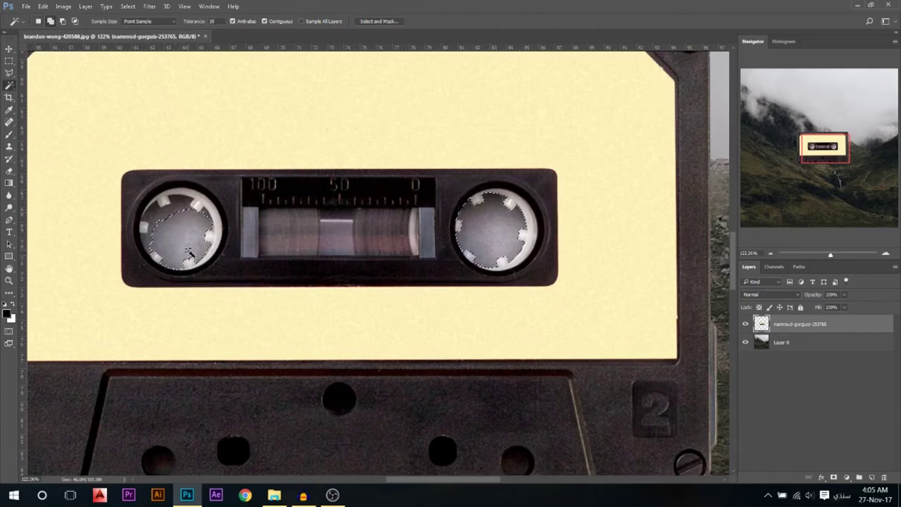
pyautogui.keyDown('shift'); pyautogui.click(146, 239); pyautogui.keyUp('shift')
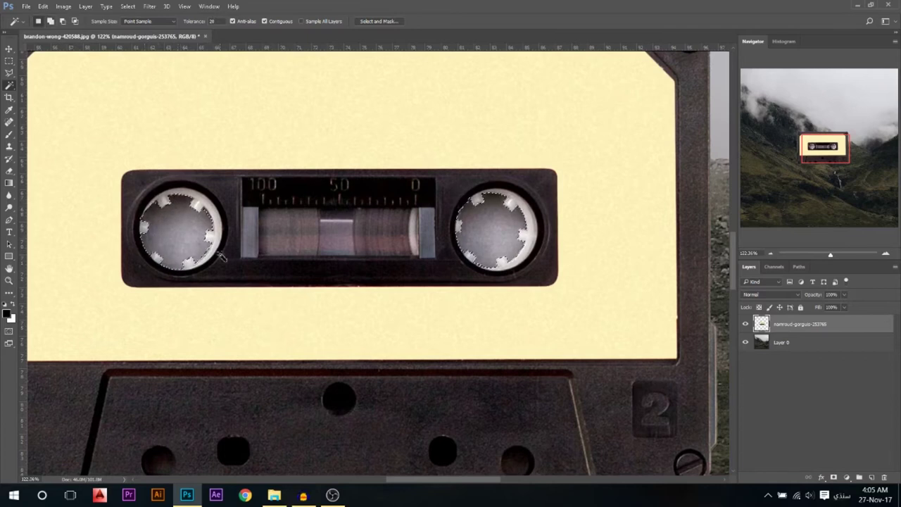
pyautogui.press('Delete')
pyautogui.hotkey('ctrl', 'd')
pyautogui.hotkey('ctrl', '0')
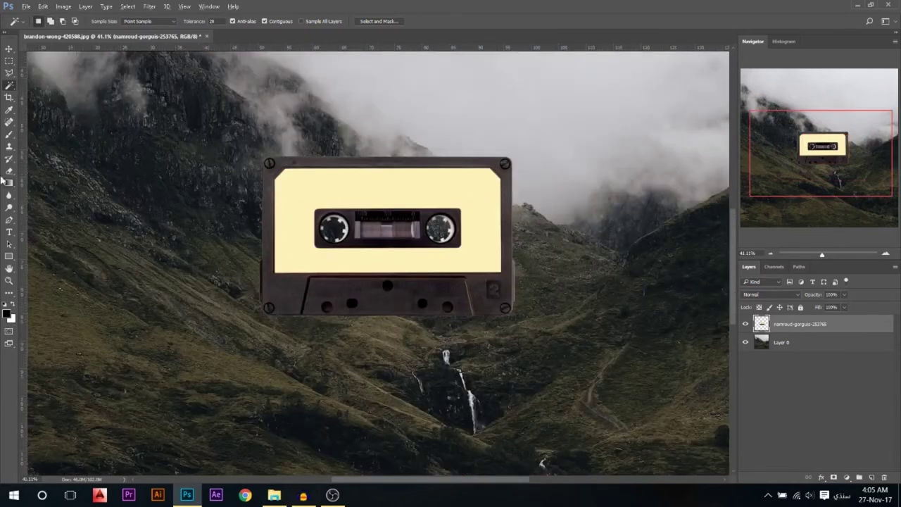
# Move the cassette down and to the right over the valley.
pyautogui.click(9, 50)
pyautogui.scroll(-3, 374, 298)
pyautogui.moveTo(431, 299); pyautogui.dragTo(490, 329)
pyautogui.scroll(-4, 492, 325)
# Rotate the cassette to about -71.7°, enlarge it to about 147%, and position it over the valley.
pyautogui.hotkey('ctrl', 't')
pyautogui.moveTo(635, 181); pyautogui.dragTo(433, 92)
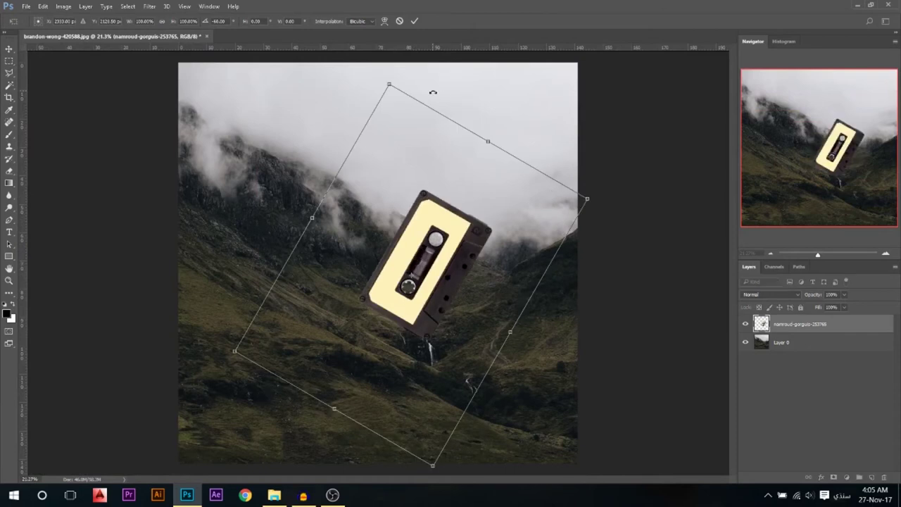
pyautogui.moveTo(436, 289); pyautogui.dragTo(406, 310)
pyautogui.scroll(-3, 406, 310)
pyautogui.moveTo(519, 249); pyautogui.dragTo(610, 210)
pyautogui.moveTo(417, 326); pyautogui.dragTo(429, 322)
pyautogui.moveTo(610, 293); pyautogui.dragTo(607, 280)
pyautogui.moveTo(454, 284); pyautogui.dragTo(454, 289)
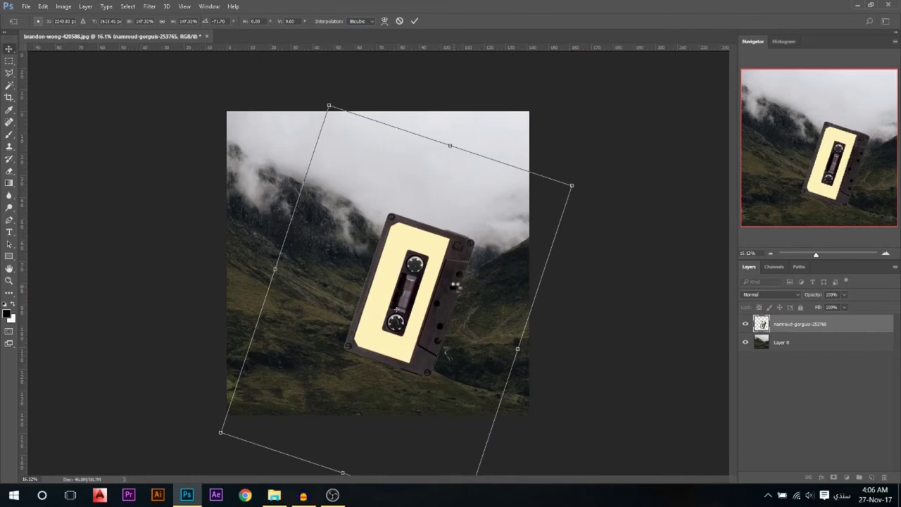
pyautogui.press('Return')
pyautogui.scroll(8, 395, 352)
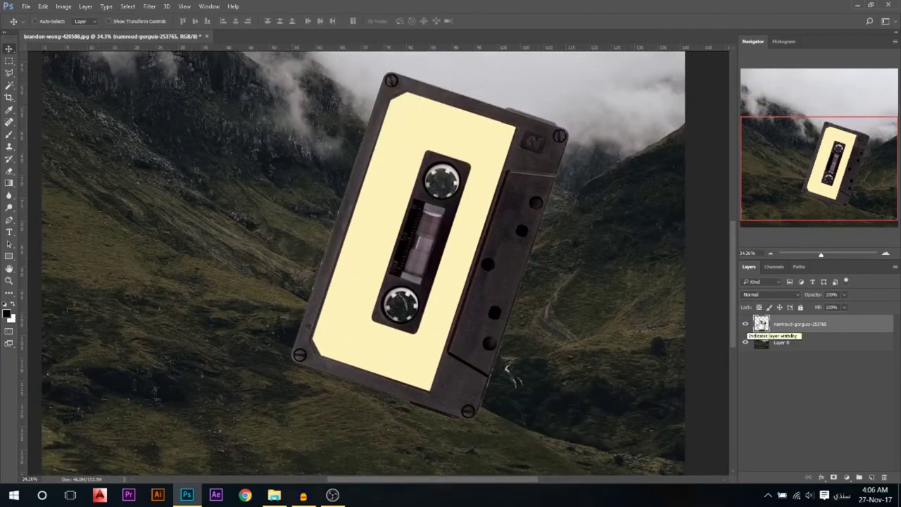
# Lower the cassette layer's opacity to about 12% and deselect the layer so the ridge behind it can be traced.
pyautogui.moveTo(827, 295); pyautogui.dragTo(788, 300)
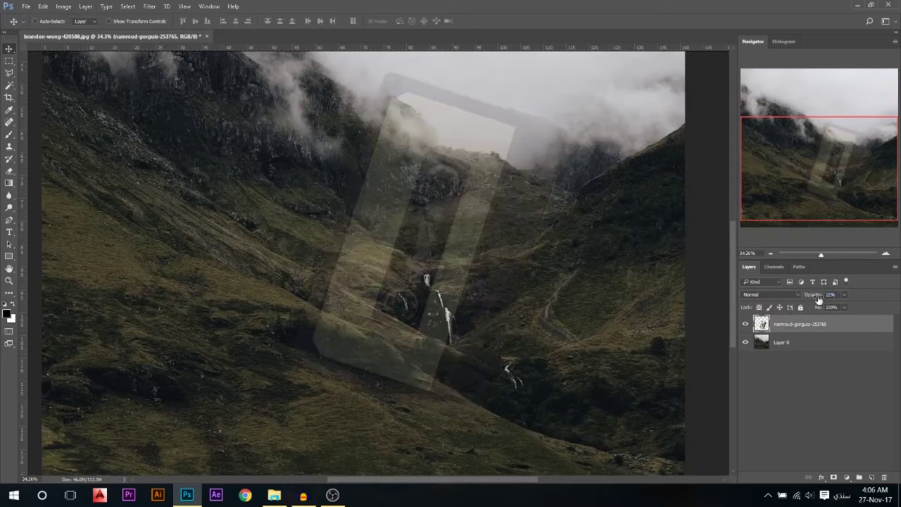
pyautogui.click(796, 401)
pyautogui.scroll(4, 240, 280)
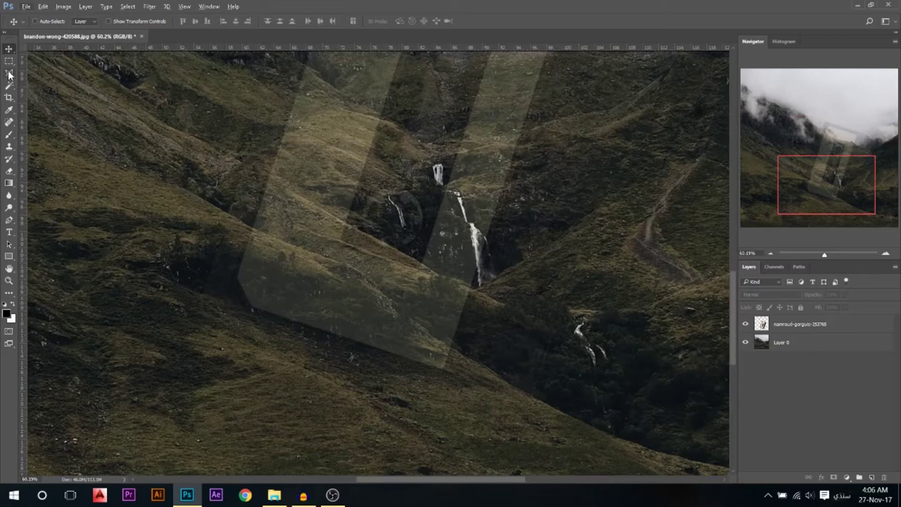
# Start a Polygonal Lasso outline along the foreground ridge, tracing it across the faded base of the cassette.
pyautogui.click(9, 73)
pyautogui.click(117, 169)
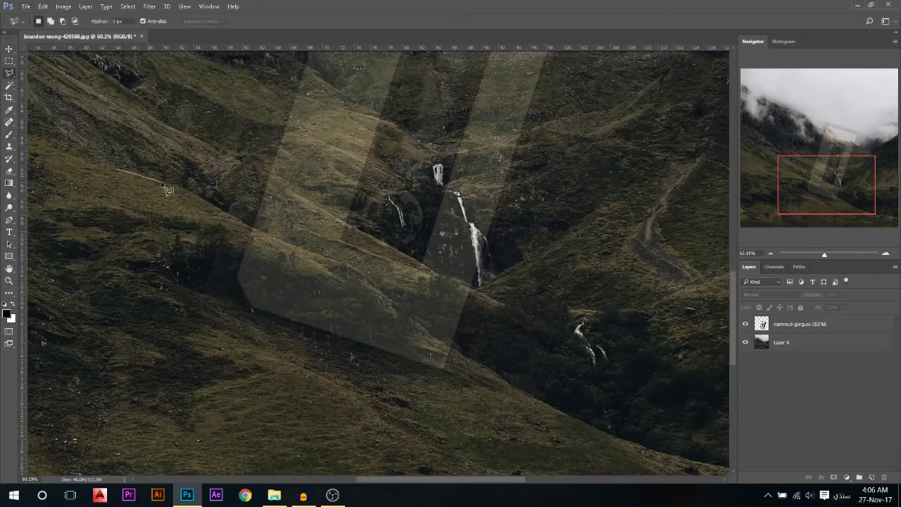
pyautogui.click(184, 189)
pyautogui.click(258, 232)
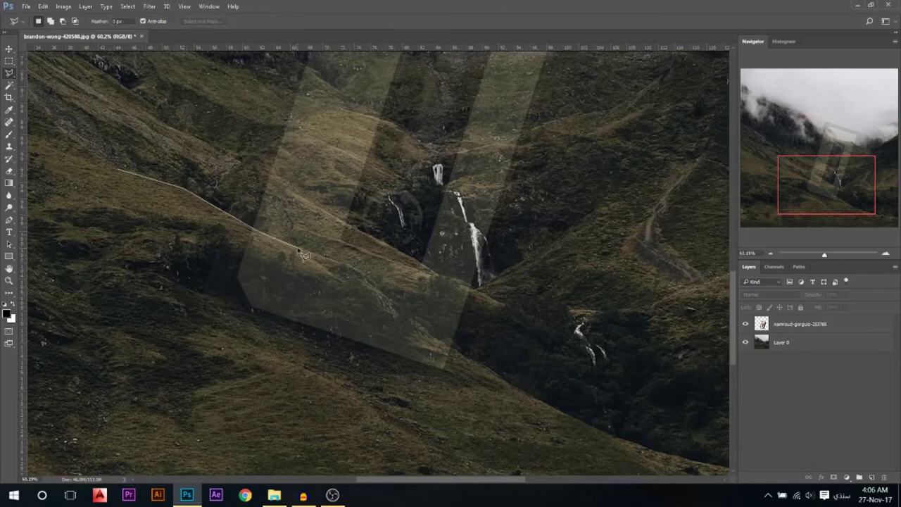
pyautogui.click(354, 268)
pyautogui.click(375, 281)
pyautogui.click(392, 310)
pyautogui.click(460, 351)
pyautogui.click(491, 395)
pyautogui.click(561, 427)
pyautogui.click(423, 464)
pyautogui.click(113, 408)
pyautogui.click(43, 189)
pyautogui.press('BackSpace')
pyautogui.press('BackSpace')
pyautogui.press('BackSpace')
pyautogui.press('BackSpace')
pyautogui.press('BackSpace')
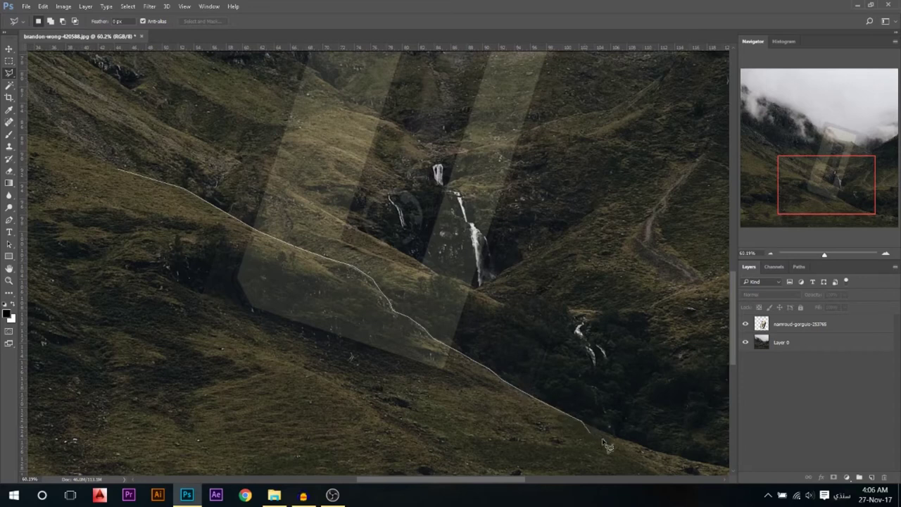
# Continue the outline down the ridge past the cassette and close it around the foreground hillside.
pyautogui.click(641, 447)
pyautogui.click(567, 460)
pyautogui.click(275, 462)
pyautogui.click(44, 394)
pyautogui.click(113, 171)
# Select the cassette layer and restore its opacity to 100%.
pyautogui.click(840, 335)
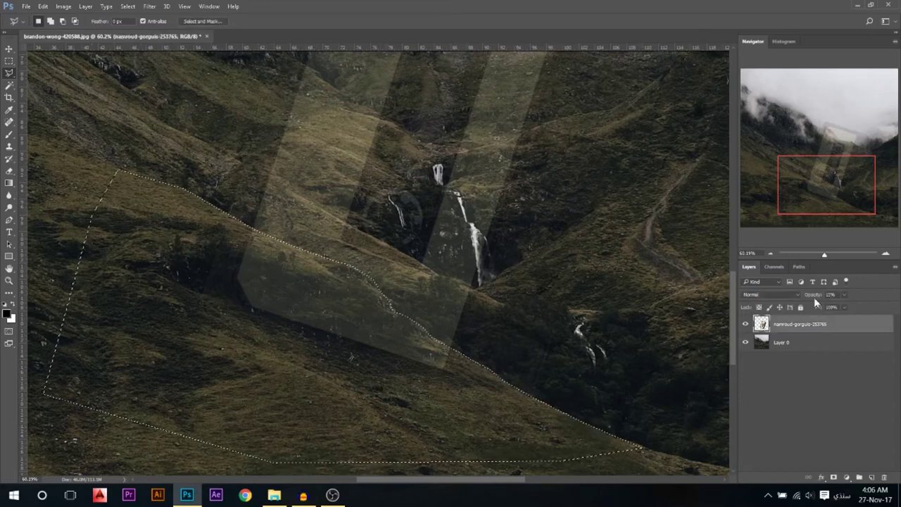
pyautogui.moveTo(814, 297); pyautogui.dragTo(852, 301)
# Add a layer mask to the cassette from the hillside selection and invert it to hide the cassette's base behind the ridge.
pyautogui.scroll(-3, 566, 315)
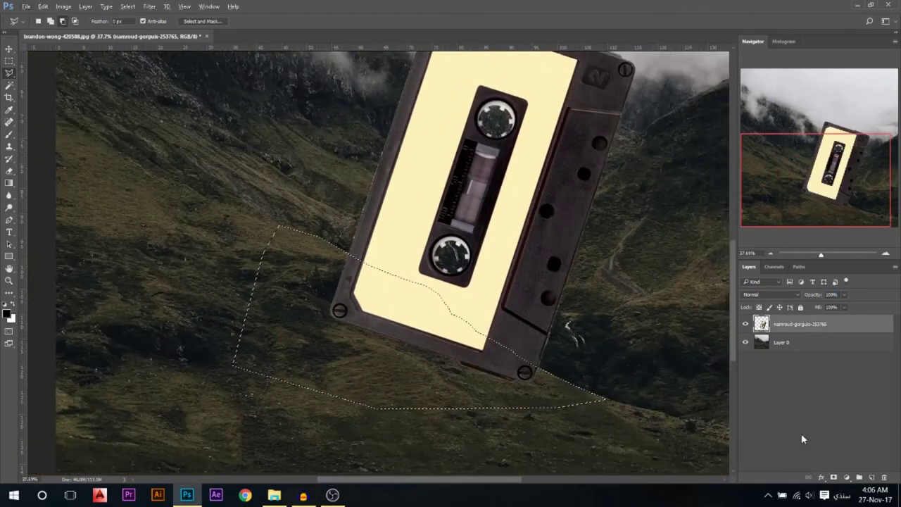
pyautogui.click(833, 478)
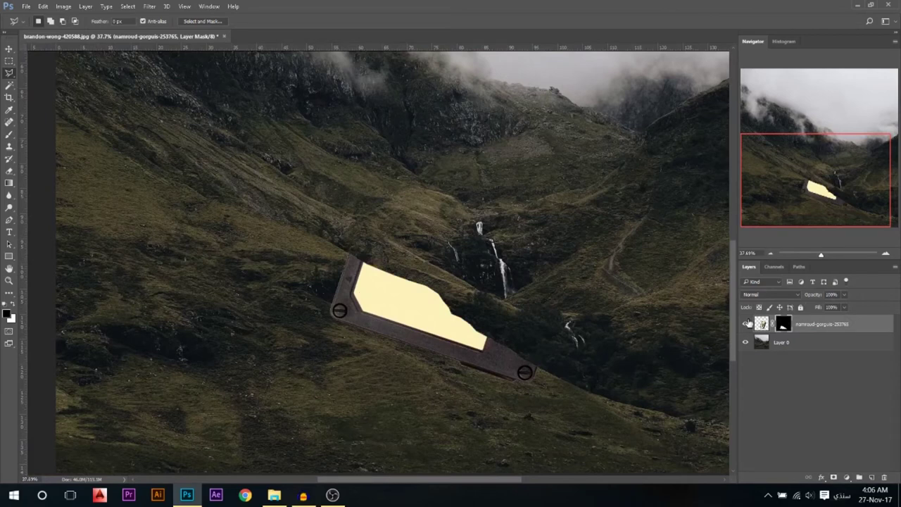
pyautogui.hotkey('ctrl', 'i')
pyautogui.scroll(-3, 242, 303)
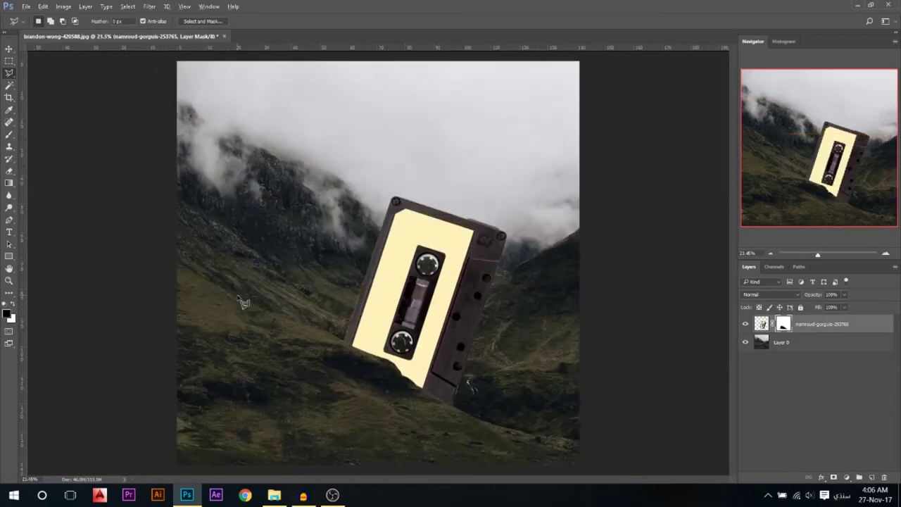
# Examine how the masked cassette base meets the foreground ridge, both in the whole composition and close up.
pyautogui.click(9, 49)
pyautogui.scroll(1, 378, 383)
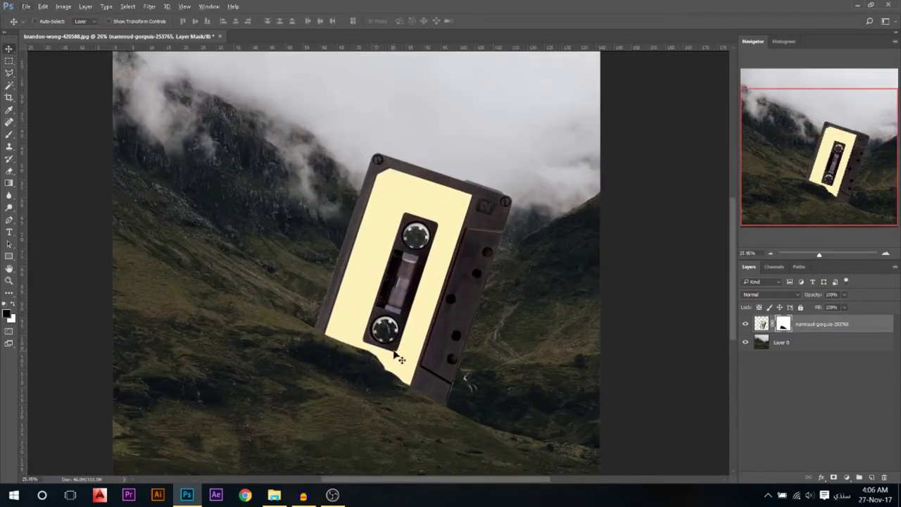
pyautogui.scroll(1, 408, 376)
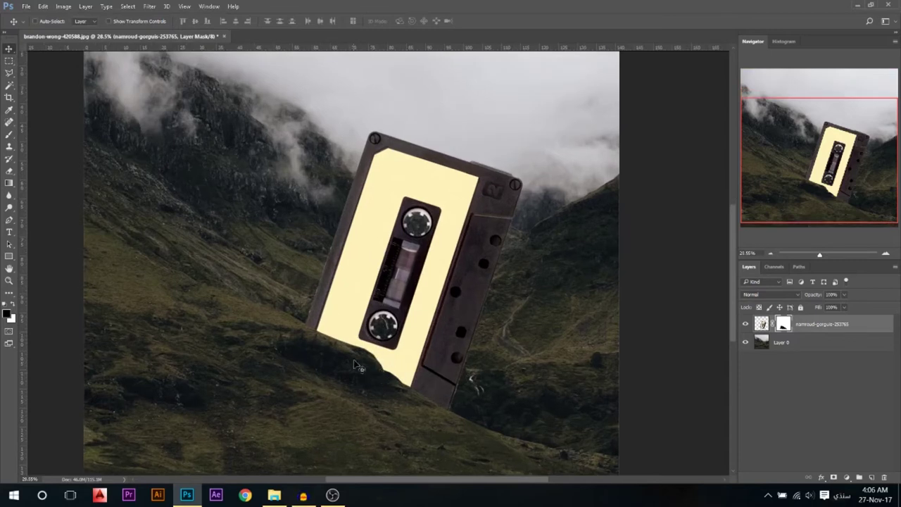
pyautogui.scroll(-1, 325, 369)
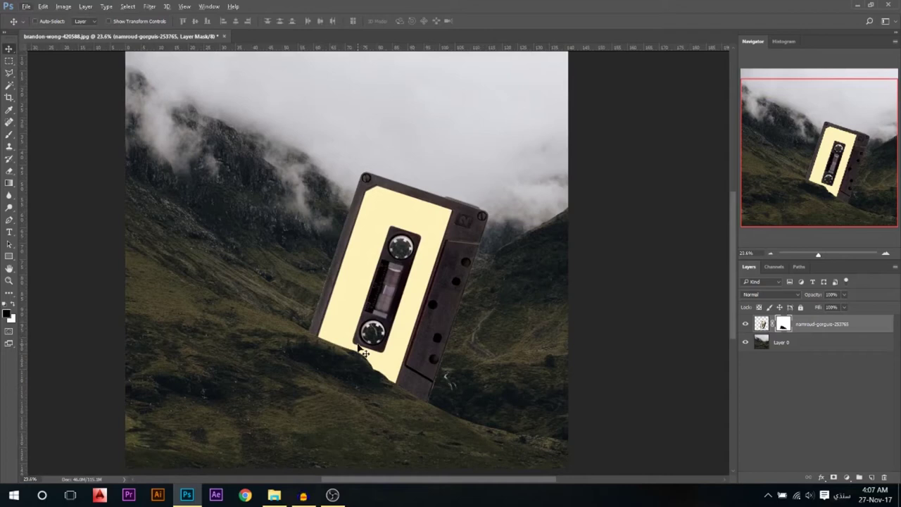
pyautogui.scroll(-1, 373, 328)
pyautogui.scroll(2, 411, 316)
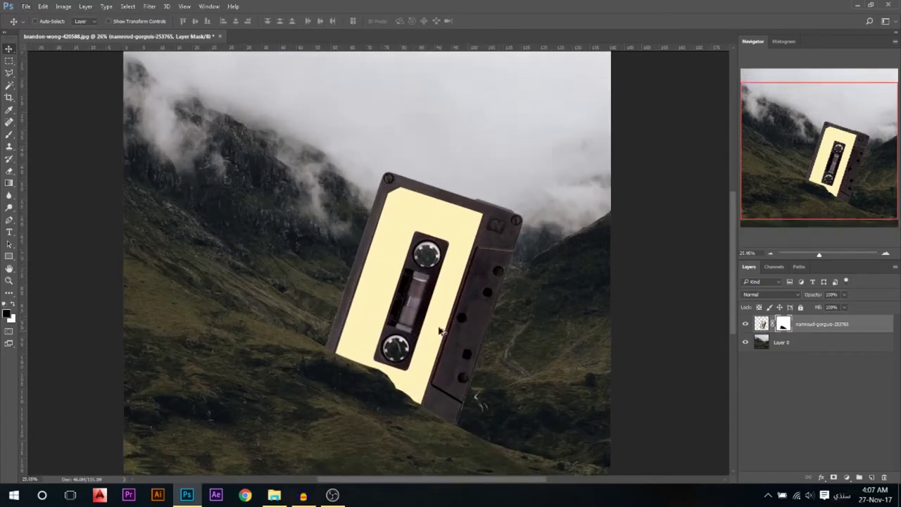
pyautogui.scroll(9, 282, 281)
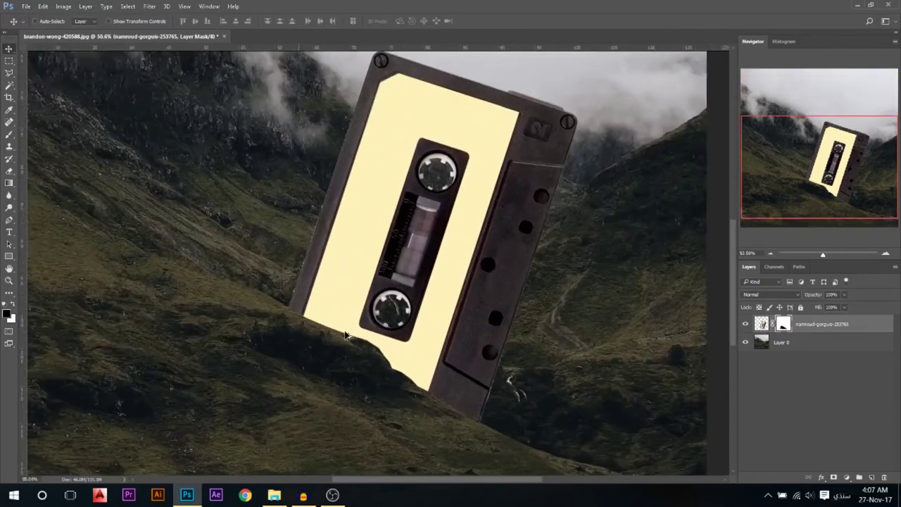
pyautogui.scroll(-1, 270, 313)
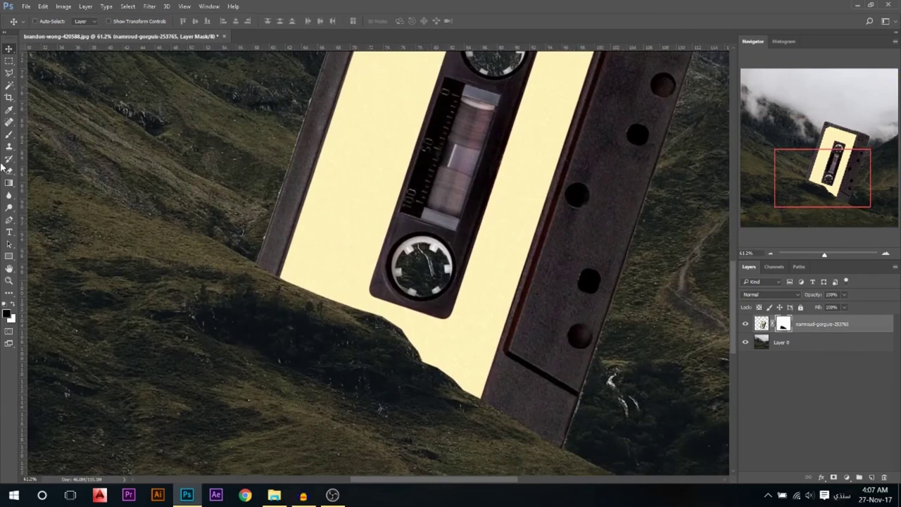
# Soften the cassette mask's edge along the ridge with the Blur tool.
pyautogui.click(10, 196)
pyautogui.scroll(4, 272, 267)
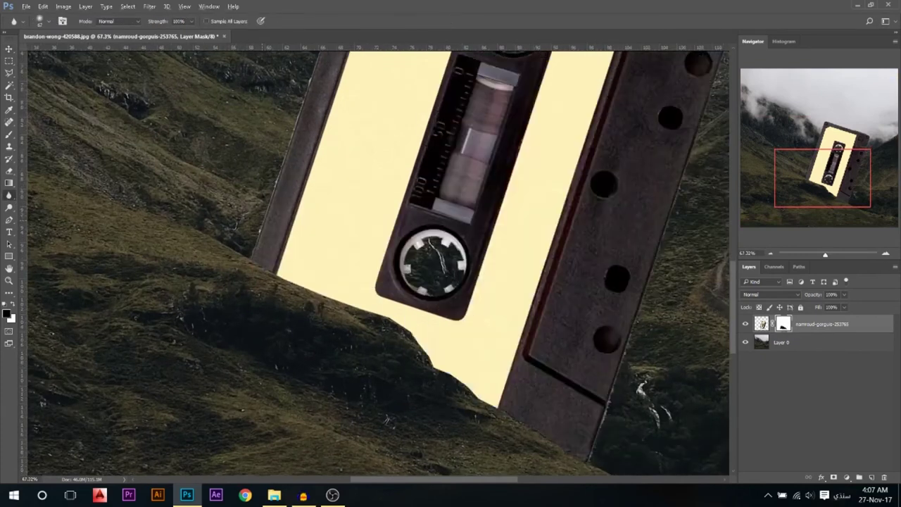
pyautogui.scroll(-2, 246, 247)
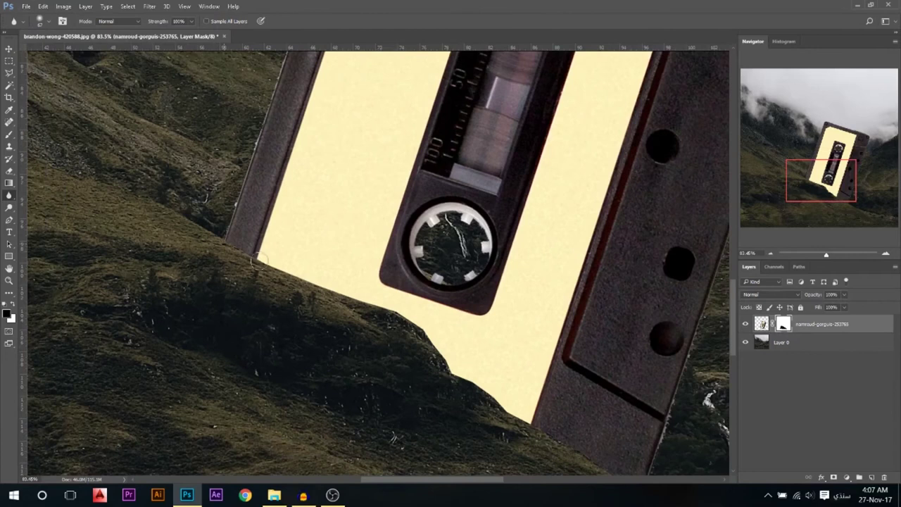
pyautogui.moveTo(442, 353)
pyautogui.mouseDown()
pyautogui.moveTo(453, 375)
pyautogui.moveTo(430, 331)
pyautogui.moveTo(424, 344)
pyautogui.moveTo(495, 394)
pyautogui.mouseUp()
pyautogui.scroll(-1, 330, 249)
pyautogui.moveTo(570, 430)
pyautogui.mouseDown()
pyautogui.moveTo(586, 446)
pyautogui.moveTo(477, 390)
pyautogui.moveTo(366, 285)
pyautogui.moveTo(274, 255)
pyautogui.mouseUp()
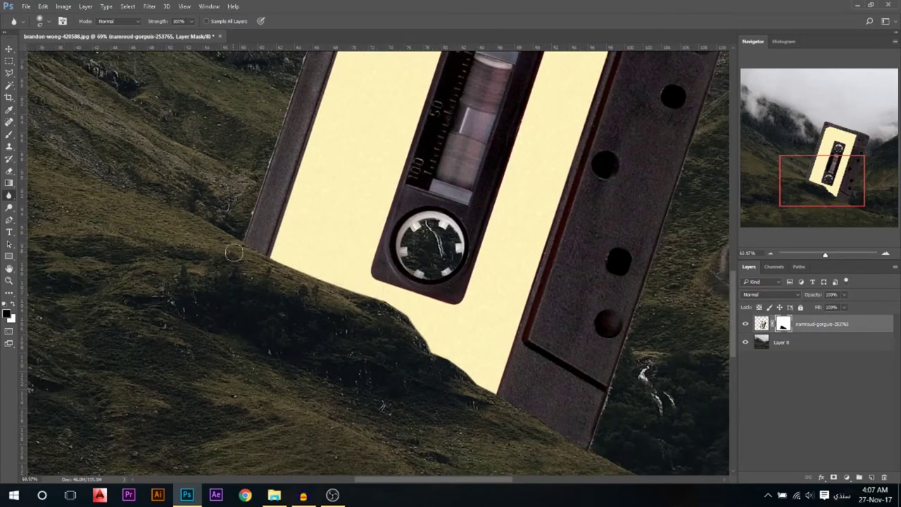
pyautogui.scroll(-2, 263, 321)
pyautogui.click(9, 49)
pyautogui.scroll(1, 310, 322)
pyautogui.scroll(-1, 276, 302)
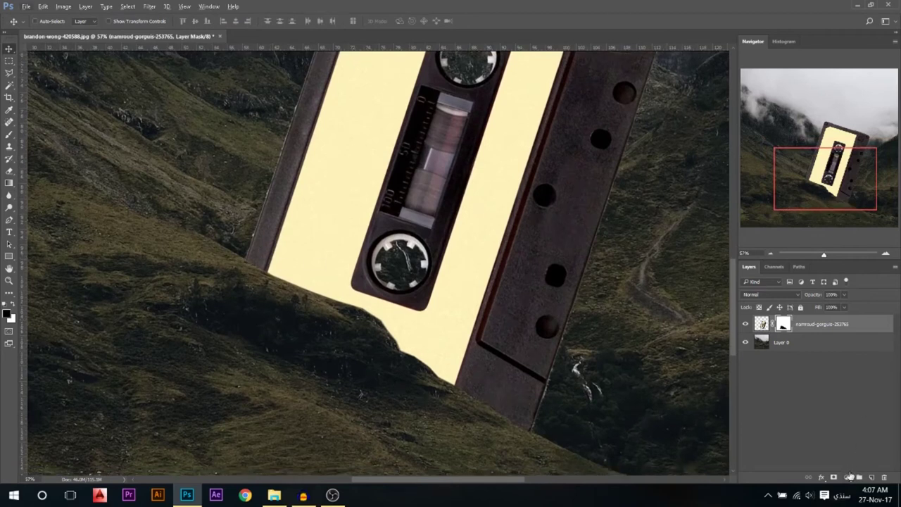
# Add a new empty layer above the cassette and clip it to the cassette layer.
pyautogui.click(872, 478)
pyautogui.moveTo(799, 342); pyautogui.dragTo(806, 331)
pyautogui.keyDown('alt'); pyautogui.click(805, 331); pyautogui.keyUp('alt')
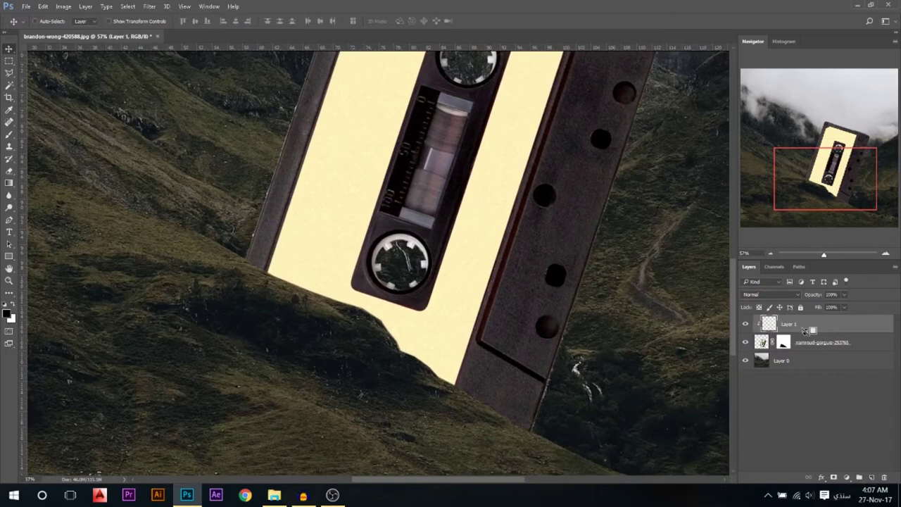
# Sample a dark olive tone from the foreground hillside as the foreground color.
pyautogui.scroll(-3, 431, 356)
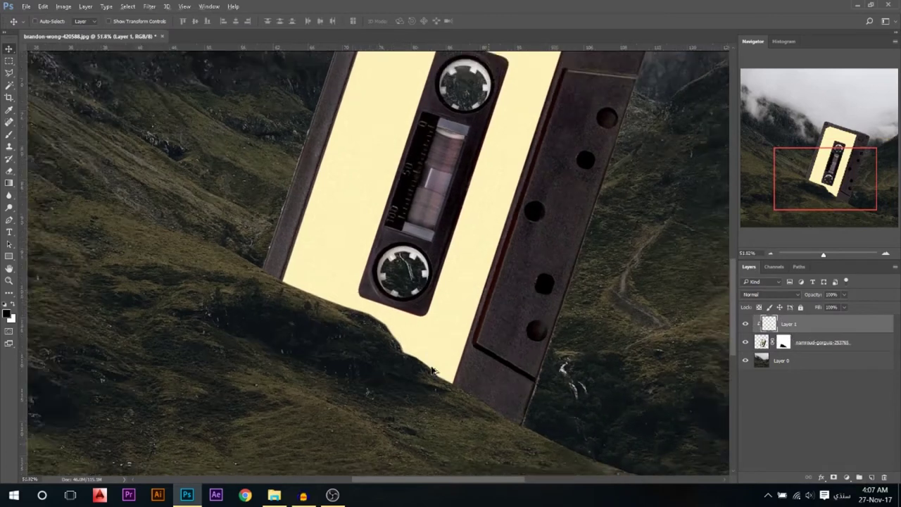
pyautogui.click(6, 313)
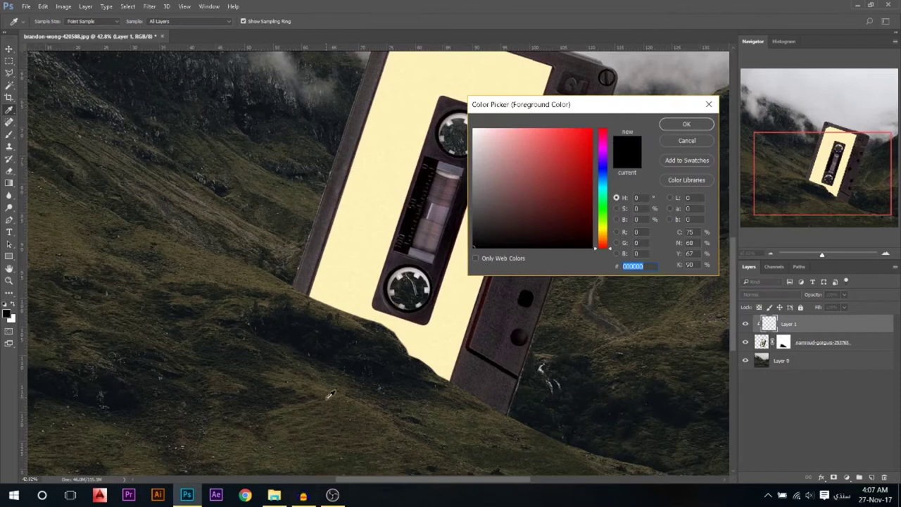
pyautogui.click(329, 395)
pyautogui.click(700, 127)
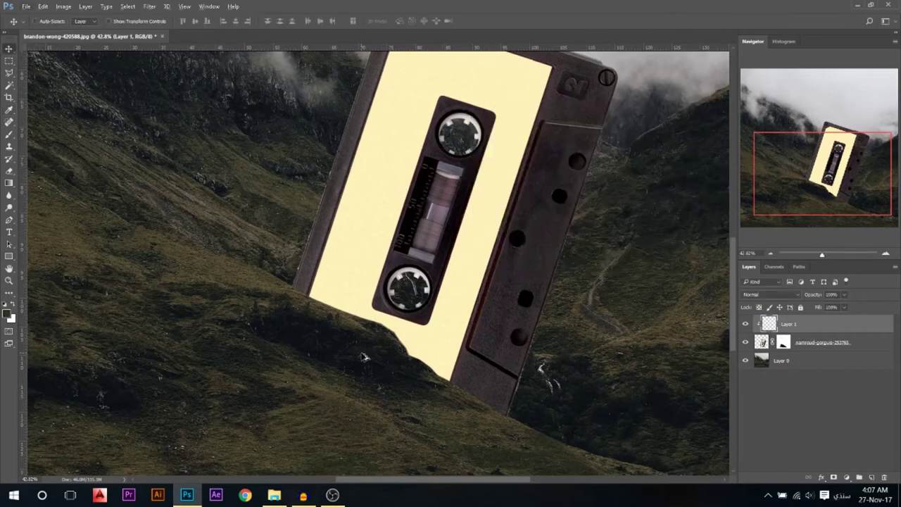
# Paint the sampled dark tone over the lower half of the cassette with a large soft brush at about 50% opacity.
pyautogui.click(8, 138)
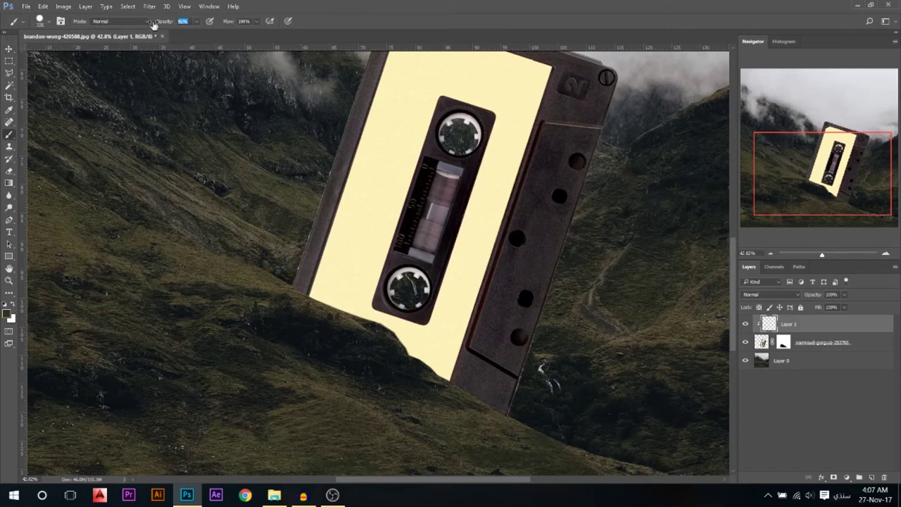
pyautogui.scroll(-1, 199, 271)
pyautogui.rightClick(258, 268)
pyautogui.moveTo(334, 312); pyautogui.dragTo(245, 310)
pyautogui.moveTo(403, 374)
pyautogui.mouseDown()
pyautogui.moveTo(420, 379)
pyautogui.moveTo(327, 302)
pyautogui.moveTo(412, 330)
pyautogui.moveTo(324, 288)
pyautogui.moveTo(394, 299)
pyautogui.mouseUp()
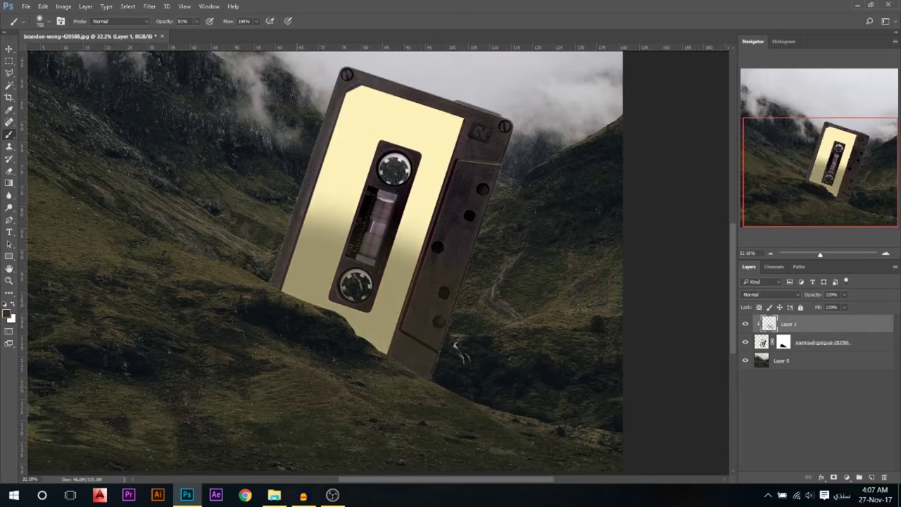
# Sample a light grey from the clouds and paint it over the upper part of the cassette on the clipped layer.
pyautogui.scroll(-4, 310, 333)
pyautogui.click(9, 314)
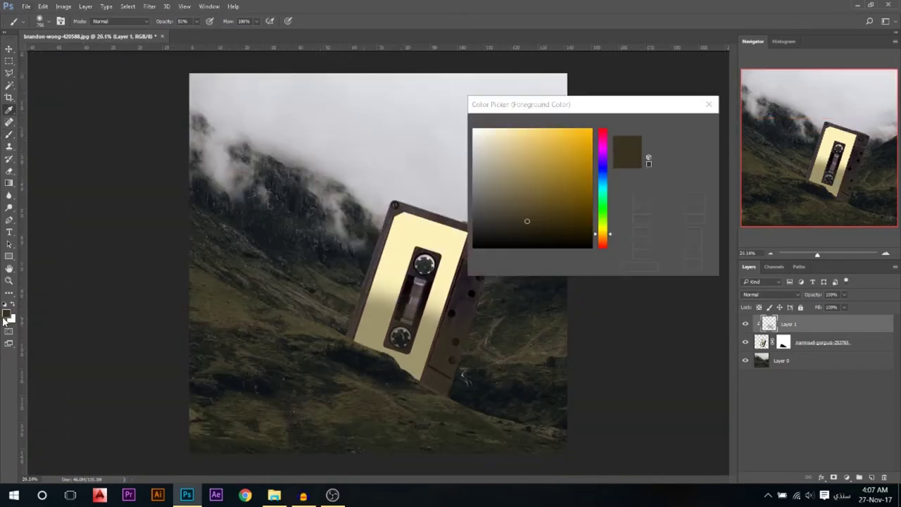
pyautogui.click(362, 154)
pyautogui.click(684, 124)
pyautogui.moveTo(499, 284)
pyautogui.mouseDown()
pyautogui.moveTo(468, 289)
pyautogui.moveTo(450, 251)
pyautogui.moveTo(485, 229)
pyautogui.moveTo(394, 211)
pyautogui.mouseUp()
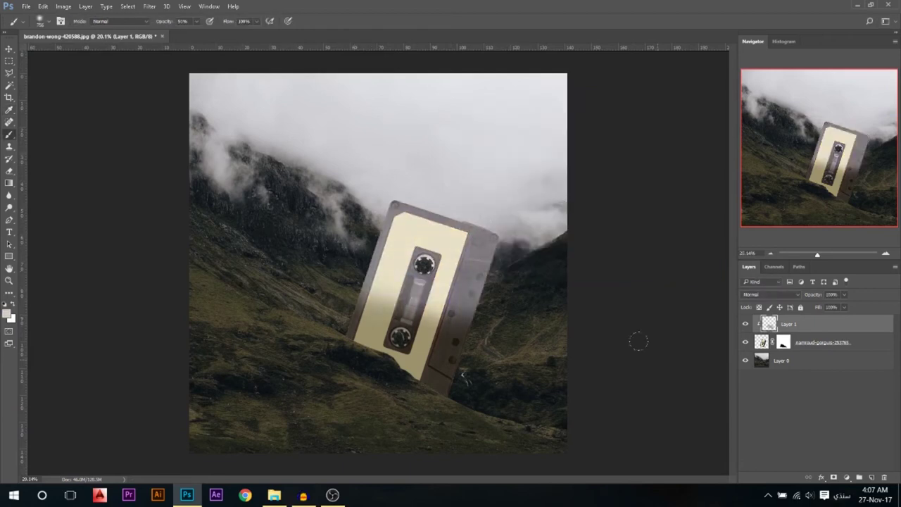
# Set the clipped paint layer's blend mode to Color and lower its opacity to about 29%.
pyautogui.click(771, 294)
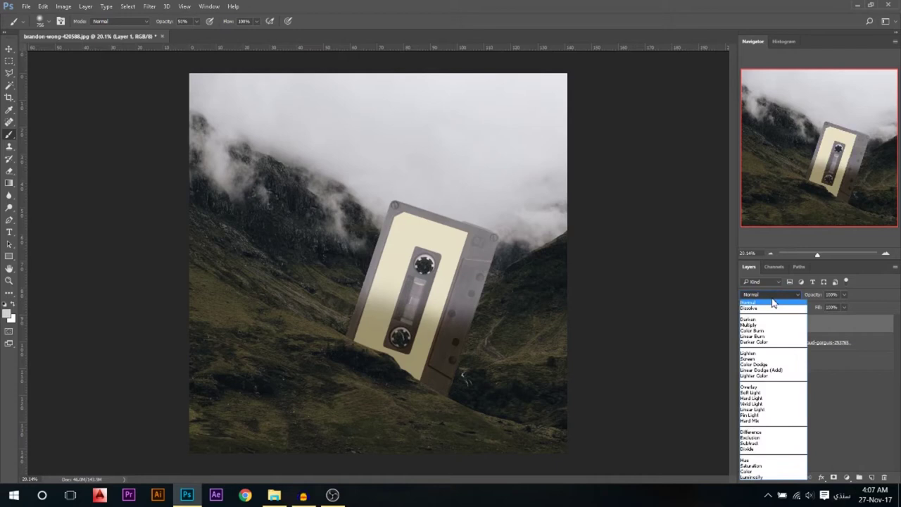
pyautogui.click(767, 469)
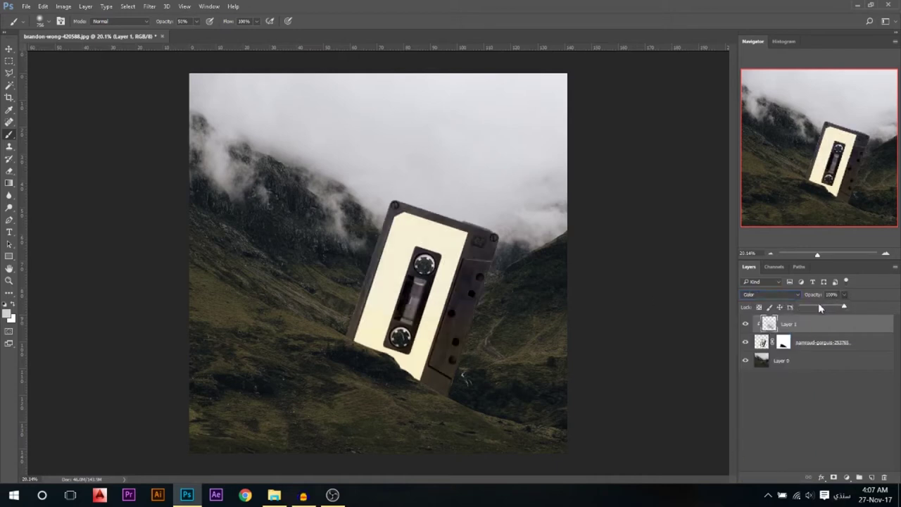
pyautogui.moveTo(813, 303); pyautogui.dragTo(813, 304)
pyautogui.click(9, 50)
pyautogui.scroll(5, 322, 402)
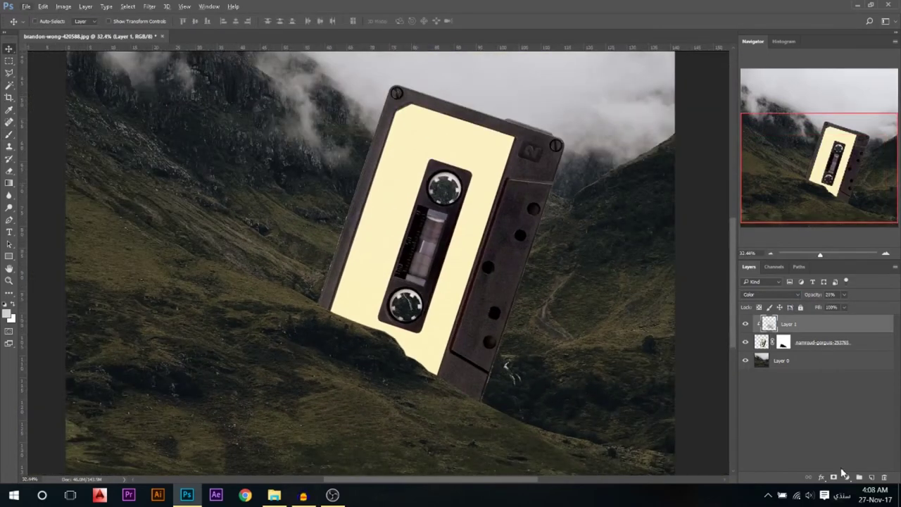
# Add a Curves adjustment layer above the paint layer and clip it to the cassette.
pyautogui.click(844, 477)
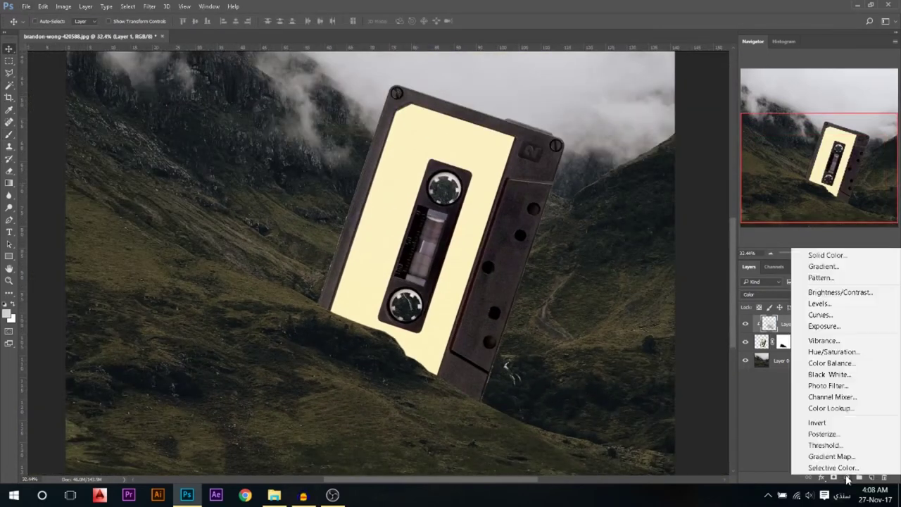
pyautogui.click(820, 315)
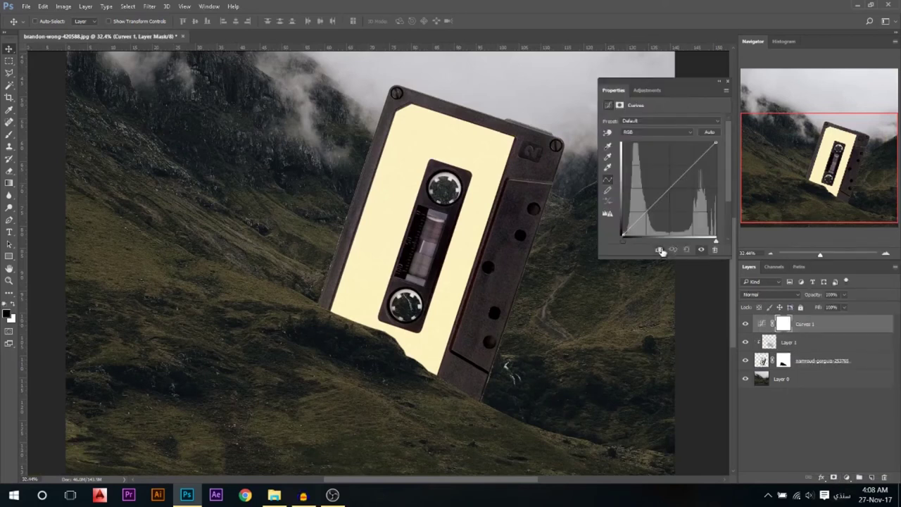
pyautogui.click(660, 251)
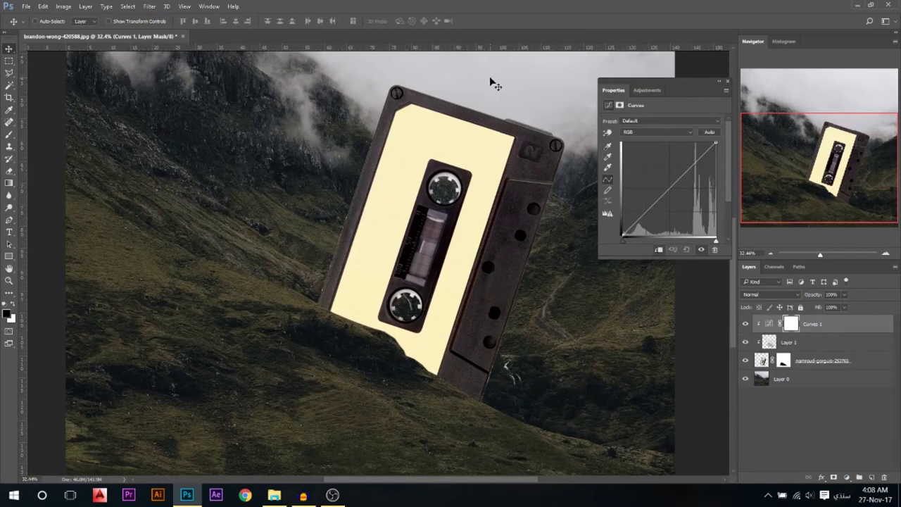
# Lower the curve's white point and slightly raise its black point to dull the cassette, and compare with the adjustment hidden.
pyautogui.moveTo(717, 145); pyautogui.dragTo(724, 181)
pyautogui.moveTo(623, 237); pyautogui.dragTo(623, 229)
pyautogui.scroll(-4, 465, 257)
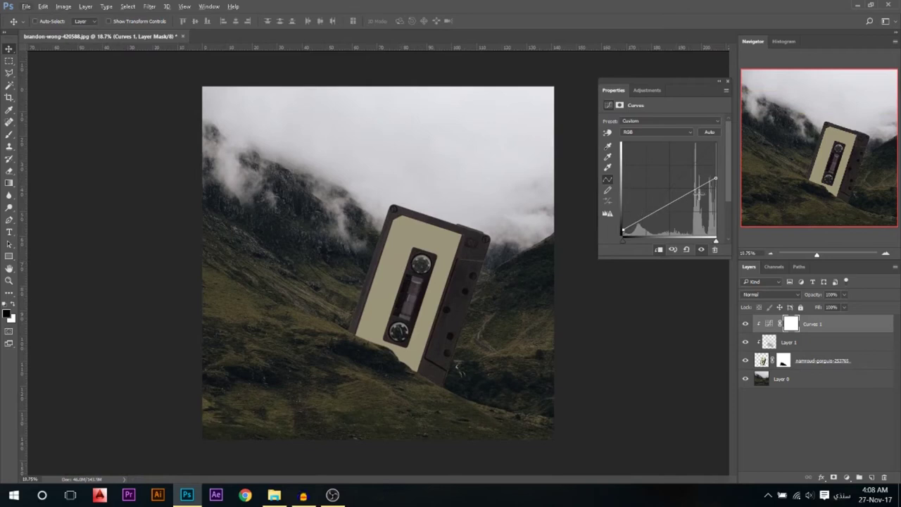
pyautogui.click(729, 85)
pyautogui.click(745, 323)
pyautogui.click(745, 323)
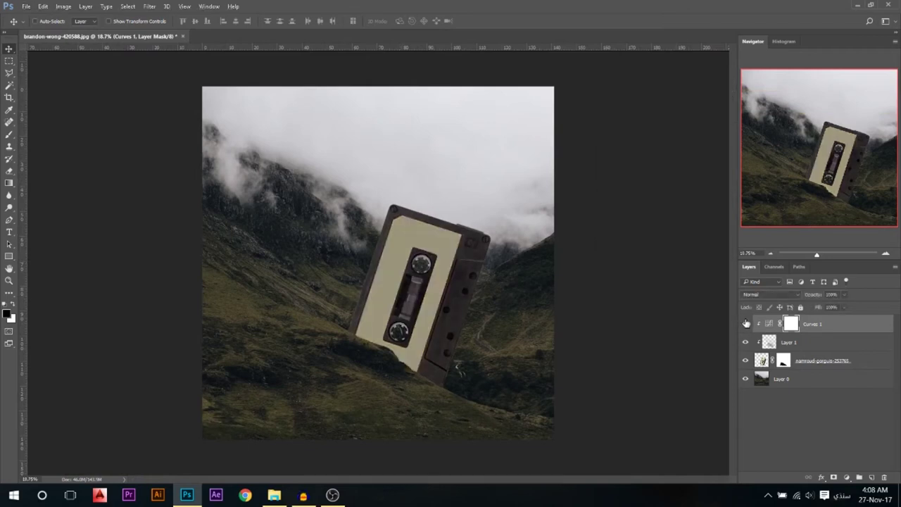
# Compare the cassette with the Curves adjustment hidden and shown, then add a new layer above it and activate the Clone Stamp.
pyautogui.click(746, 323)
pyautogui.click(745, 323)
pyautogui.scroll(3, 442, 392)
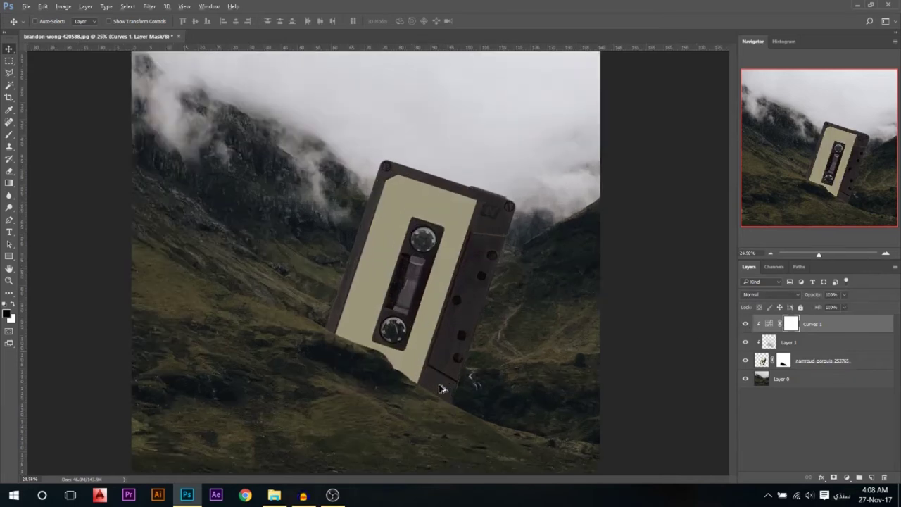
pyautogui.scroll(6, 236, 322)
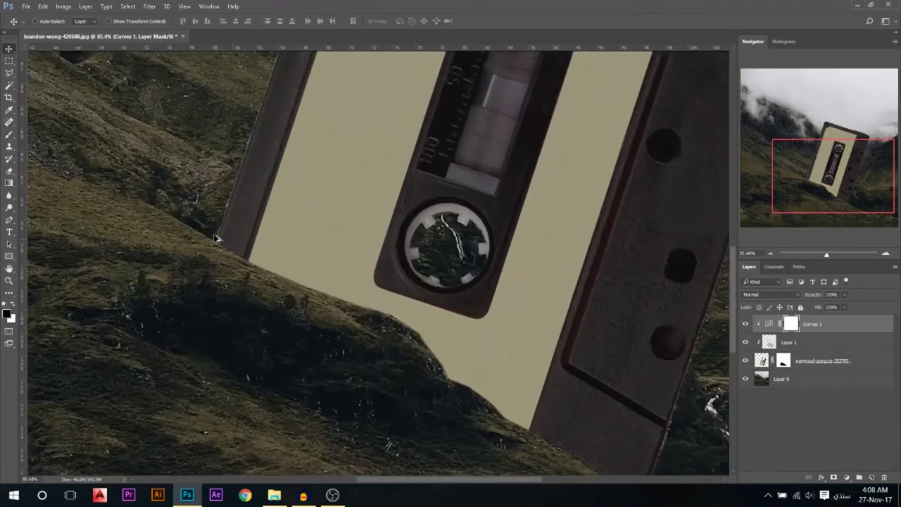
pyautogui.scroll(-2, 220, 241)
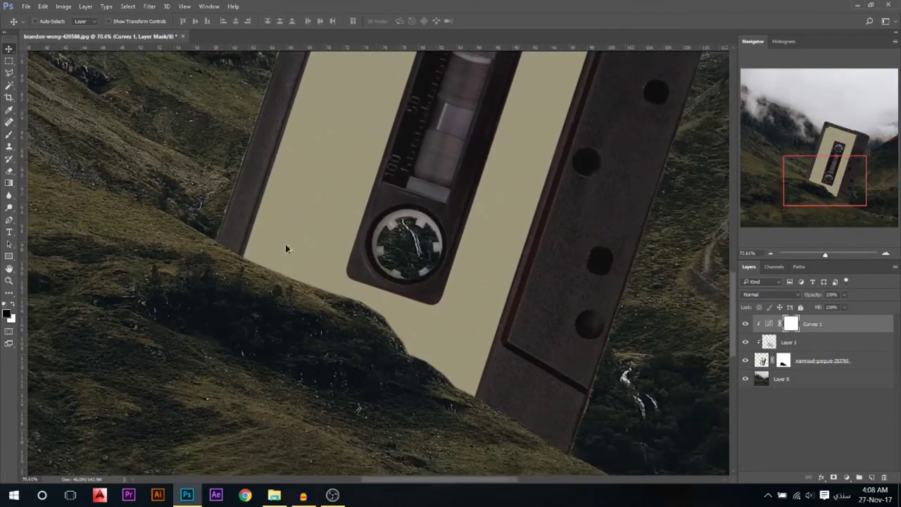
pyautogui.click(872, 478)
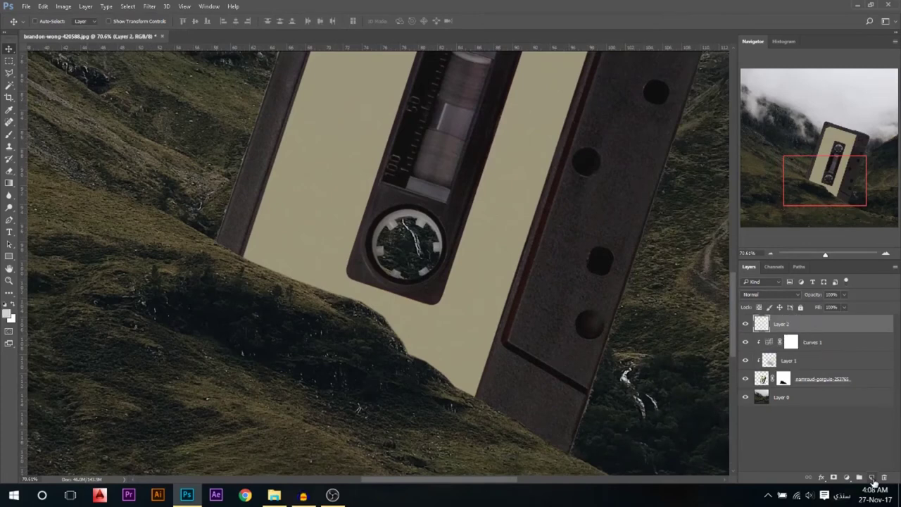
pyautogui.click(9, 148)
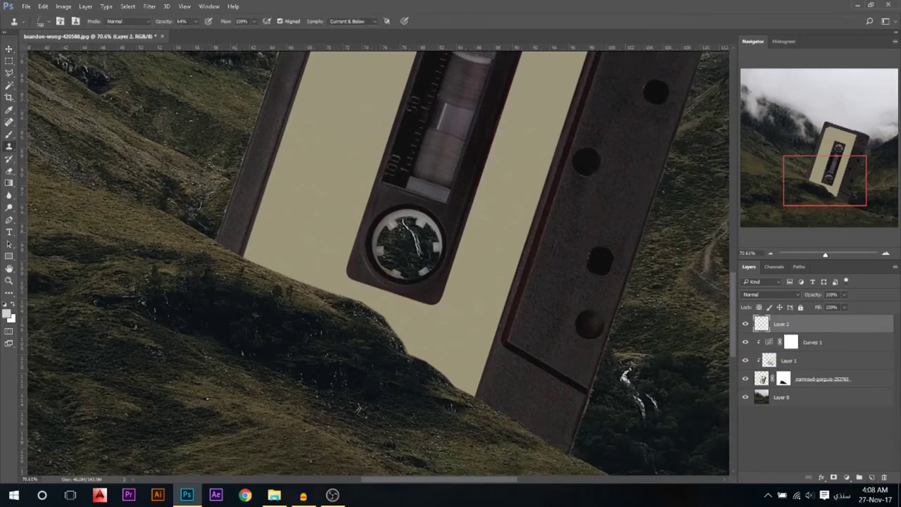
pyautogui.rightClick(222, 164)
pyautogui.click(264, 305)
pyautogui.moveTo(152, 210); pyautogui.dragTo(105, 216)
pyautogui.moveTo(245, 225)
pyautogui.mouseDown()
pyautogui.moveTo(257, 218)
pyautogui.moveTo(303, 226)
pyautogui.mouseUp()
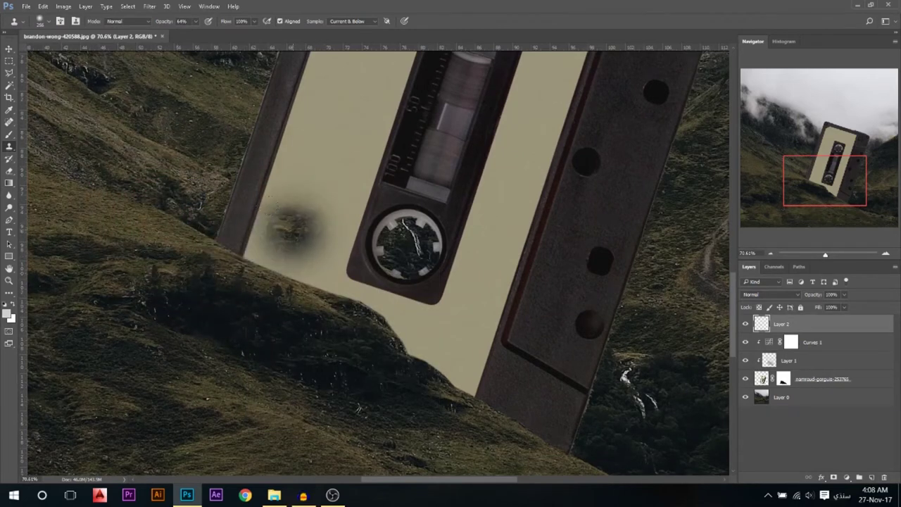
pyautogui.hotkey('ctrl', 'z')
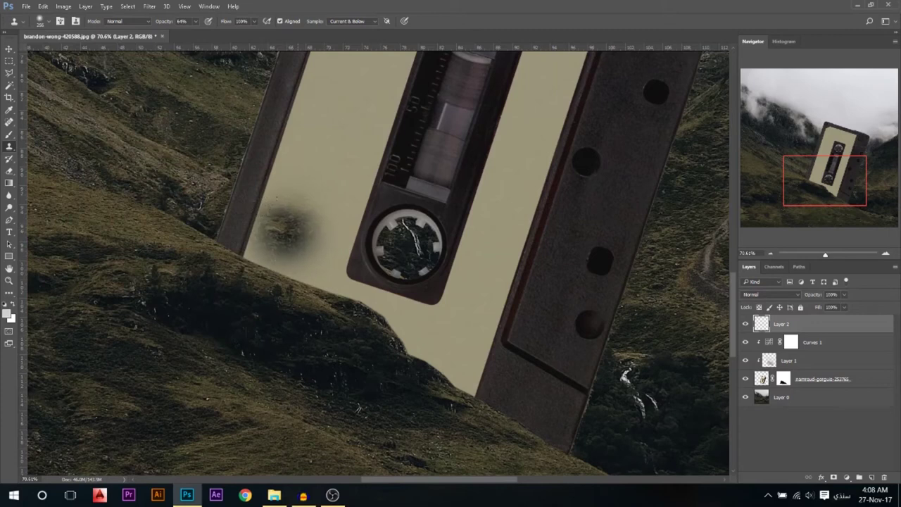
pyautogui.hotkey('ctrl', 'alt', 'z')
# Keep the Clone Stamp sampling Current & Below and give it a grass-blade brush tip at a size suited to the ridge.
pyautogui.click(355, 22)
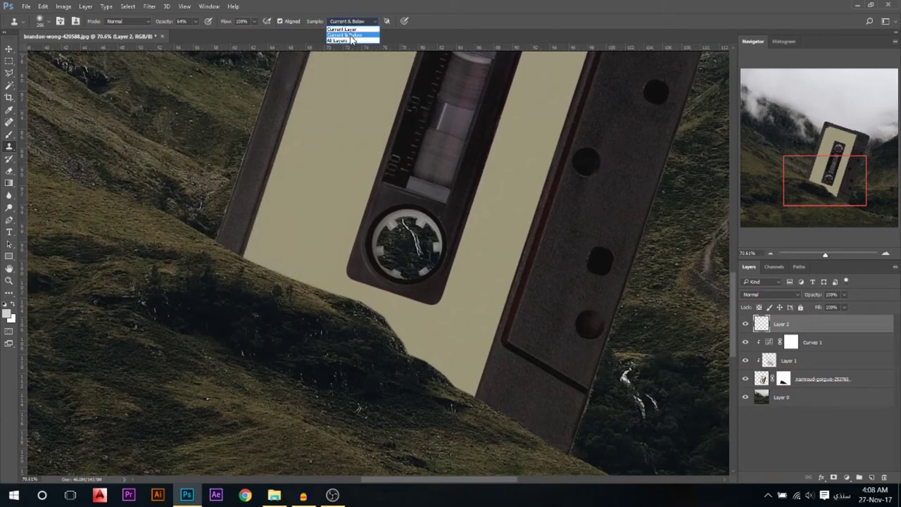
pyautogui.click(350, 34)
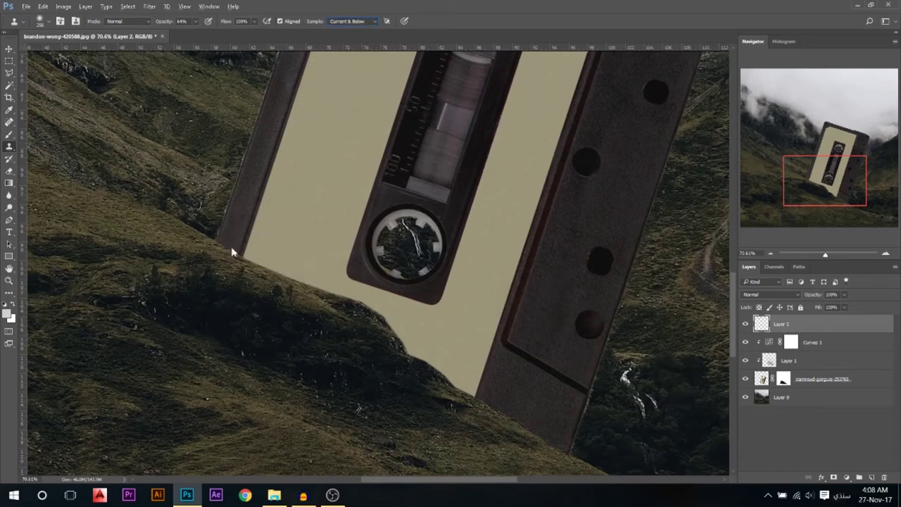
pyautogui.rightClick(262, 254)
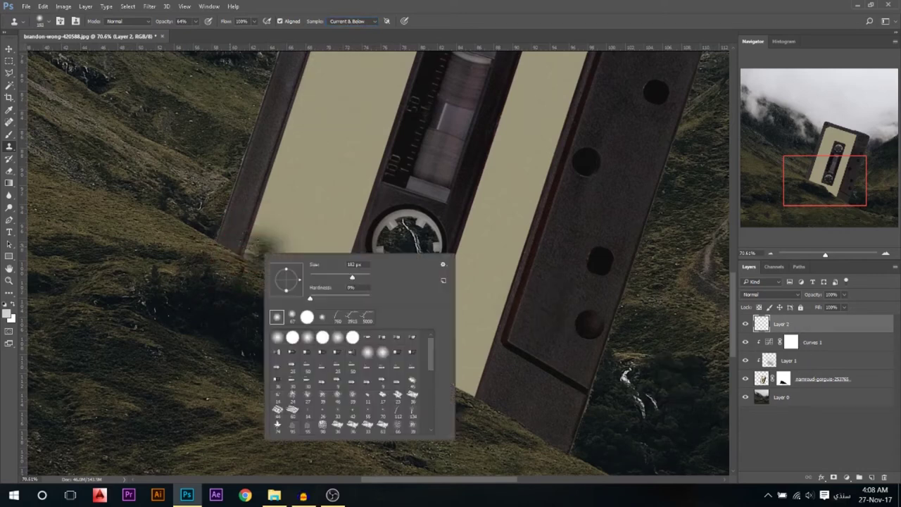
pyautogui.click(402, 407)
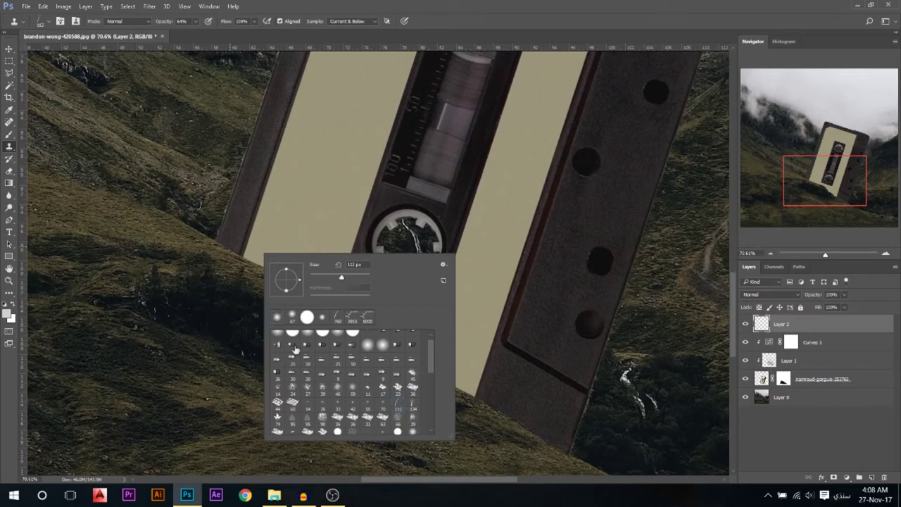
pyautogui.keyDown('alt'); pyautogui.rightClick(235, 252); pyautogui.keyUp('alt')
# Clone grass blades onto the new layer along the ridge edge, from the label's lower-left corner to the steep drop past the reel.
pyautogui.scroll(4, 232, 252)
pyautogui.scroll(1, 231, 251)
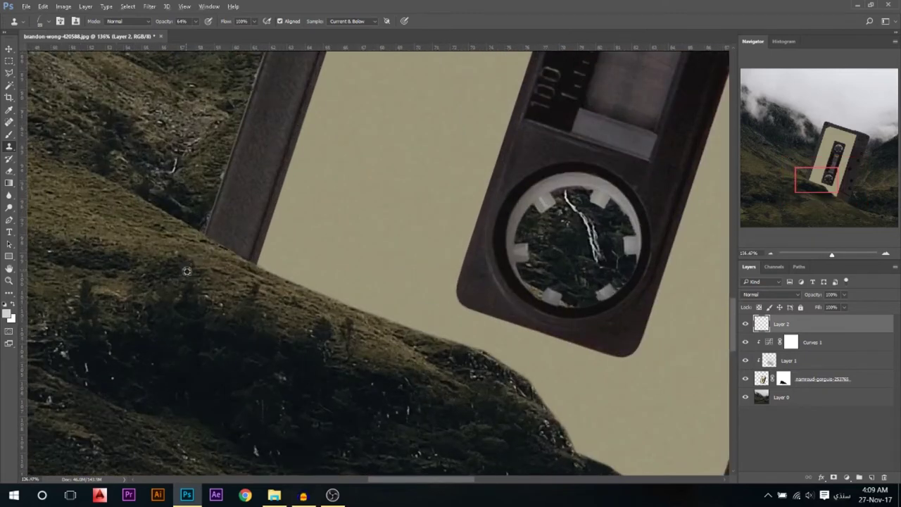
pyautogui.keyDown('alt'); pyautogui.rightClick(198, 261); pyautogui.keyUp('alt')
pyautogui.moveTo(260, 259)
pyautogui.mouseDown()
pyautogui.moveTo(507, 370)
pyautogui.moveTo(535, 400)
pyautogui.moveTo(514, 377)
pyautogui.moveTo(549, 397)
pyautogui.mouseUp()
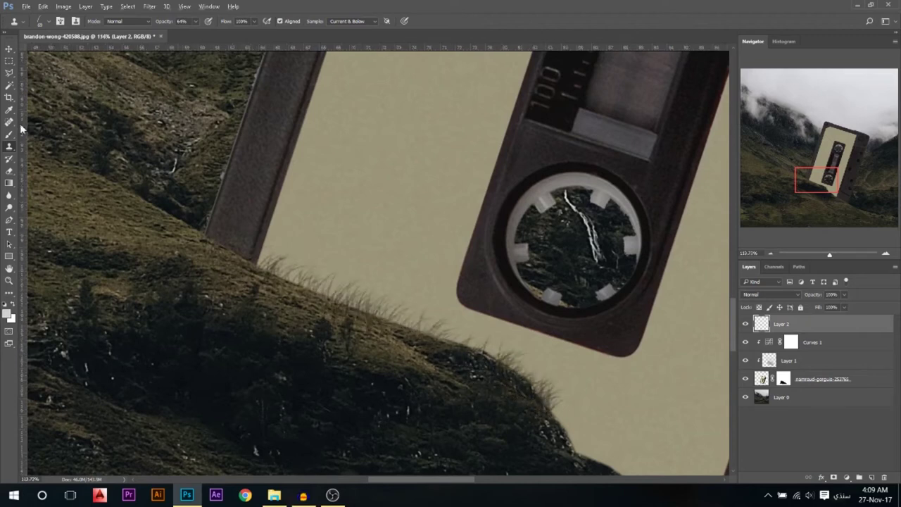
# Continue cloning short grass blades down the ridge edge towards the cassette's dark side strip and fill in sparse spots.
pyautogui.scroll(-4, 22, 127)
pyautogui.scroll(4, 454, 383)
pyautogui.scroll(-2, 358, 273)
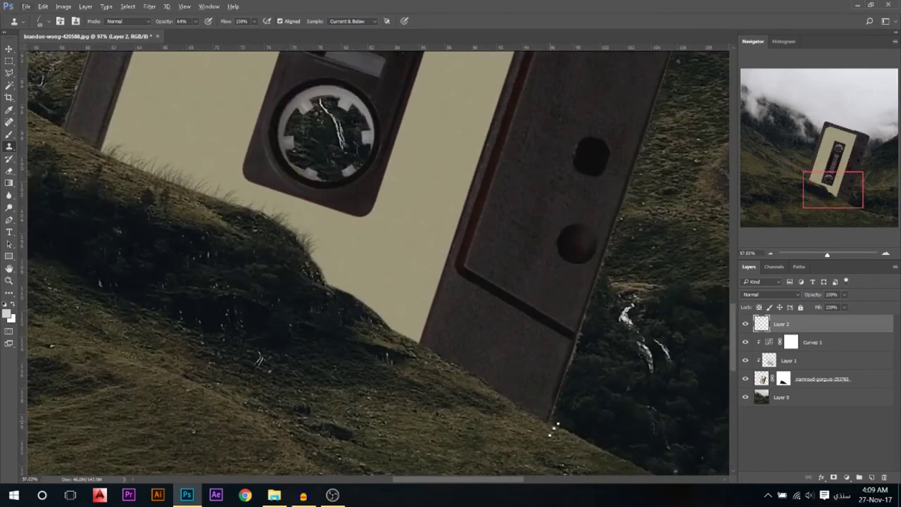
pyautogui.moveTo(392, 340)
pyautogui.mouseDown()
pyautogui.moveTo(373, 348)
pyautogui.moveTo(388, 344)
pyautogui.moveTo(345, 328)
pyautogui.moveTo(374, 326)
pyautogui.moveTo(309, 276)
pyautogui.mouseUp()
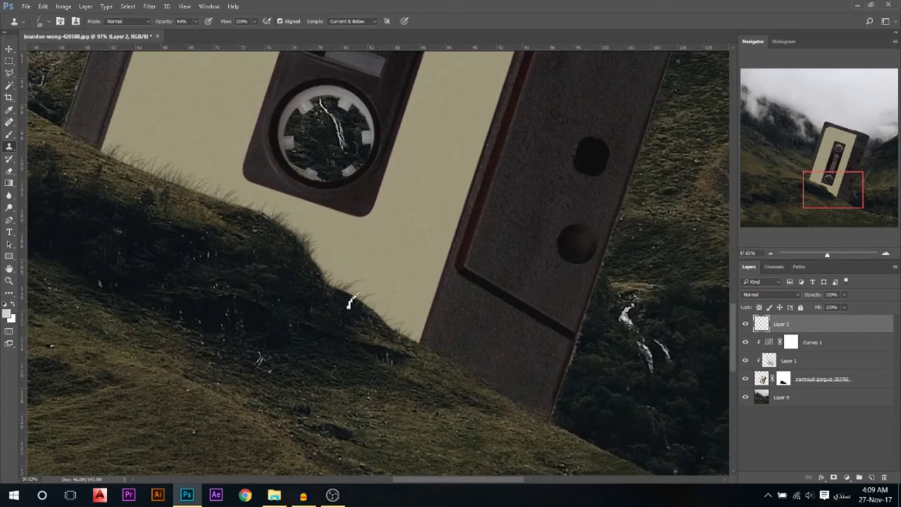
pyautogui.scroll(-3, 365, 340)
pyautogui.scroll(3, 31, 136)
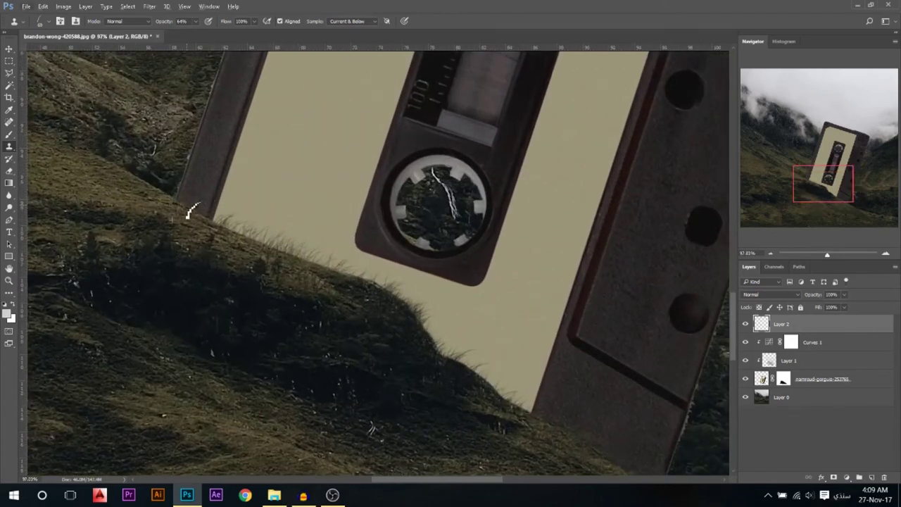
pyautogui.moveTo(308, 272); pyautogui.dragTo(322, 272)
# Clone taller grass blades with a larger brush at the label's lower-left corner and along the lower part of the ridge.
pyautogui.keyDown('alt'); pyautogui.click(196, 227); pyautogui.keyUp('alt')
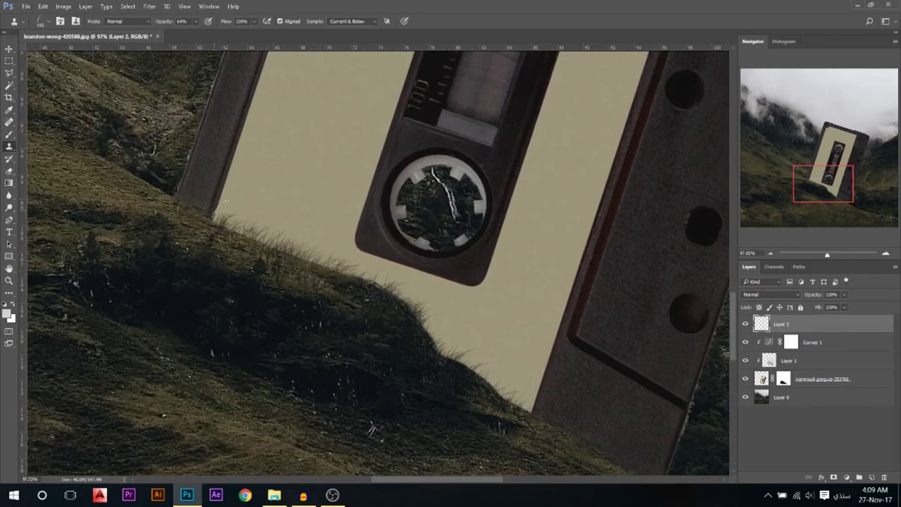
pyautogui.moveTo(216, 212); pyautogui.dragTo(247, 223)
pyautogui.moveTo(466, 397); pyautogui.dragTo(510, 408)
pyautogui.scroll(-1, 509, 407)
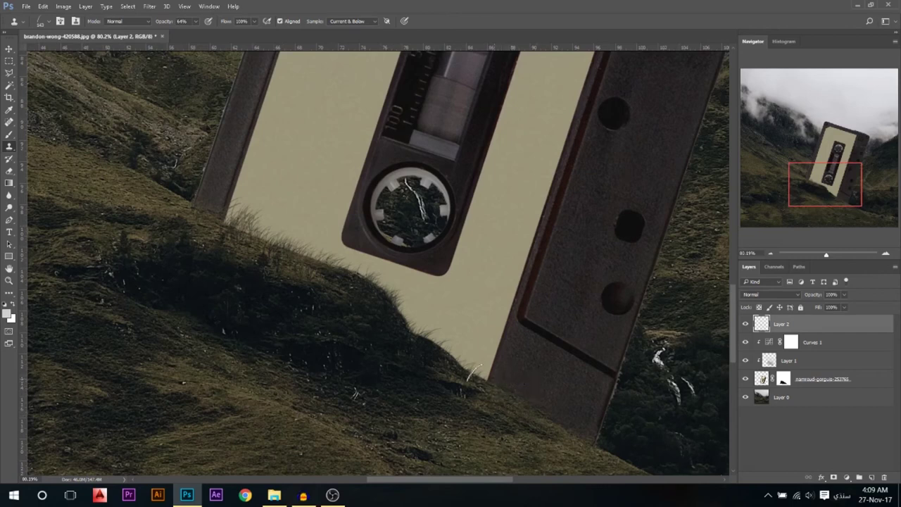
pyautogui.moveTo(451, 341); pyautogui.dragTo(431, 318)
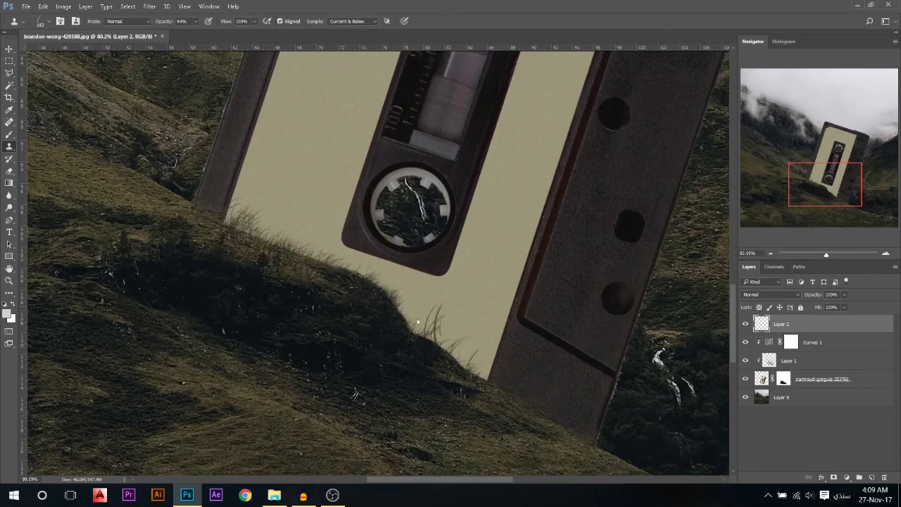
# Soften the base of the cloned grass along the ridge with a low-opacity Eraser.
pyautogui.click(9, 48)
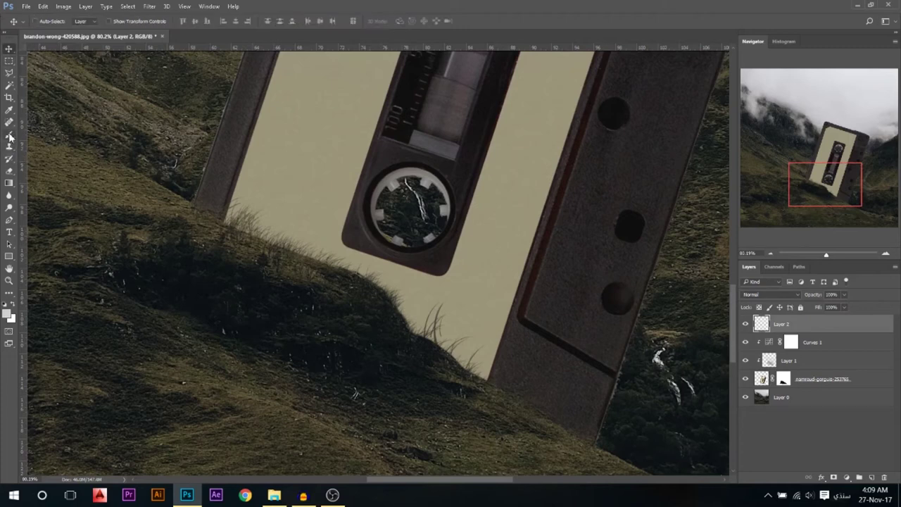
pyautogui.click(9, 170)
pyautogui.moveTo(287, 308)
pyautogui.mouseDown()
pyautogui.moveTo(226, 296)
pyautogui.moveTo(243, 289)
pyautogui.moveTo(213, 240)
pyautogui.mouseUp()
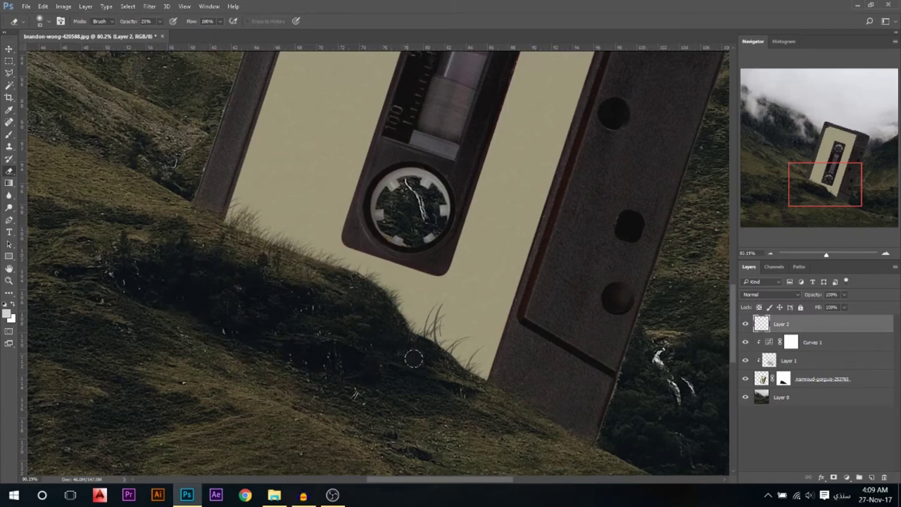
pyautogui.click(9, 49)
pyautogui.scroll(-3, 285, 280)
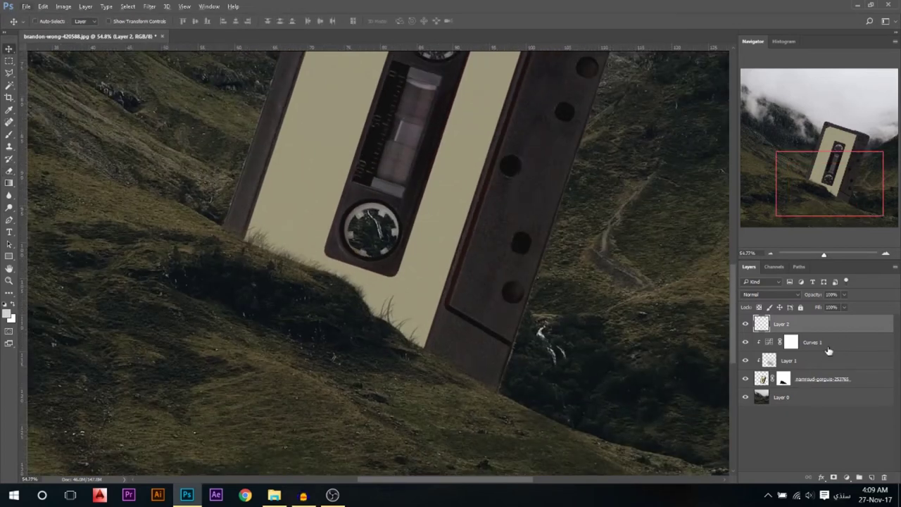
# Add a new layer directly above the Curves adjustment and clip it to the cassette.
pyautogui.click(829, 345)
pyautogui.scroll(-3, 429, 178)
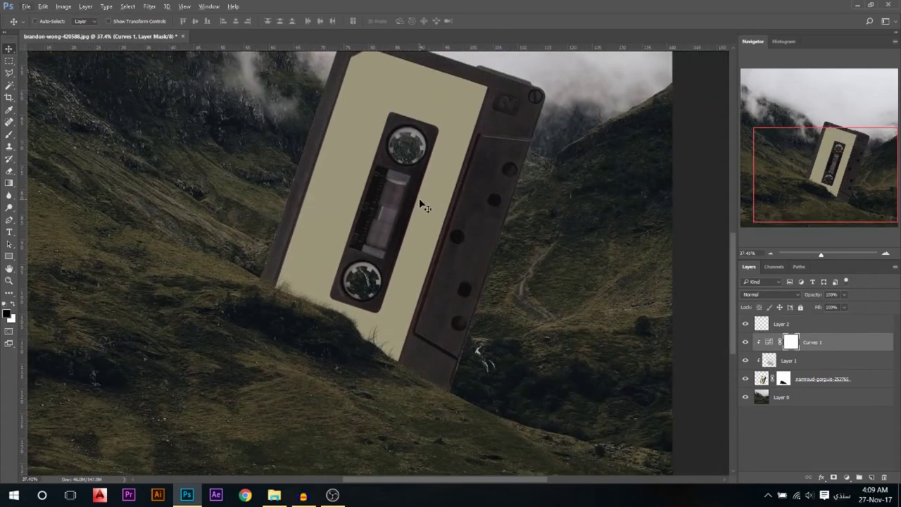
pyautogui.scroll(-2, 331, 239)
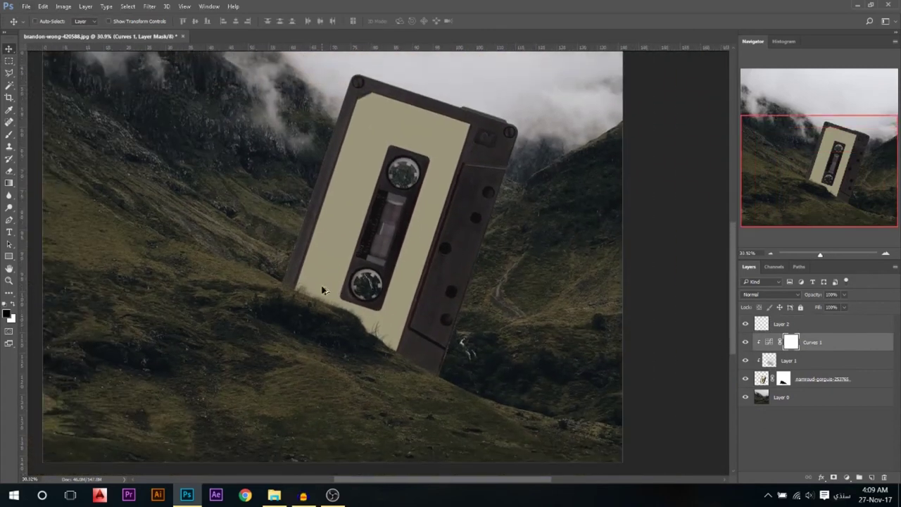
pyautogui.click(871, 478)
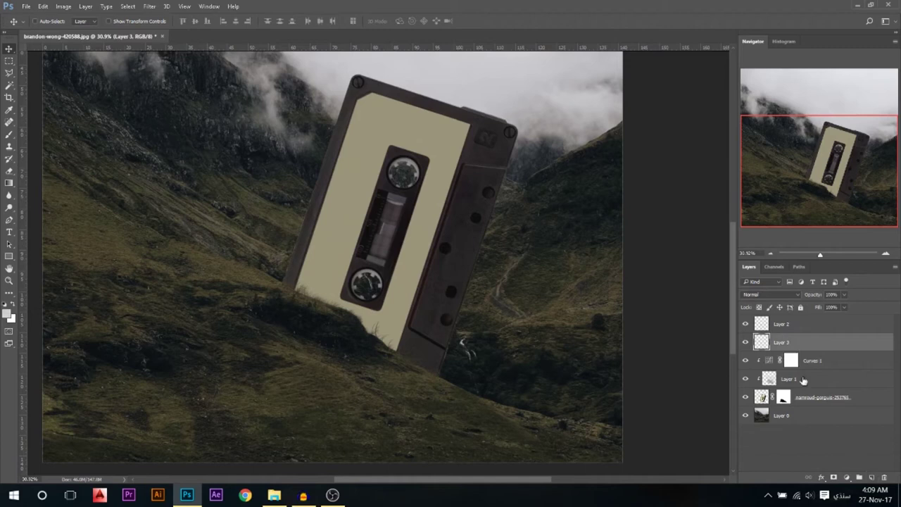
pyautogui.keyDown('alt'); pyautogui.click(817, 350); pyautogui.keyUp('alt')
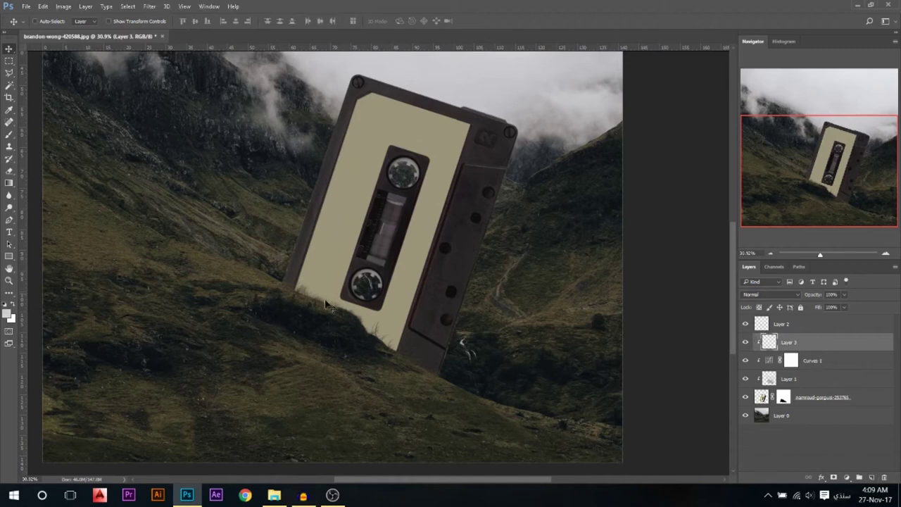
# Sample a dark olive tone from the hillside beside the cassette as the foreground color.
pyautogui.click(7, 314)
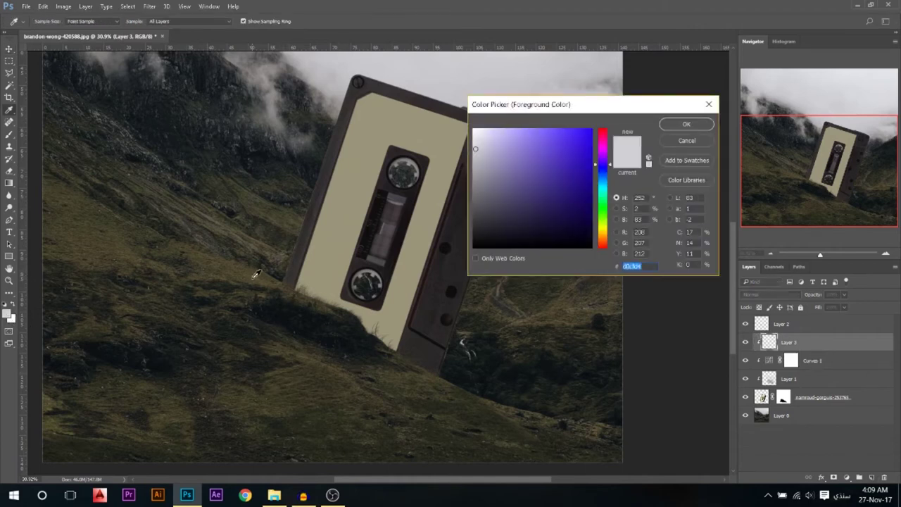
pyautogui.click(254, 279)
pyautogui.click(688, 127)
pyautogui.rightClick(469, 190)
pyautogui.click(448, 187)
# Paint mottled dirt stains over the cassette label and body on the clipped layer with a textured brush tip.
pyautogui.click(10, 134)
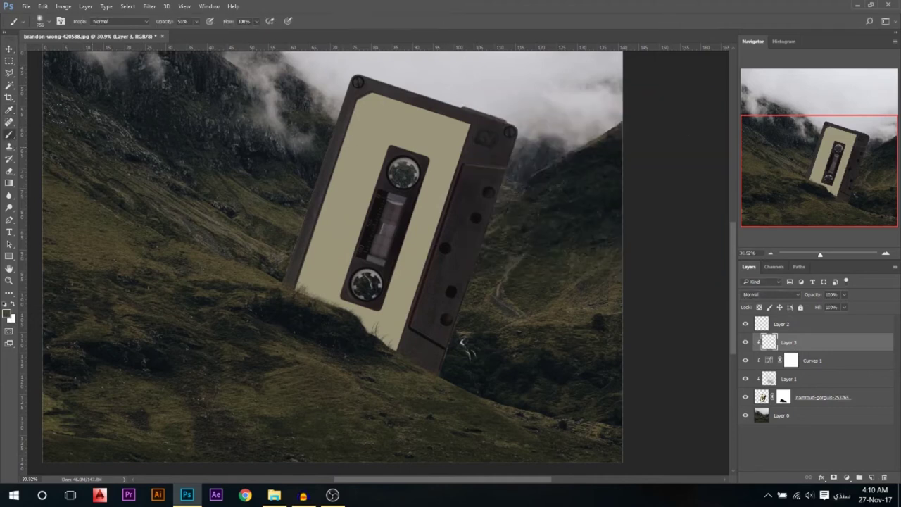
pyautogui.rightClick(464, 345)
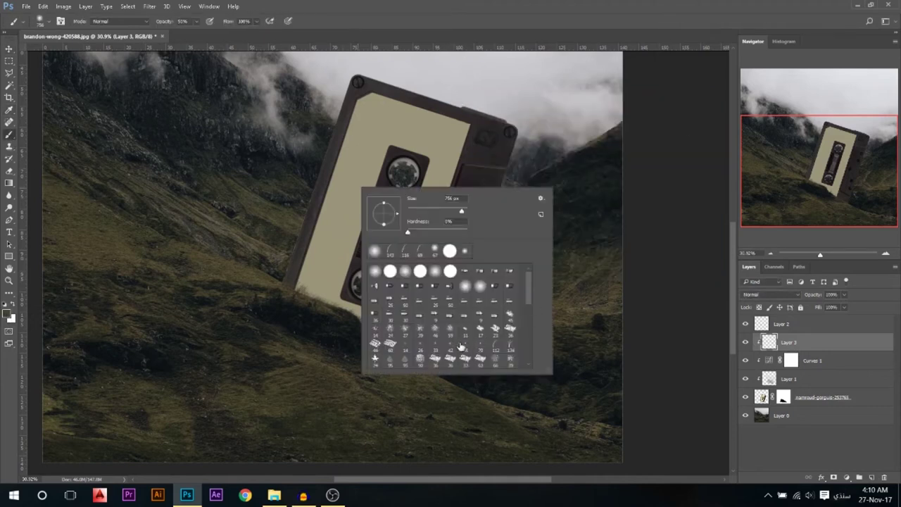
pyautogui.click(391, 365)
pyautogui.keyDown('alt'); pyautogui.rightClick(329, 224); pyautogui.keyUp('alt')
pyautogui.moveTo(365, 162)
pyautogui.mouseDown()
pyautogui.moveTo(362, 130)
pyautogui.moveTo(321, 276)
pyautogui.mouseUp()
pyautogui.moveTo(408, 129); pyautogui.dragTo(466, 131)
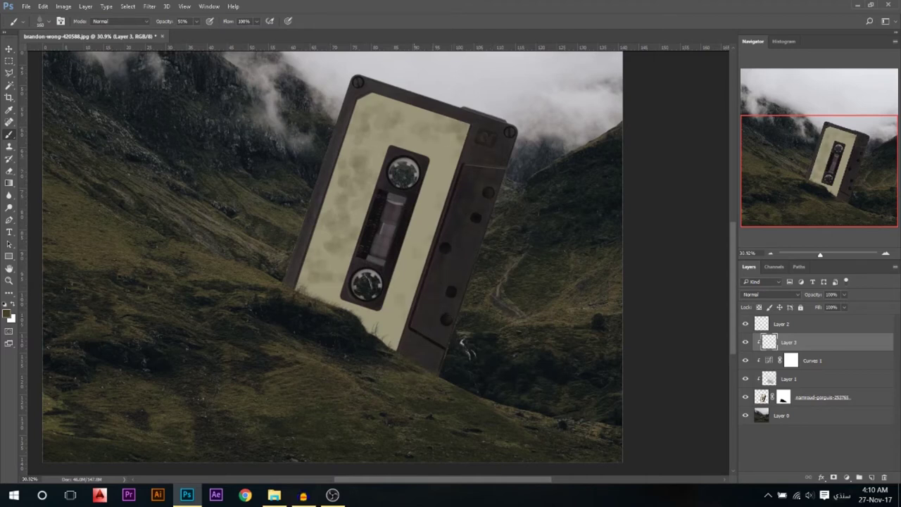
pyautogui.moveTo(353, 338); pyautogui.dragTo(346, 334)
# Set the stain layer's blend mode to Overlay and lower its opacity to about 63%.
pyautogui.click(766, 295)
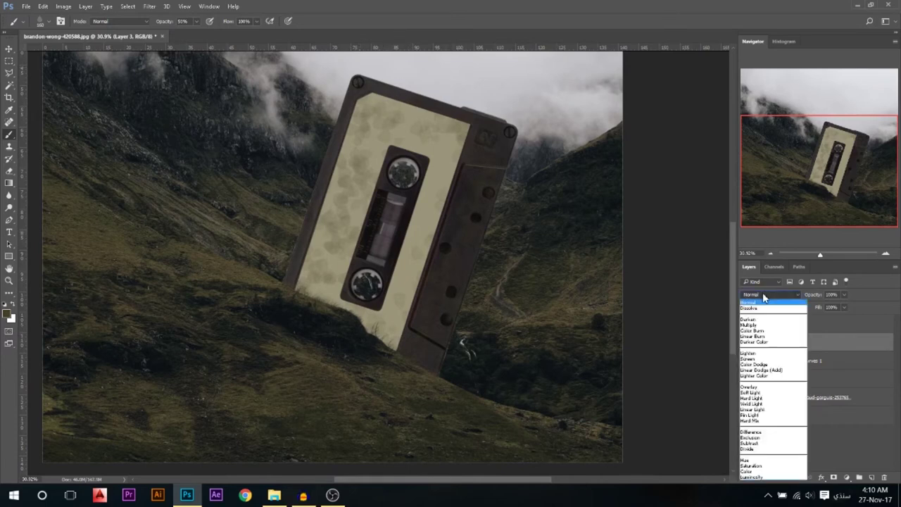
pyautogui.click(757, 390)
pyautogui.moveTo(814, 298); pyautogui.dragTo(824, 296)
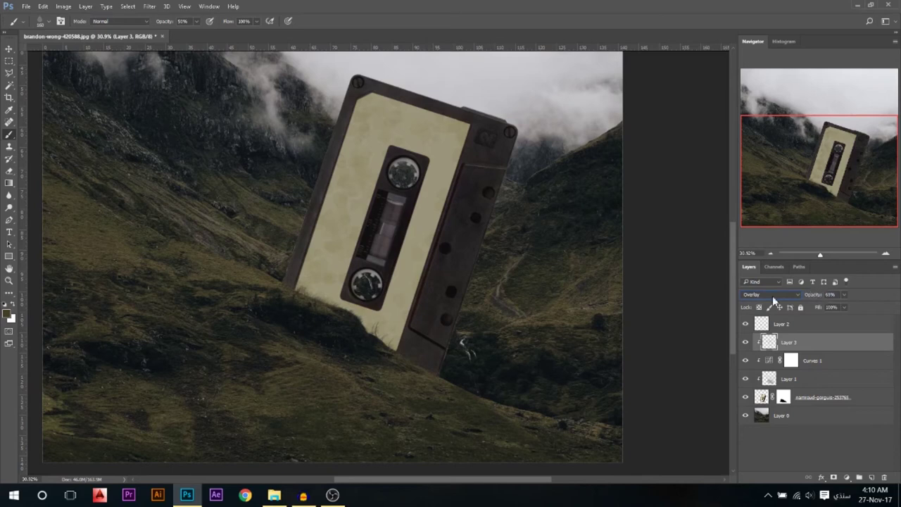
# Add another layer clipped to the cassette above the stain layer and try a large textured brush tip on the label.
pyautogui.click(871, 477)
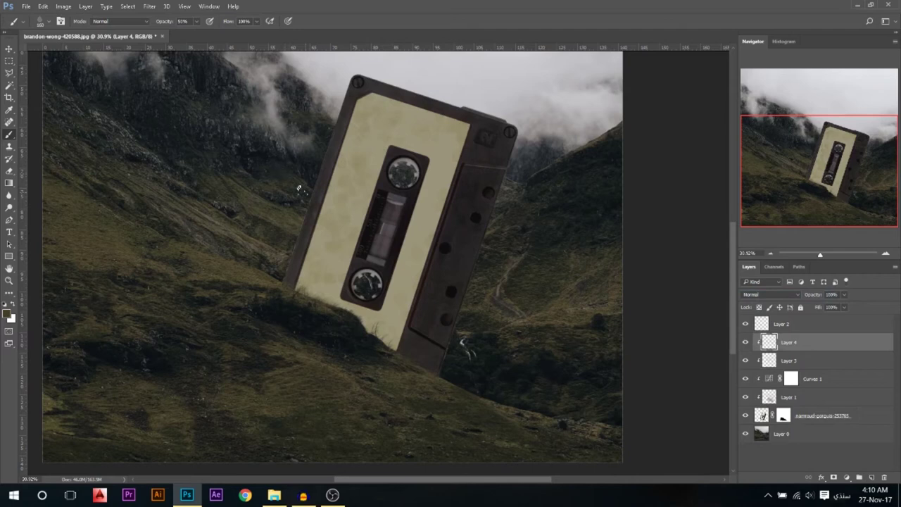
pyautogui.rightClick(336, 185)
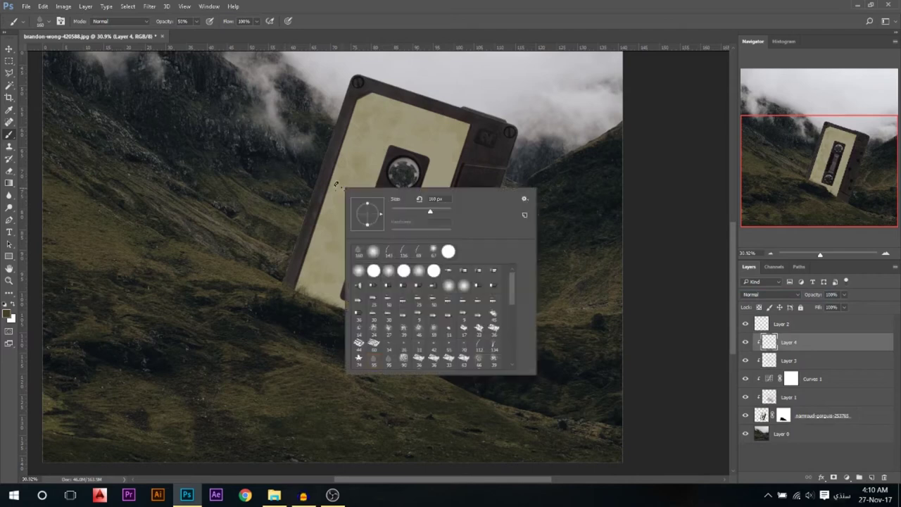
pyautogui.click(362, 347)
pyautogui.click(261, 288)
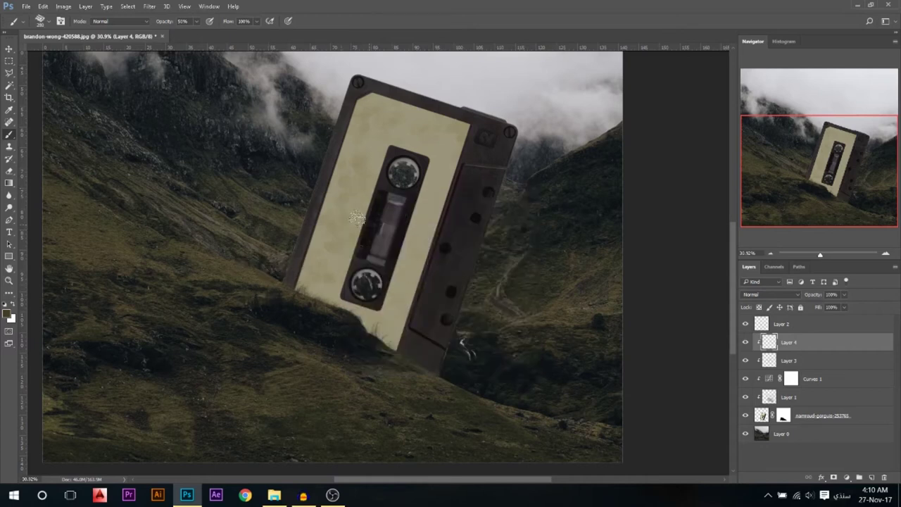
pyautogui.rightClick(372, 223)
pyautogui.scroll(-2, 375, 303)
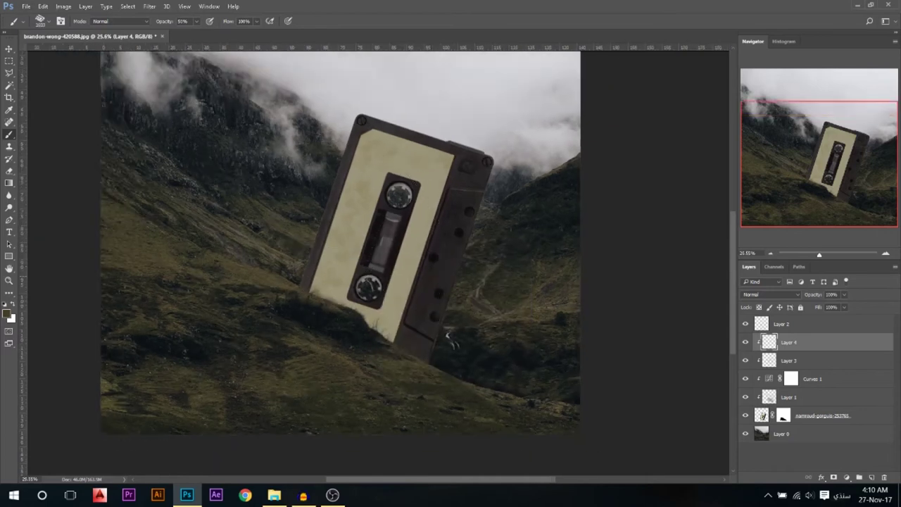
pyautogui.moveTo(362, 211); pyautogui.dragTo(328, 288)
pyautogui.hotkey('ctrl', 'z')
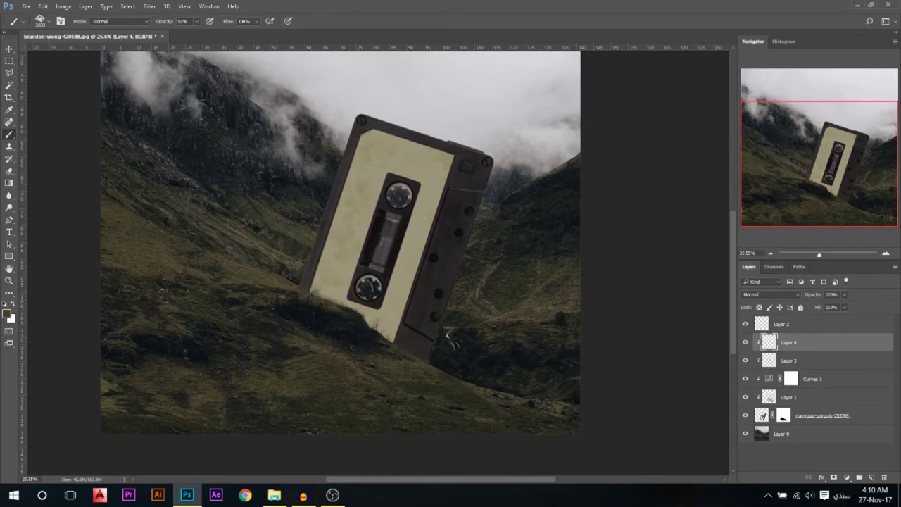
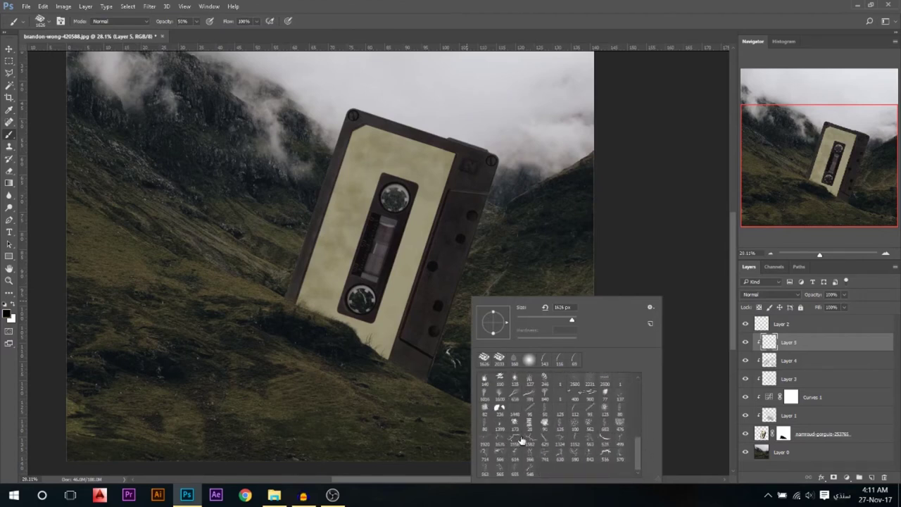
# Stamp a small black crack at the label's lower-left corner with a curved crack brush tip.
pyautogui.click(605, 440)
pyautogui.moveTo(309, 289); pyautogui.dragTo(326, 296)
pyautogui.click(311, 290)
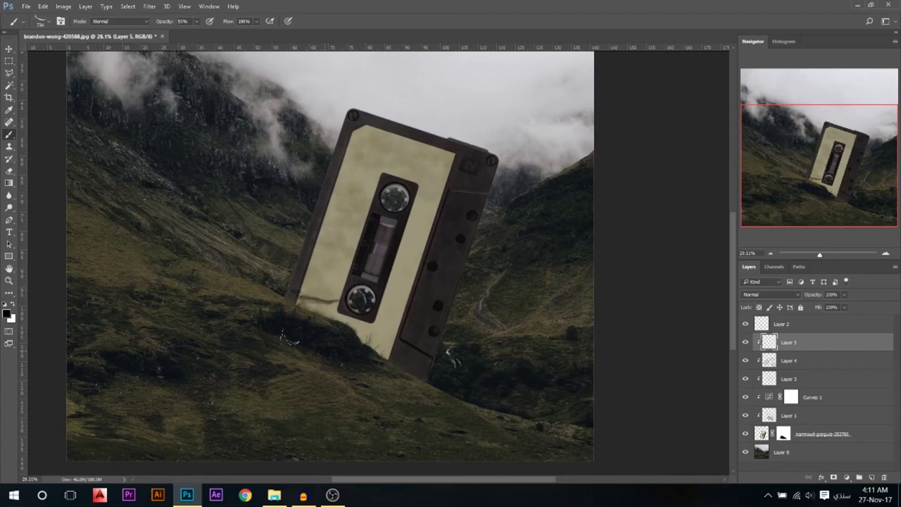
pyautogui.hotkey('ctrl', 'z')
pyautogui.click(276, 283)
# Stamp black cracks across the label's upper and left areas with a branching crack tip of about 1936 px.
pyautogui.rightClick(394, 297)
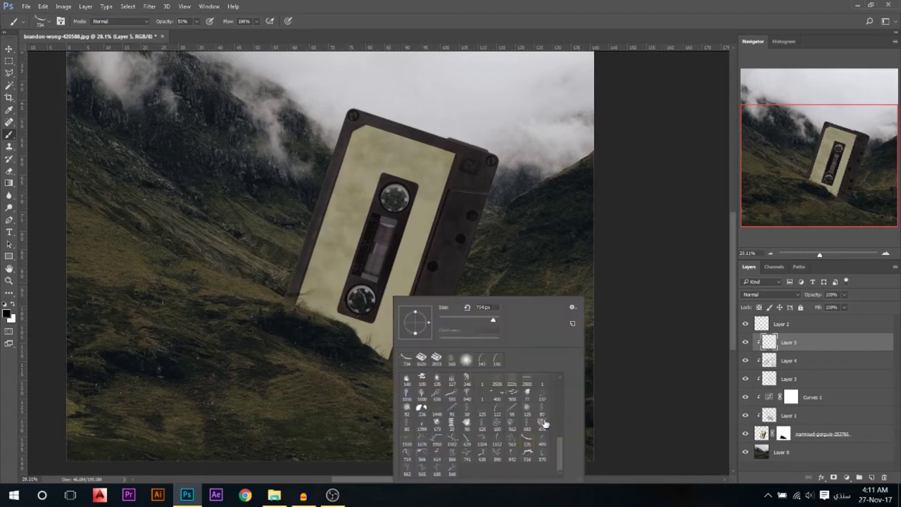
pyautogui.click(543, 433)
pyautogui.press('Return')
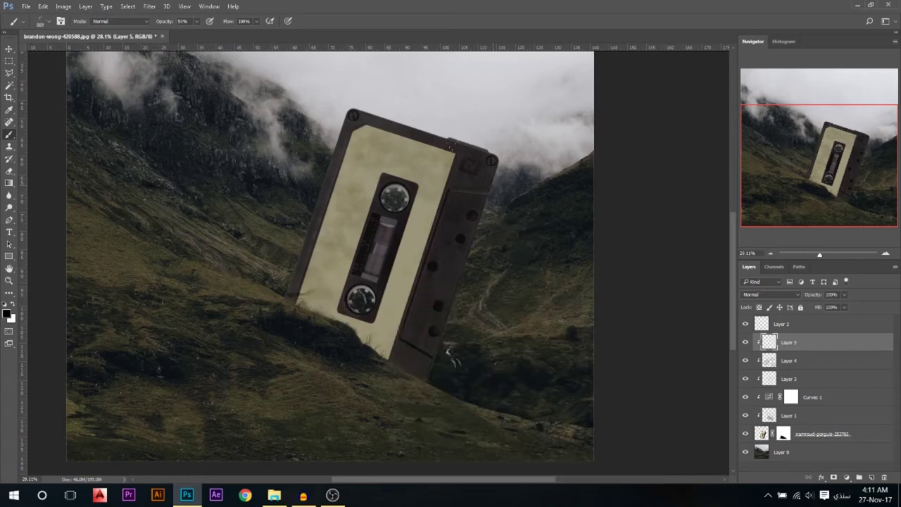
pyautogui.rightClick(532, 251)
pyautogui.click(605, 418)
pyautogui.press('Return')
pyautogui.moveTo(179, 178); pyautogui.dragTo(266, 176)
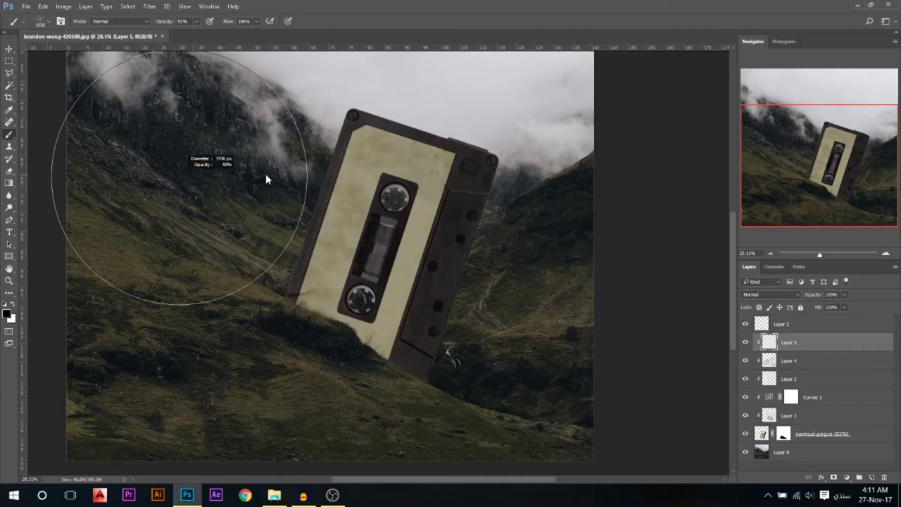
pyautogui.click(330, 189)
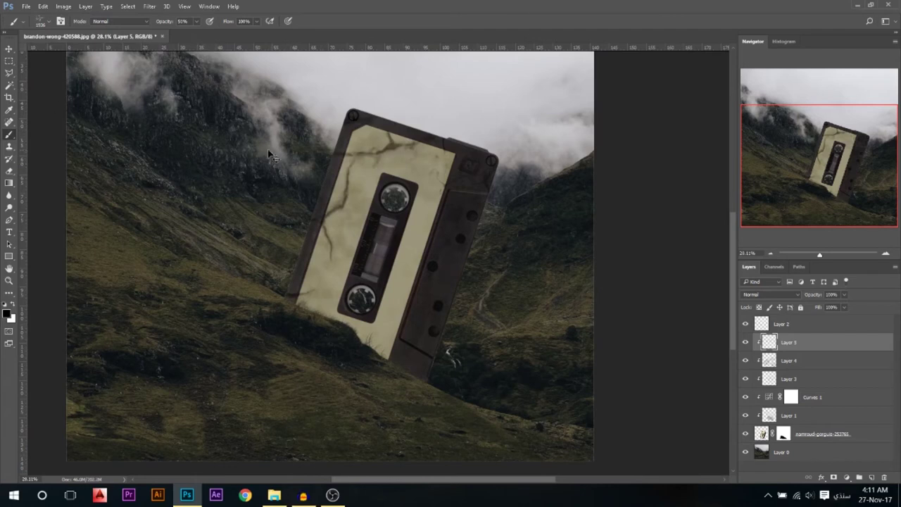
# Stamp more cracks on the label's lower edge and across its right side, using two other crack tips, the last about 2012 px.
pyautogui.rightClick(269, 232)
pyautogui.click(519, 383)
pyautogui.moveTo(409, 372); pyautogui.dragTo(454, 370)
pyautogui.rightClick(509, 296)
pyautogui.click(537, 414)
pyautogui.moveTo(428, 280); pyautogui.dragTo(475, 274)
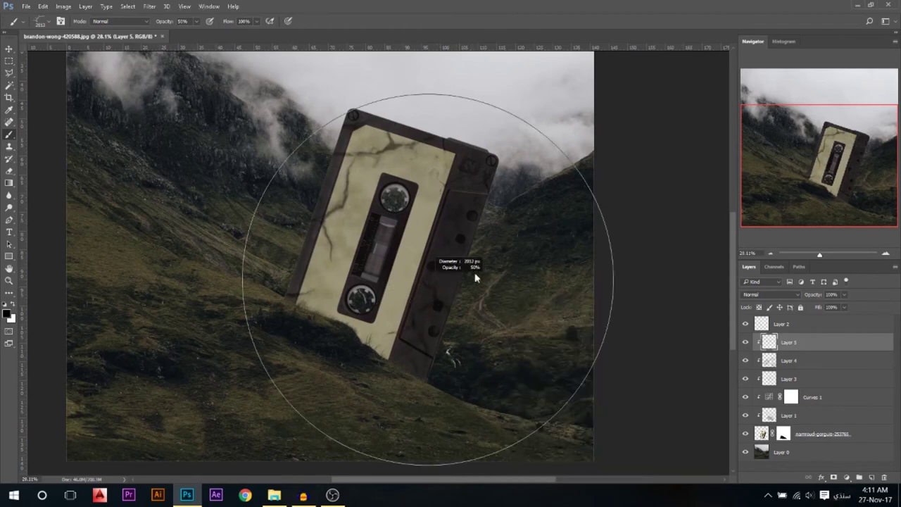
pyautogui.click(452, 355)
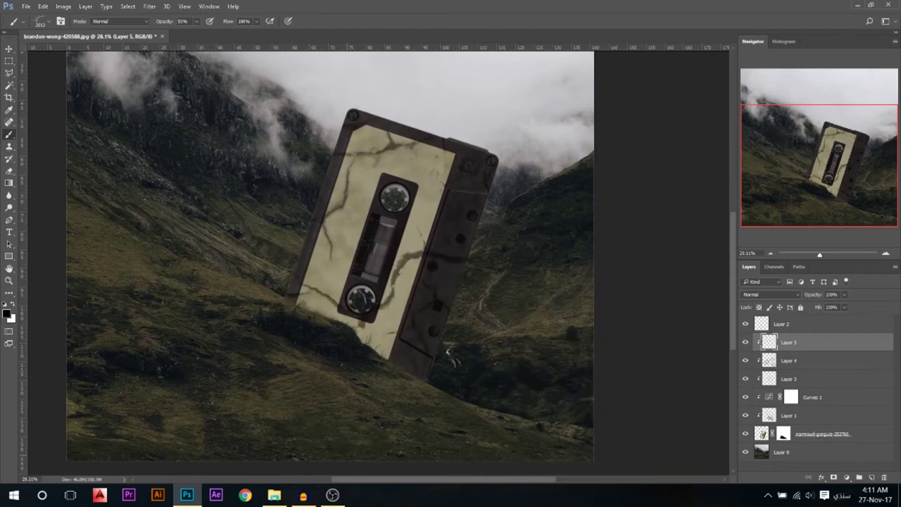
# Lower the crack layer's opacity to about 53%.
pyautogui.scroll(-5, 476, 326)
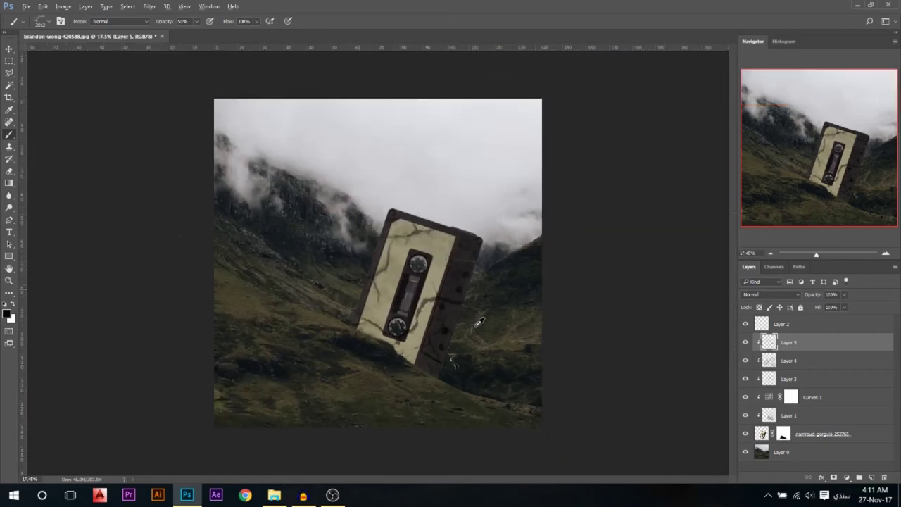
pyautogui.click(9, 49)
pyautogui.moveTo(815, 294); pyautogui.dragTo(810, 300)
# Add finer cracks beside the upper reel with a smaller splintered brush tip and set the brush opacity to 30%.
pyautogui.scroll(2, 492, 312)
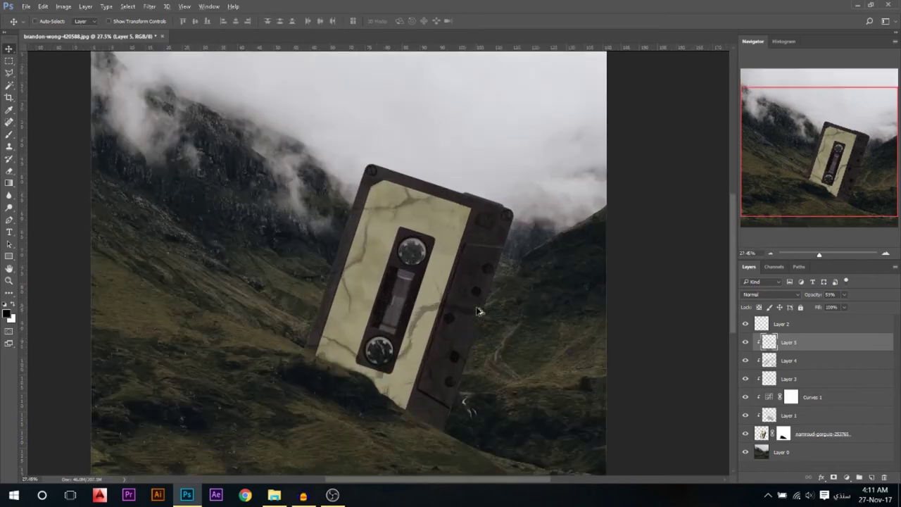
pyautogui.press('b')
pyautogui.rightClick(451, 308)
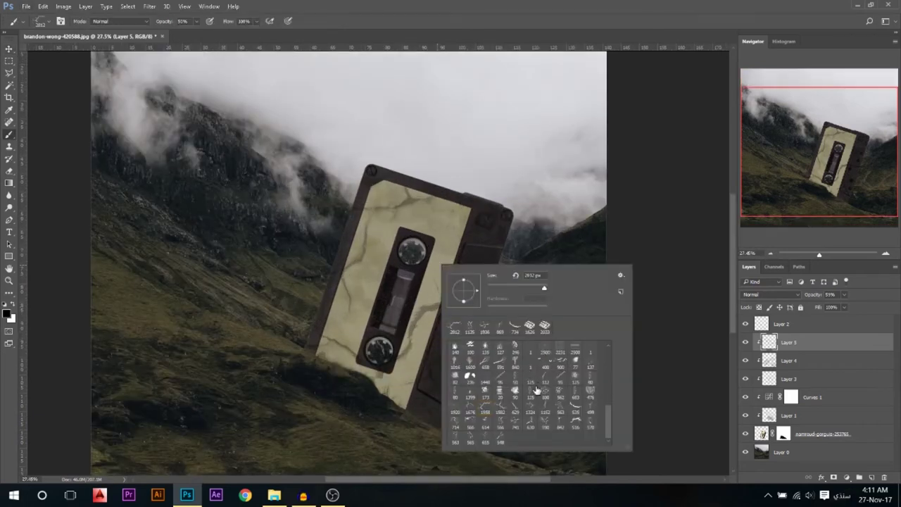
pyautogui.click(502, 422)
pyautogui.click(455, 257)
pyautogui.moveTo(456, 258); pyautogui.dragTo(433, 250)
pyautogui.press('3')
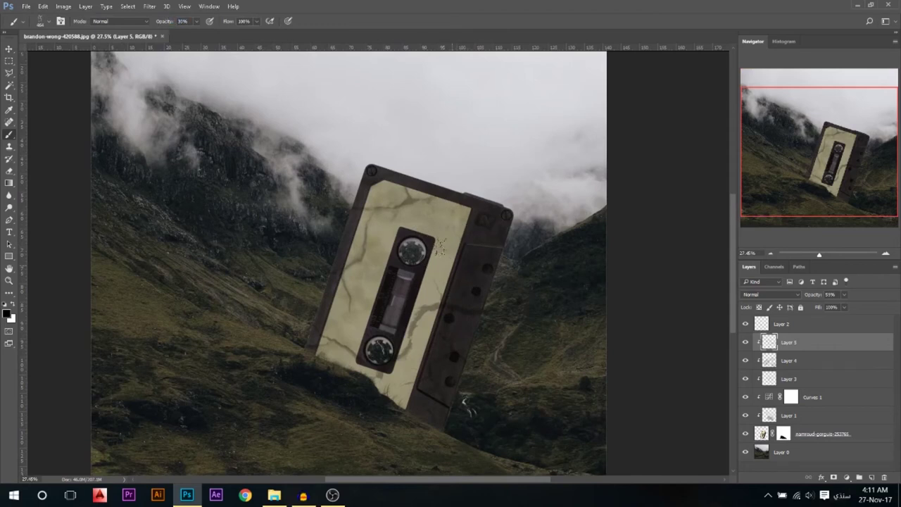
# Stamp additional faint hairline cracks along the label's left side with two more crack tips.
pyautogui.rightClick(378, 220)
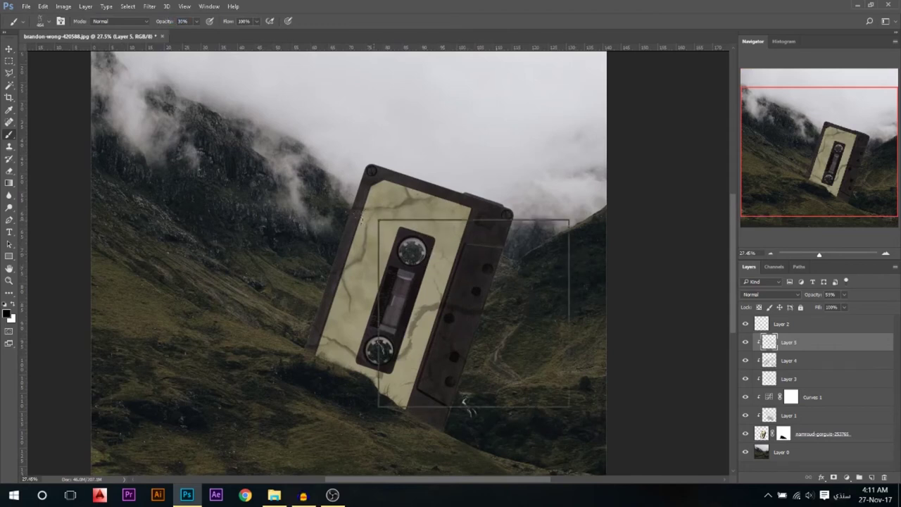
pyautogui.click(495, 367)
pyautogui.moveTo(356, 306); pyautogui.dragTo(367, 309)
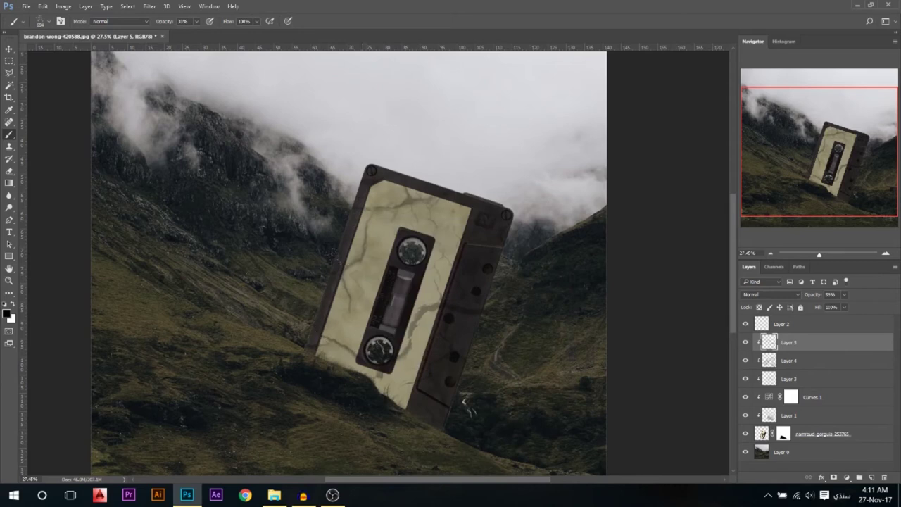
pyautogui.rightClick(328, 312)
pyautogui.click(482, 458)
pyautogui.click(274, 326)
pyautogui.scroll(-2, 496, 364)
pyautogui.click(9, 49)
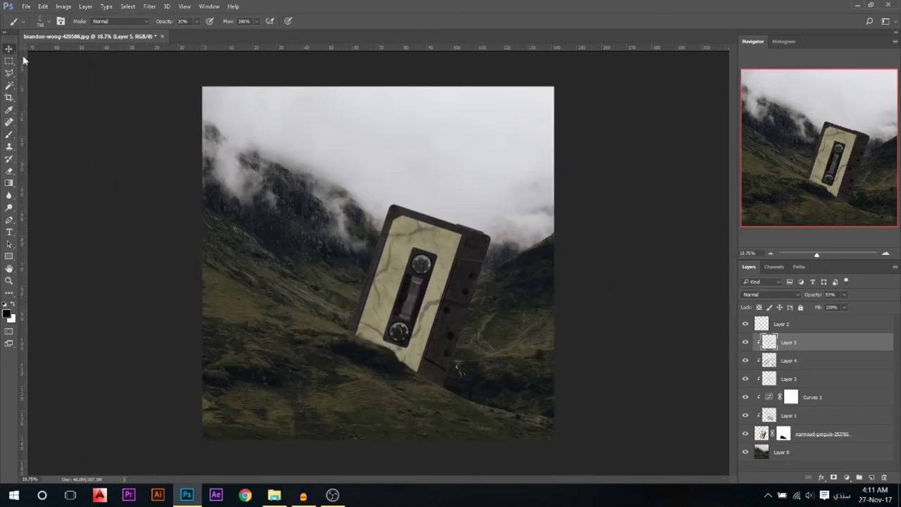
pyautogui.scroll(-1, 453, 334)
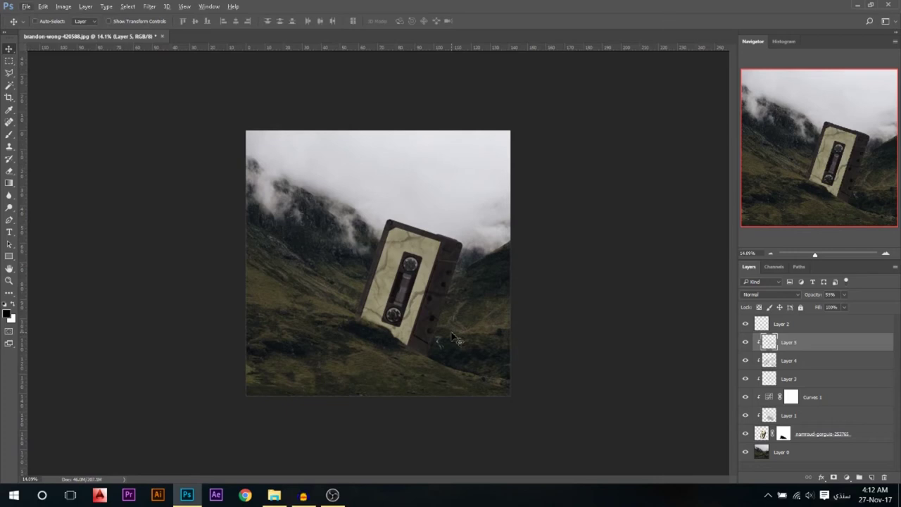
pyautogui.scroll(1, 452, 335)
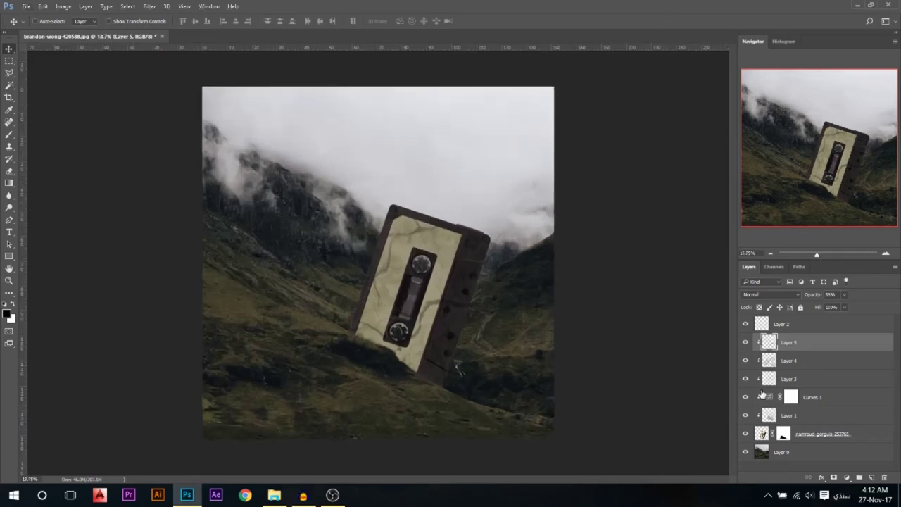
# Add a clipped layer above the cracks and sample the foreground ridge grass with the Clone Stamp using a grass-shaped tip.
pyautogui.click(871, 477)
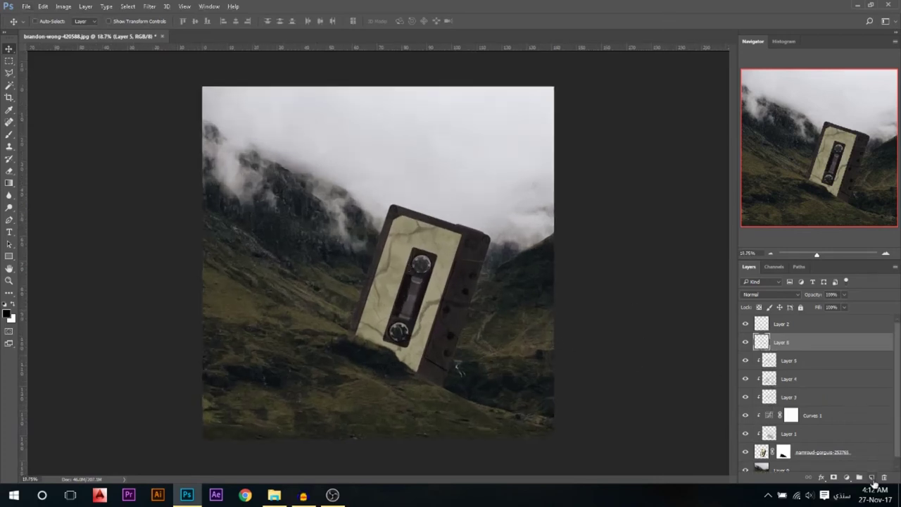
pyautogui.keyDown('alt'); pyautogui.click(801, 350); pyautogui.keyUp('alt')
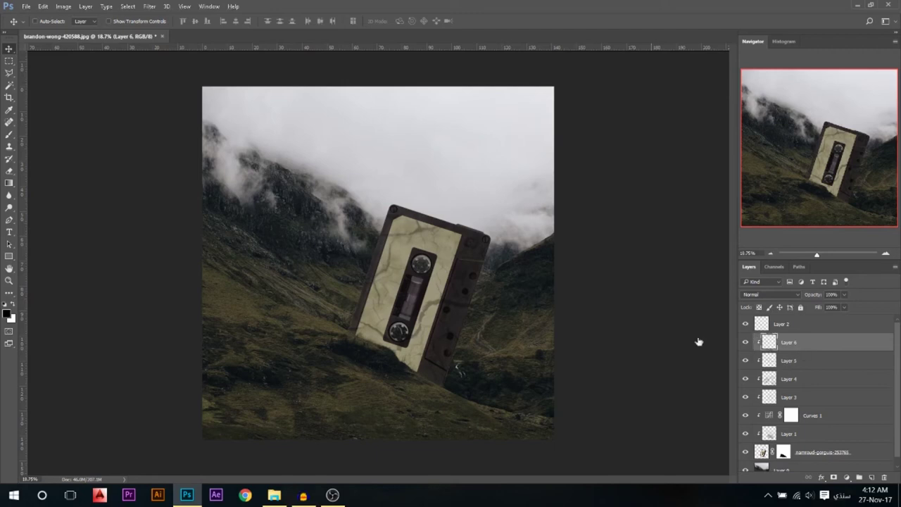
pyautogui.click(9, 147)
pyautogui.rightClick(380, 372)
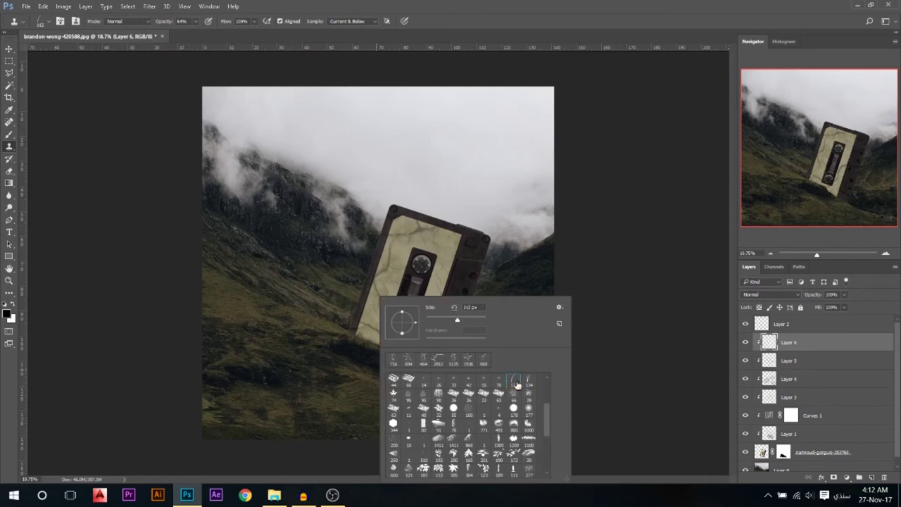
pyautogui.keyDown('alt'); pyautogui.rightClick(282, 345); pyautogui.keyUp('alt')
pyautogui.keyDown('alt'); pyautogui.rightClick(378, 383); pyautogui.keyUp('alt')
pyautogui.keyDown('alt'); pyautogui.click(386, 392); pyautogui.keyUp('alt')
# Clone grass strands over the cassette label and body, and lower that layer's opacity to about 18%.
pyautogui.moveTo(419, 314)
pyautogui.mouseDown()
pyautogui.moveTo(389, 311)
pyautogui.moveTo(396, 344)
pyautogui.moveTo(358, 327)
pyautogui.moveTo(366, 337)
pyautogui.moveTo(403, 277)
pyautogui.moveTo(407, 246)
pyautogui.moveTo(462, 241)
pyautogui.moveTo(452, 314)
pyautogui.moveTo(411, 350)
pyautogui.moveTo(431, 371)
pyautogui.mouseUp()
pyautogui.moveTo(410, 252)
pyautogui.mouseDown()
pyautogui.moveTo(396, 208)
pyautogui.moveTo(362, 300)
pyautogui.moveTo(381, 350)
pyautogui.moveTo(362, 330)
pyautogui.mouseUp()
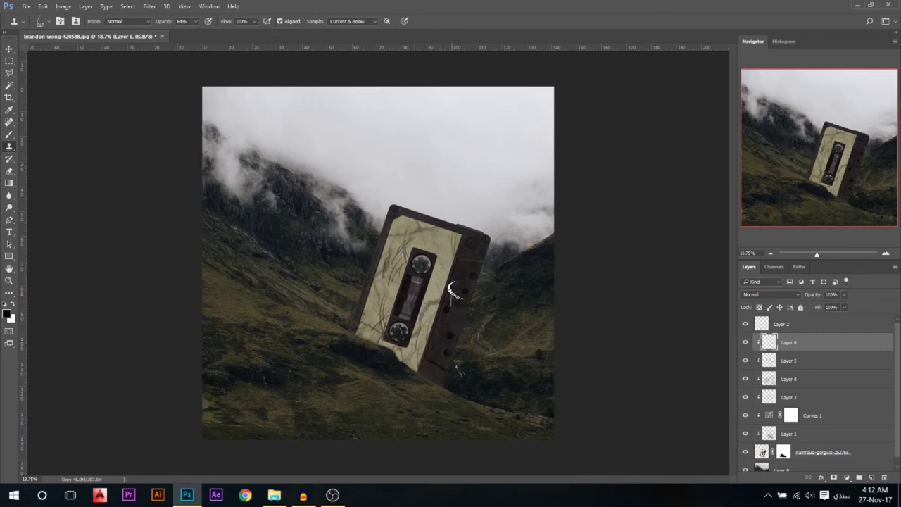
pyautogui.moveTo(441, 286); pyautogui.dragTo(443, 290)
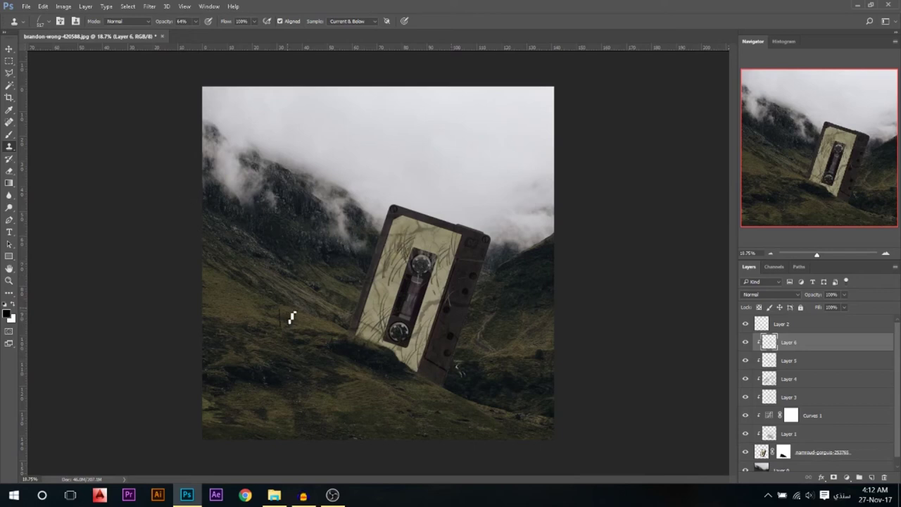
pyautogui.moveTo(813, 295)
pyautogui.mouseDown()
pyautogui.moveTo(821, 295)
pyautogui.moveTo(815, 299)
pyautogui.mouseUp()
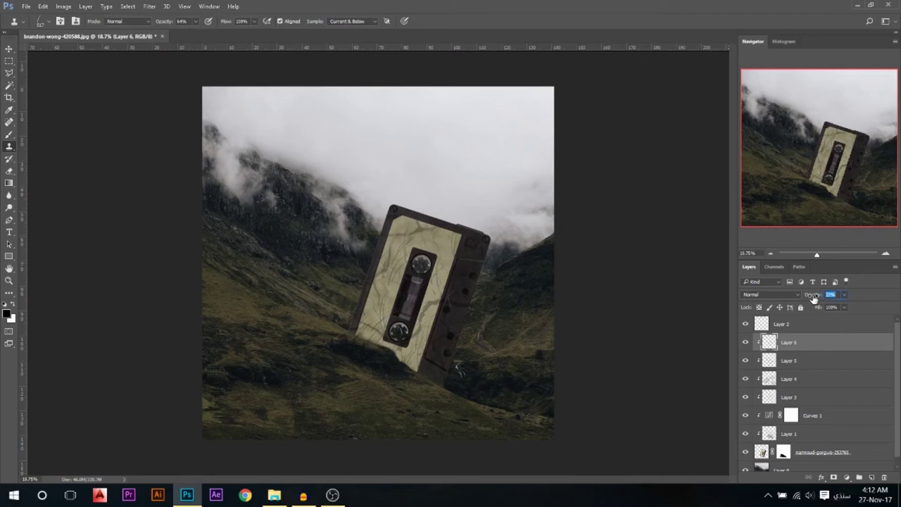
# Add the black text "Name: _____" on the cassette label above the upper reel.
pyautogui.click(9, 48)
pyautogui.scroll(3, 473, 256)
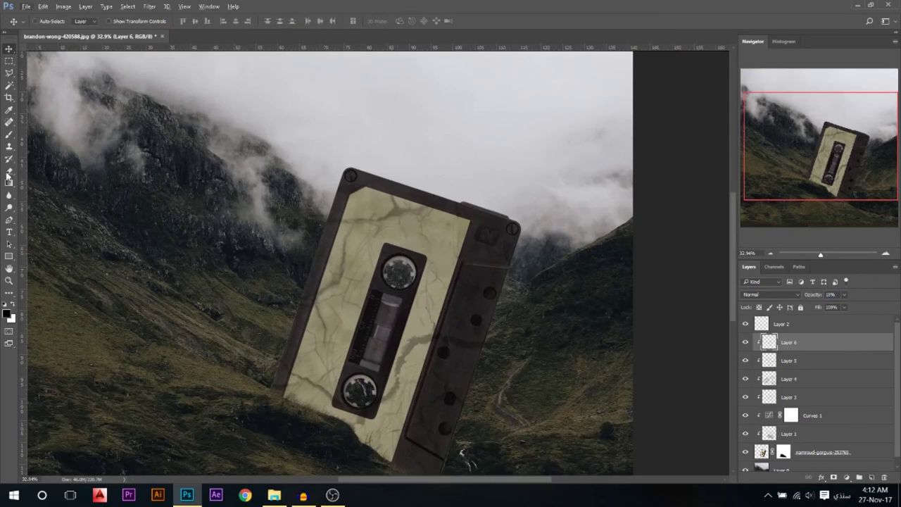
pyautogui.click(9, 233)
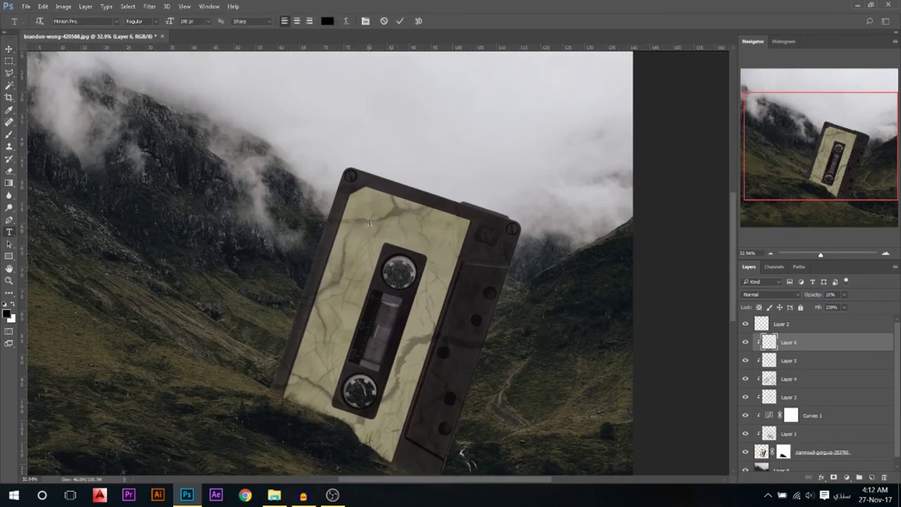
pyautogui.click(368, 222)
pyautogui.write('إيمعه')
pyautogui.hotkey('alt', 'shift')
pyautogui.press('BackSpace')
pyautogui.press('BackSpace')
pyautogui.press('BackSpace')
pyautogui.press('BackSpace')
pyautogui.write('Name: _____')
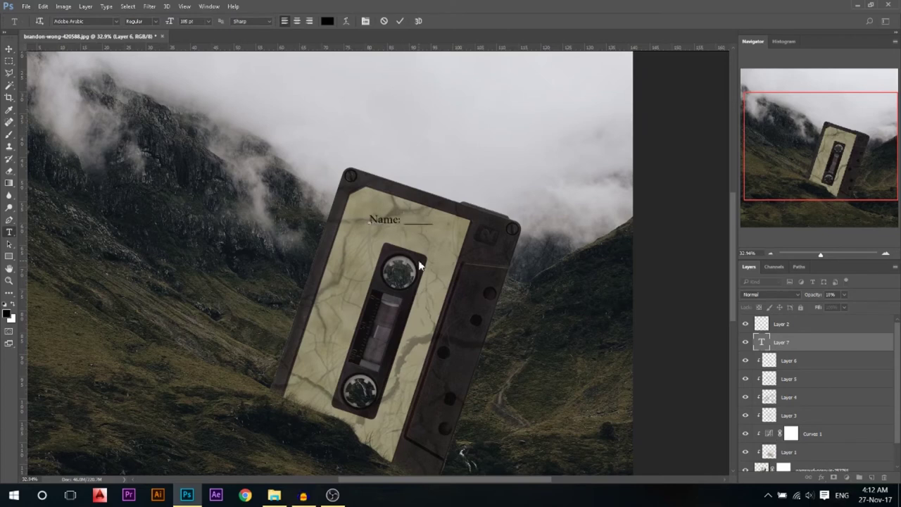
pyautogui.hotkey('ctrl', 'Return')
# Rotate and enlarge the name text to follow the cassette's tilt near the label's upper-left corner.
pyautogui.press('v')
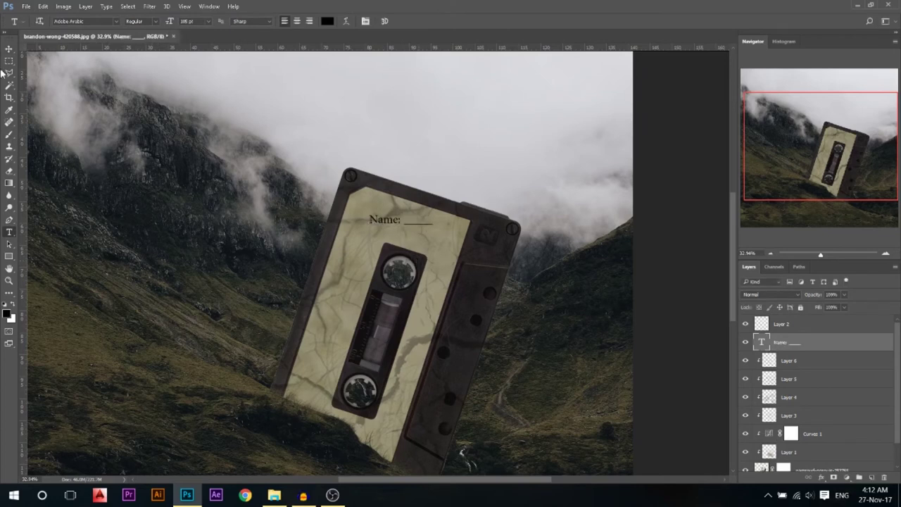
pyautogui.hotkey('ctrl', 't')
pyautogui.moveTo(521, 184); pyautogui.dragTo(519, 211)
pyautogui.moveTo(435, 220)
pyautogui.mouseDown()
pyautogui.moveTo(453, 221)
pyautogui.moveTo(449, 214)
pyautogui.mouseUp()
pyautogui.press('Return')
# Fine-tune the name text's placement along the label's upper edge and lower its opacity to about 32%.
pyautogui.hotkey('ctrl', 't')
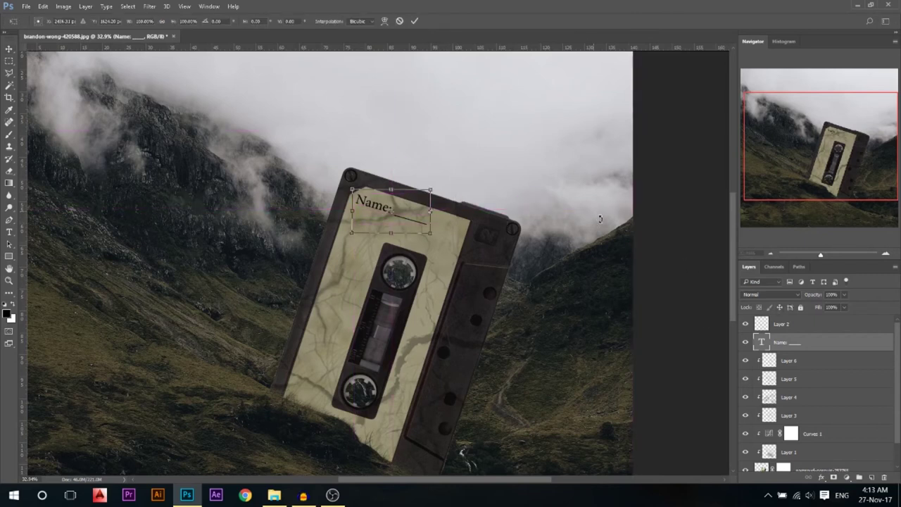
pyautogui.press('Return')
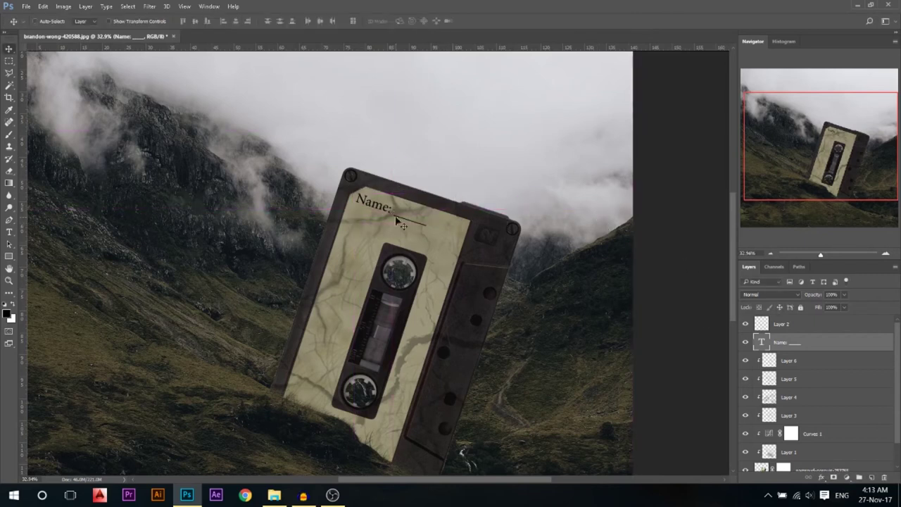
pyautogui.moveTo(383, 209); pyautogui.dragTo(384, 210)
pyautogui.moveTo(846, 293); pyautogui.dragTo(815, 302)
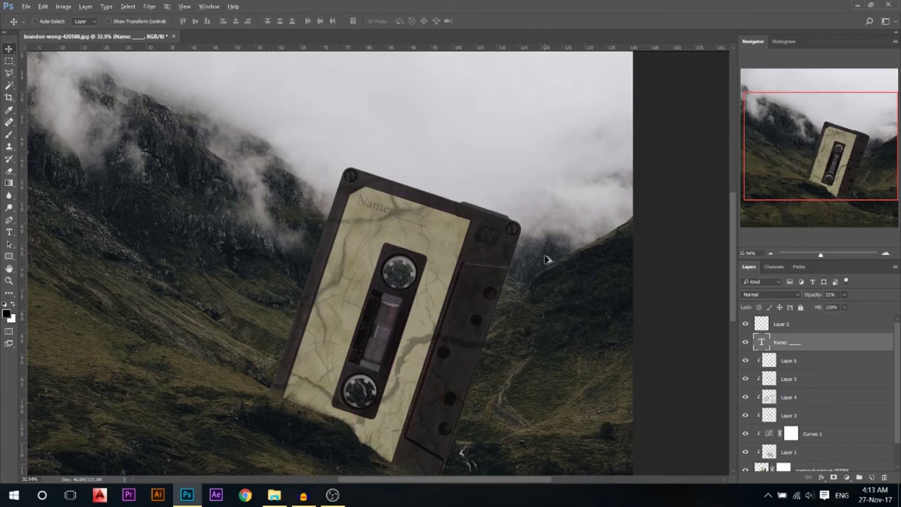
# Fine-tune the opacity of the name text layer against the full composite.
pyautogui.scroll(-2, 546, 259)
pyautogui.moveTo(812, 300); pyautogui.dragTo(814, 301)
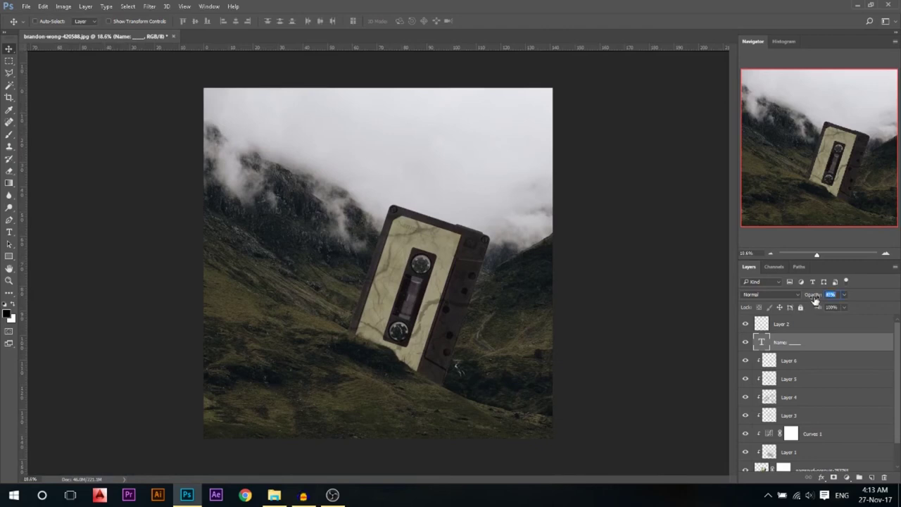
pyautogui.click(371, 275)
# Place the bare tree image tree-1972139_960_720 and move it onto the cassette's upper edge near the corner screw.
pyautogui.click(274, 496)
pyautogui.moveTo(655, 162); pyautogui.dragTo(478, 199)
pyautogui.press('Return')
pyautogui.scroll(2, 391, 277)
pyautogui.moveTo(387, 281); pyautogui.dragTo(481, 170)
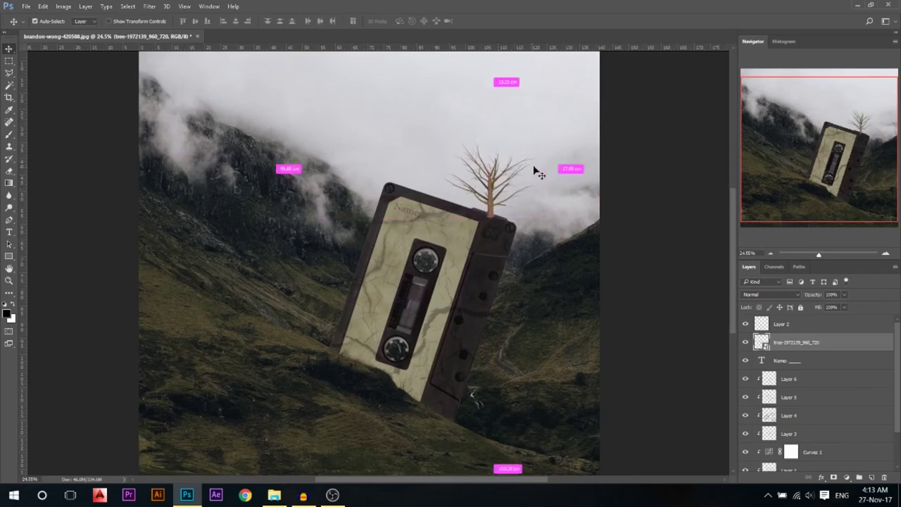
# Rotate the tree clockwise to match the cassette's tilt and nudge it so the trunk base meets the upper edge.
pyautogui.hotkey('ctrl', 't')
pyautogui.moveTo(572, 120); pyautogui.dragTo(586, 134)
pyautogui.press('Return')
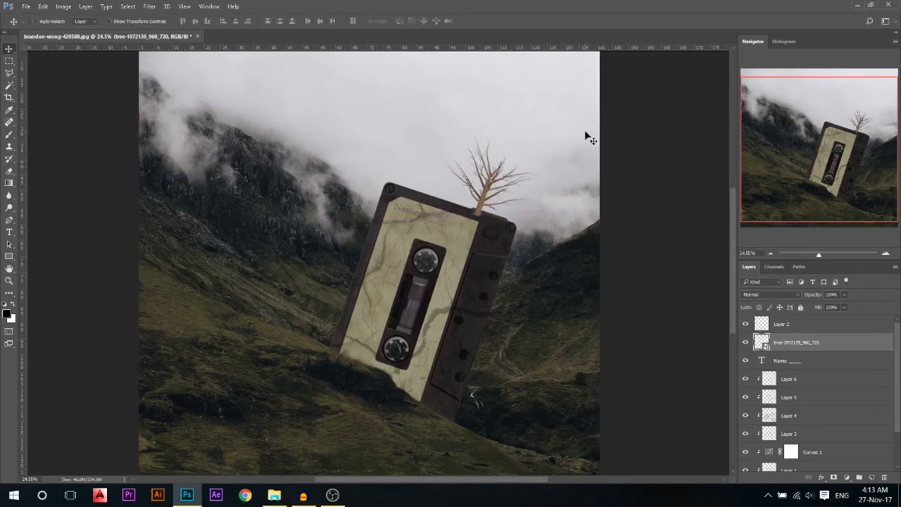
pyautogui.press('Up')
pyautogui.press('Up')
pyautogui.press('Up')
pyautogui.press('Up')
pyautogui.press('Up')
pyautogui.press('Up')
pyautogui.press('Up')
pyautogui.press('Up')
pyautogui.press('Up')
pyautogui.press('Up')
pyautogui.press('Right')
pyautogui.press('Right')
pyautogui.press('Right')
pyautogui.press('Right')
pyautogui.press('Right')
pyautogui.press('Right')
pyautogui.press('Right')
pyautogui.press('Right')
pyautogui.press('Right')
pyautogui.press('Right')
pyautogui.press('Right')
pyautogui.press('Right')
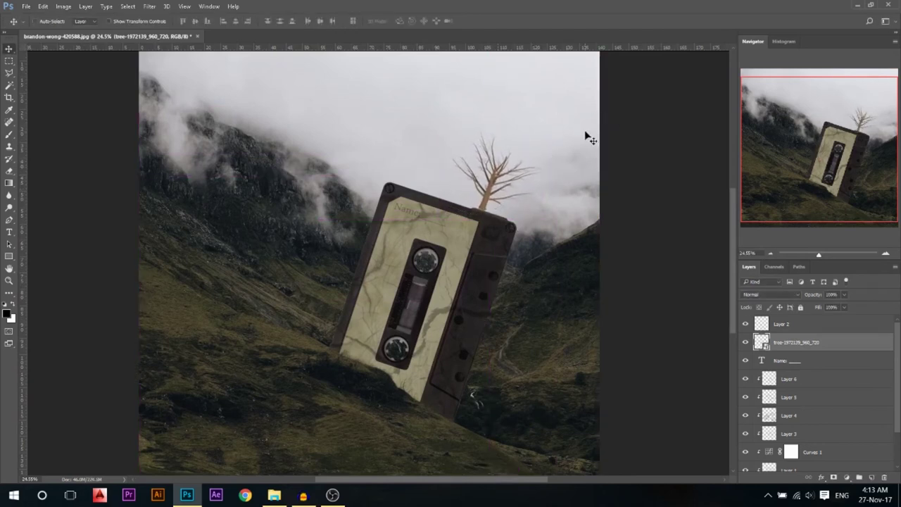
# Fine-tune the tree's rotation and move its layer above Layer 2.
pyautogui.hotkey('ctrl', 't')
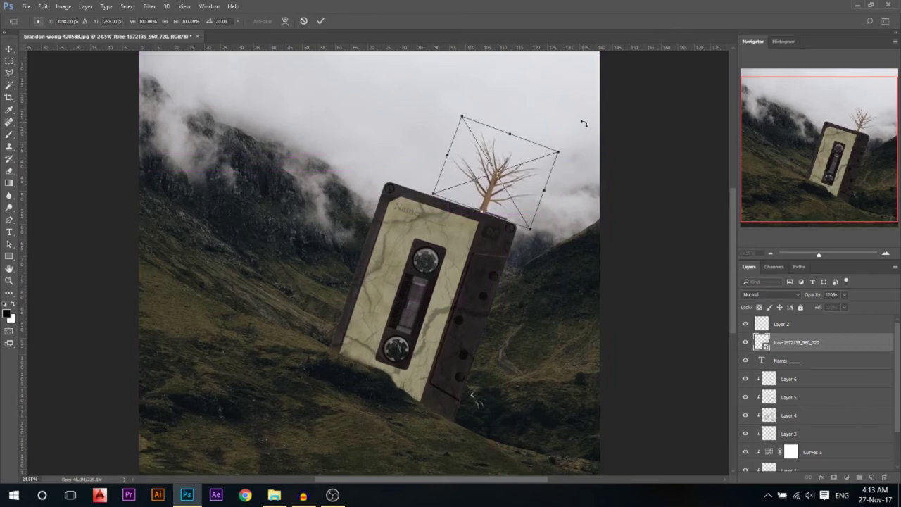
pyautogui.moveTo(570, 121); pyautogui.dragTo(571, 114)
pyautogui.press('Return')
pyautogui.scroll(4, 533, 209)
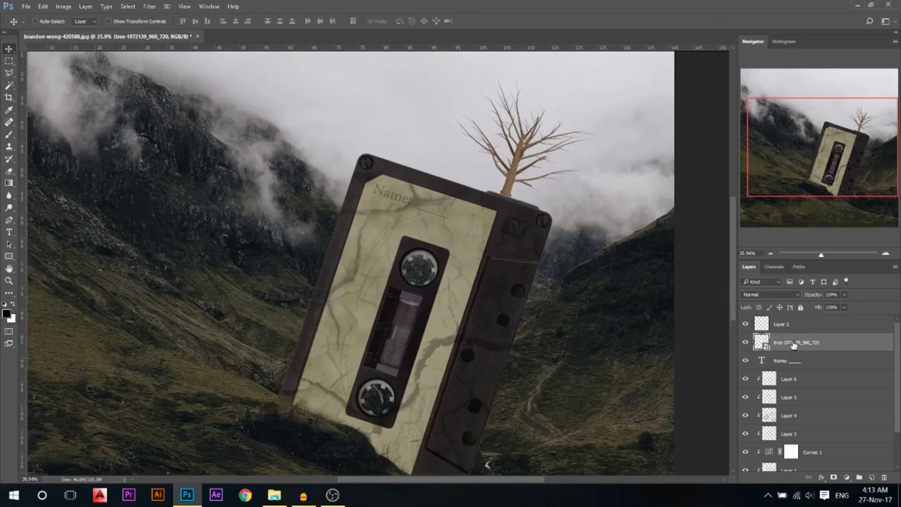
pyautogui.moveTo(792, 343); pyautogui.dragTo(797, 323)
# Add a Hue/Saturation adjustment clipped to the tree, with saturation about -55 and lightness -16.
pyautogui.click(847, 477)
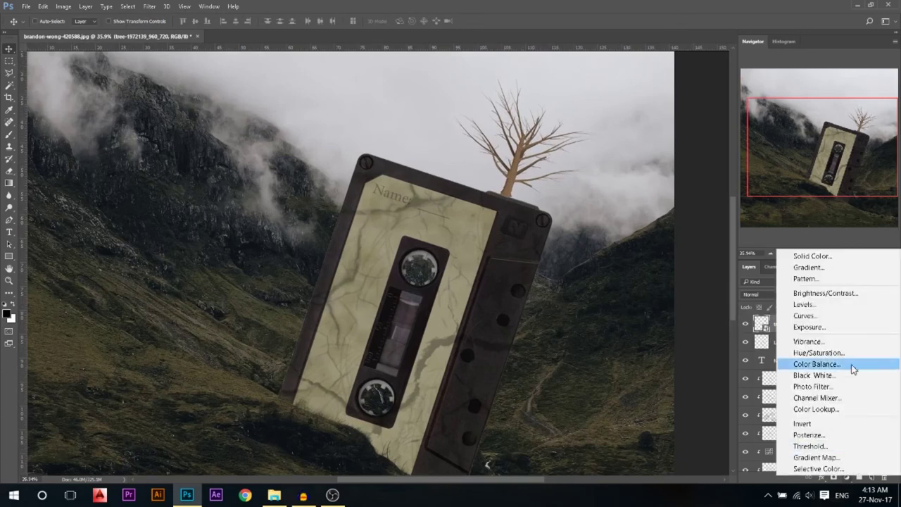
pyautogui.click(853, 354)
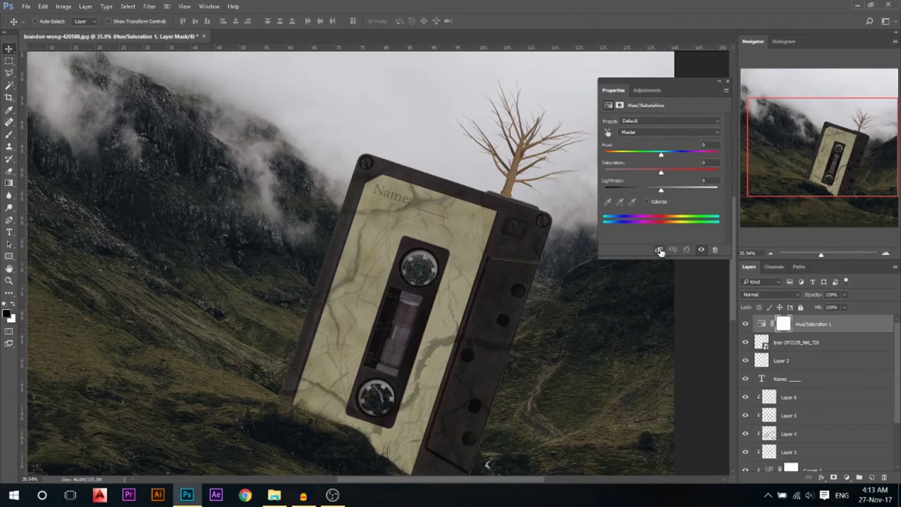
pyautogui.click(659, 250)
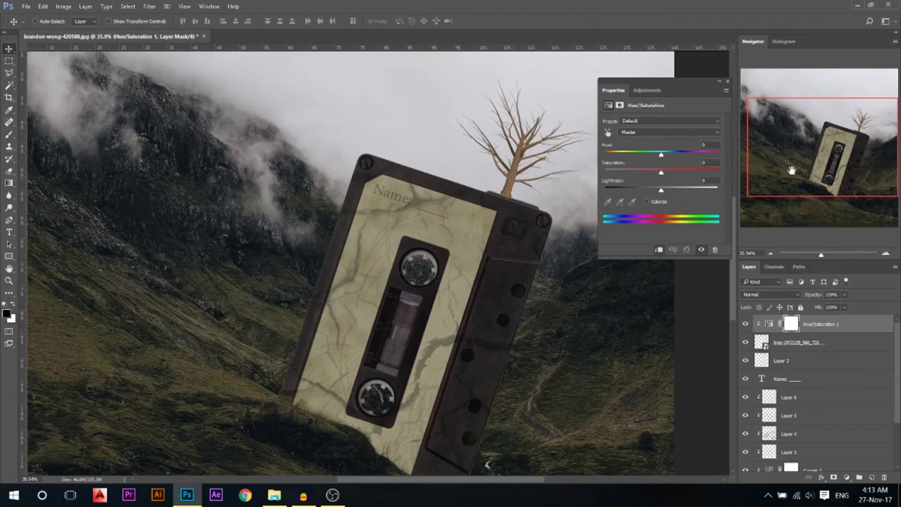
pyautogui.moveTo(636, 175); pyautogui.dragTo(653, 190)
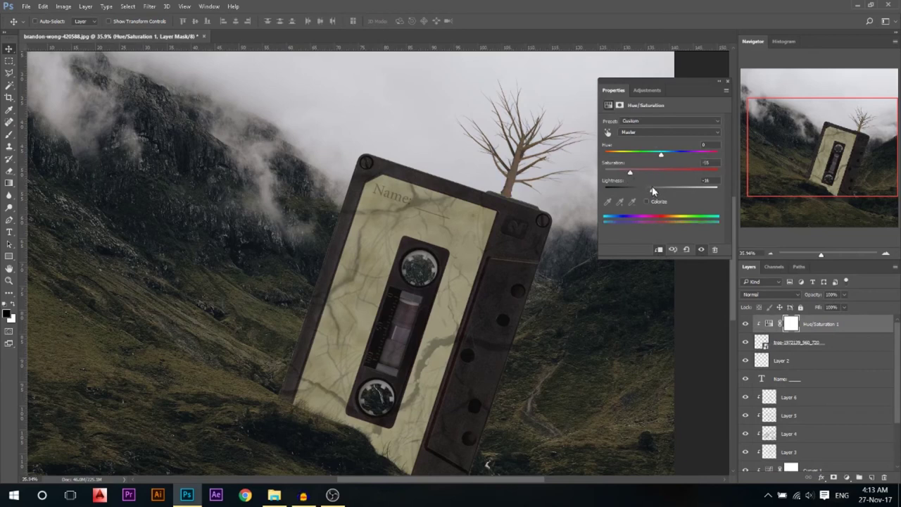
pyautogui.click(727, 83)
# Add a Curves adjustment clipped to the tree, lowering the white point's output and slightly raising the black point's output.
pyautogui.click(846, 477)
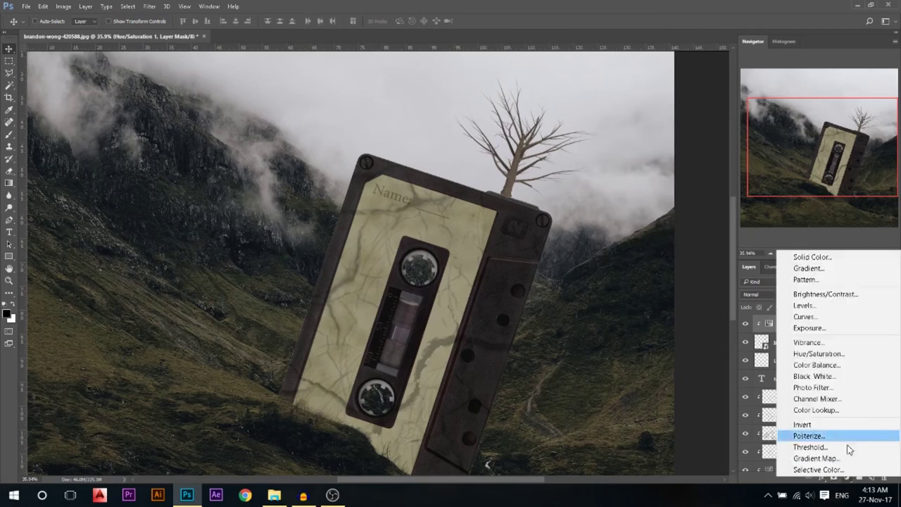
pyautogui.click(806, 317)
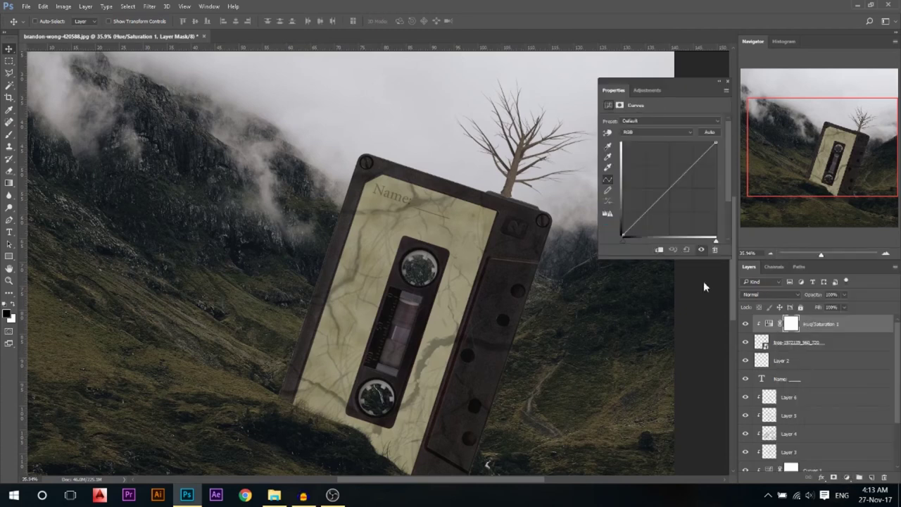
pyautogui.click(659, 250)
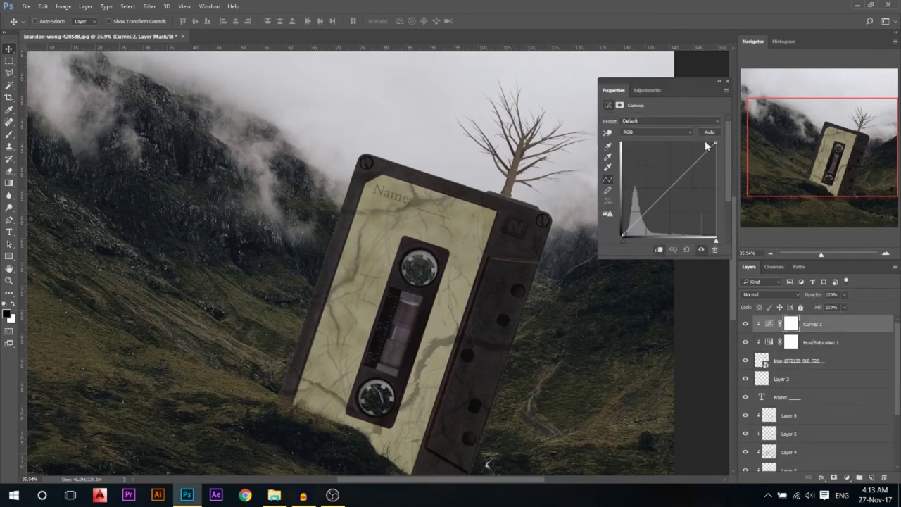
pyautogui.moveTo(716, 143); pyautogui.dragTo(725, 170)
pyautogui.moveTo(624, 237); pyautogui.dragTo(622, 229)
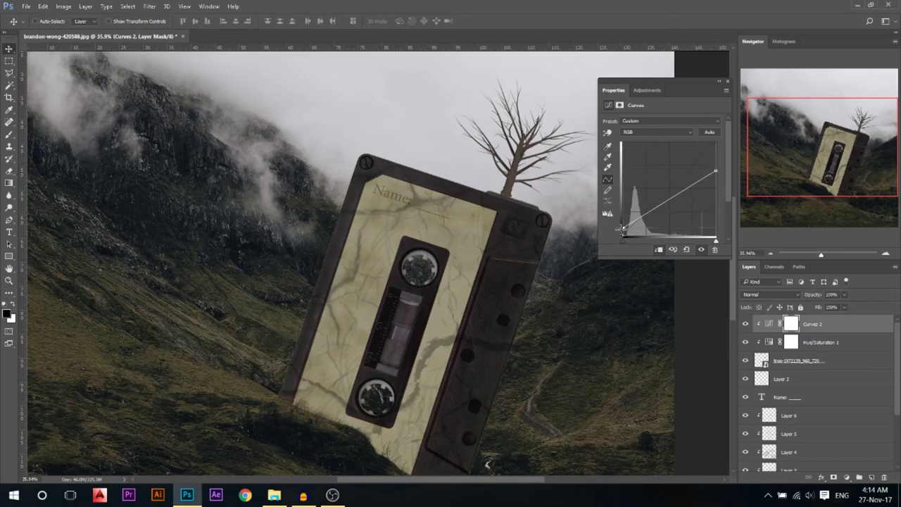
pyautogui.moveTo(726, 177); pyautogui.dragTo(725, 184)
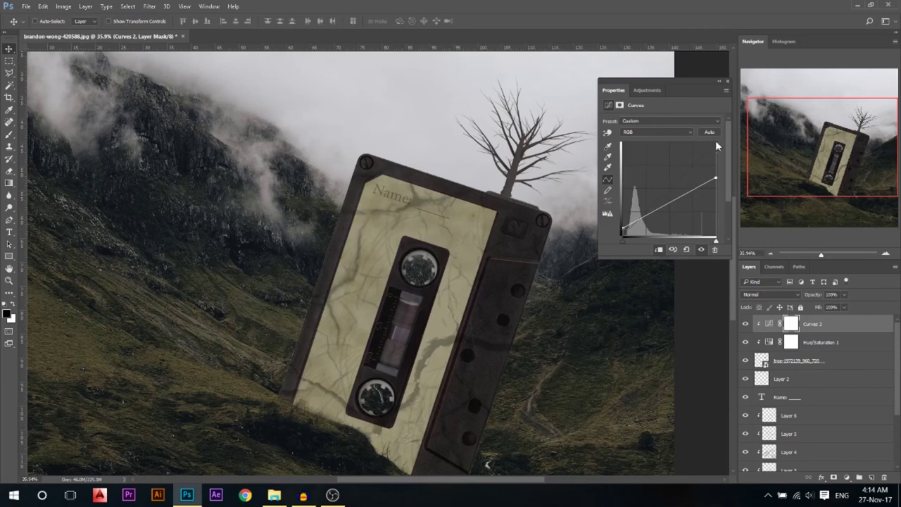
pyautogui.click(727, 83)
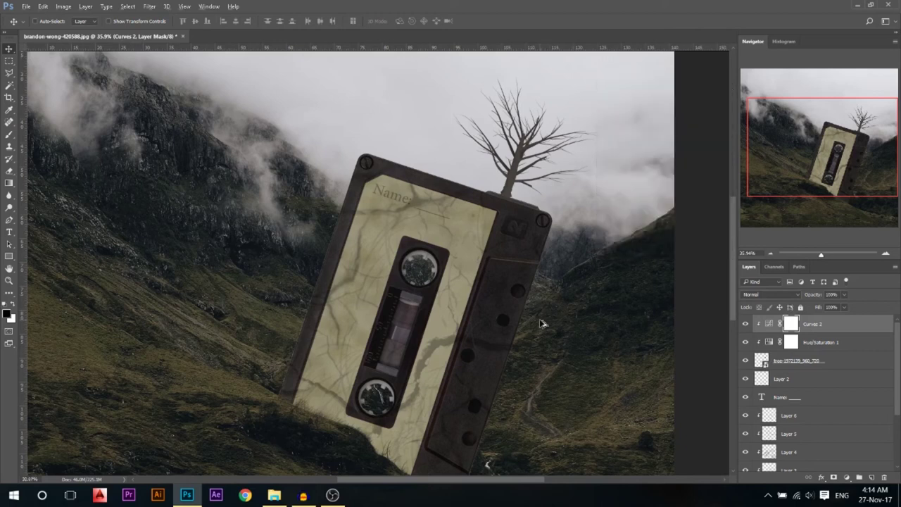
# Place the photo guy-2607498_1920 directly above the tree layer at a small size over the cassette's edge.
pyautogui.hotkey('ctrl', '0')
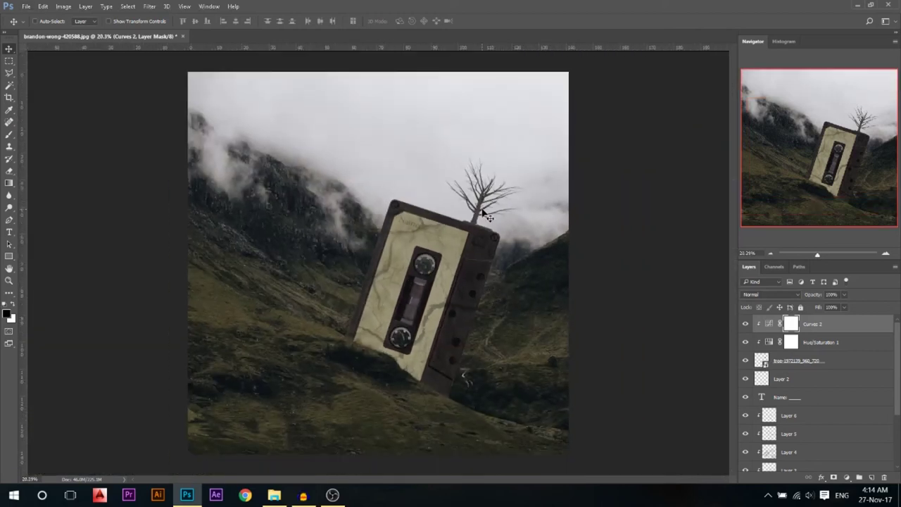
pyautogui.click(809, 359)
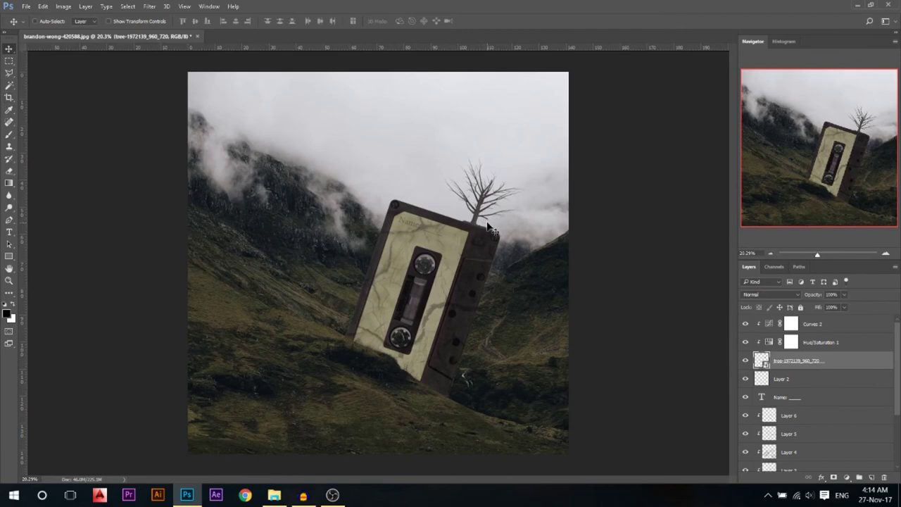
pyautogui.scroll(1, 345, 337)
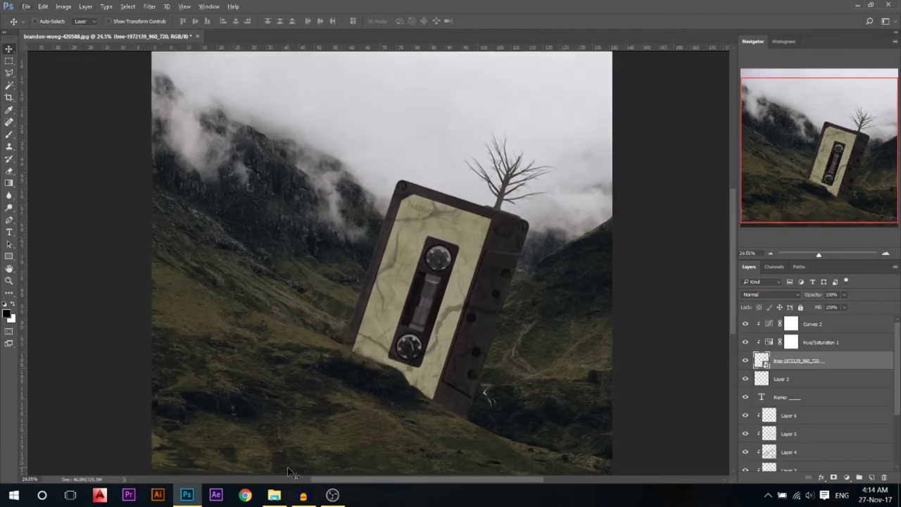
pyautogui.click(274, 495)
pyautogui.moveTo(419, 158); pyautogui.dragTo(445, 155)
pyautogui.moveTo(381, 443); pyautogui.dragTo(384, 438)
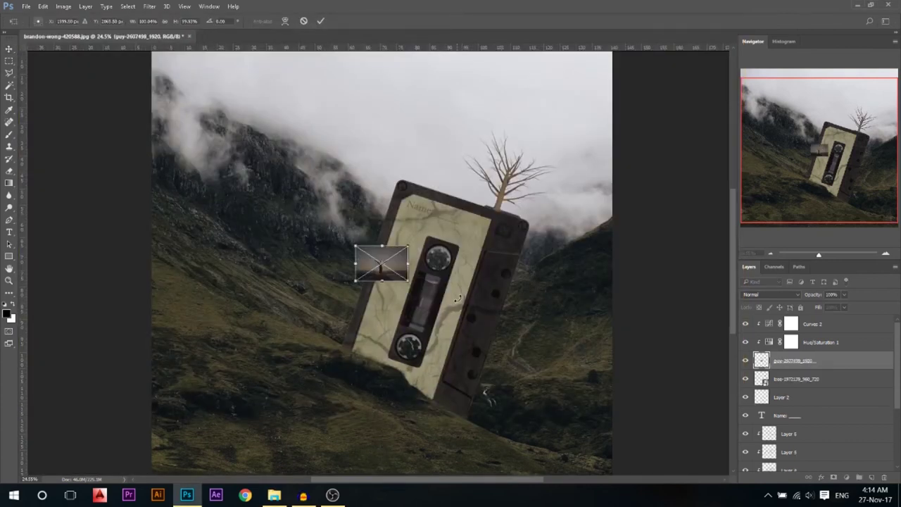
pyautogui.press('Return')
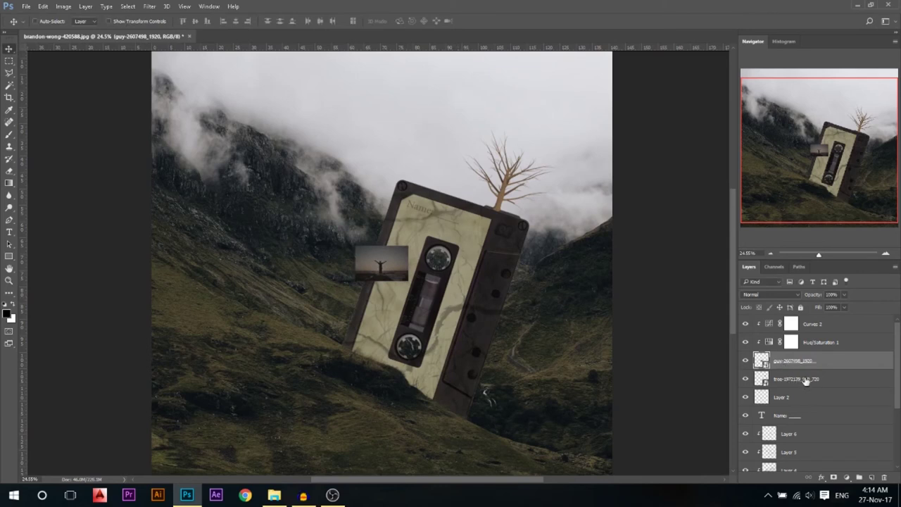
# Compare the placed photo with and without the Curves 2 and Hue/Saturation 1 adjustments.
pyautogui.click(745, 342)
pyautogui.click(747, 324)
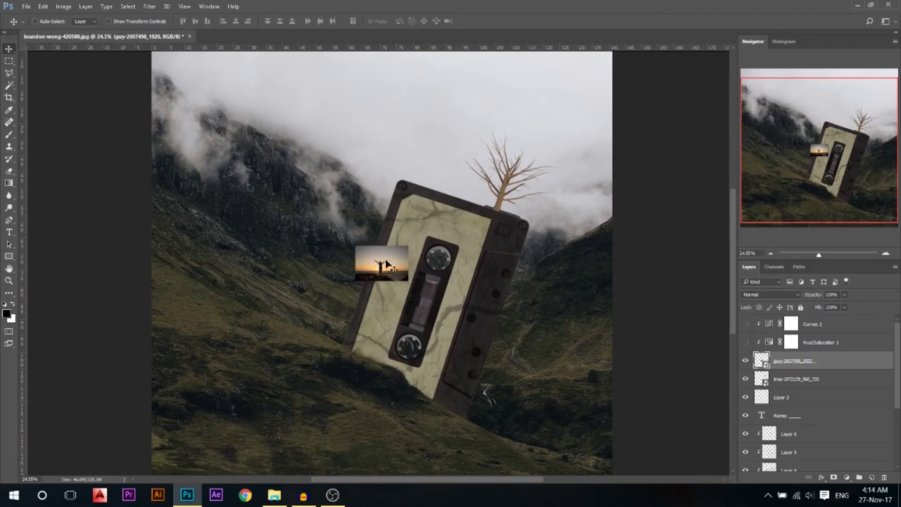
pyautogui.click(746, 324)
pyautogui.click(745, 342)
# Move the guy photo layer to the top of the stack and clip both adjustments to the tree layer again.
pyautogui.moveTo(806, 360); pyautogui.dragTo(808, 321)
pyautogui.moveTo(802, 371); pyautogui.dragTo(804, 367)
pyautogui.keyDown('alt'); pyautogui.click(804, 369); pyautogui.keyUp('alt')
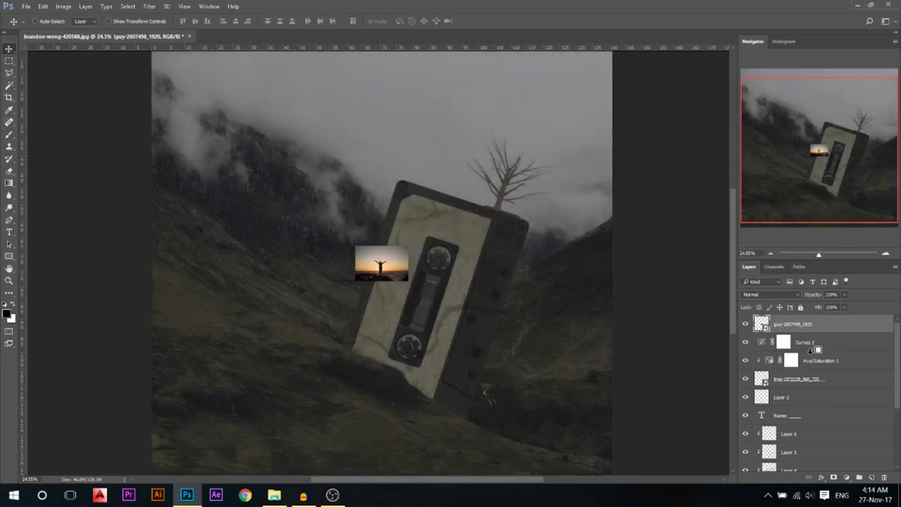
pyautogui.keyDown('alt'); pyautogui.click(811, 350); pyautogui.keyUp('alt')
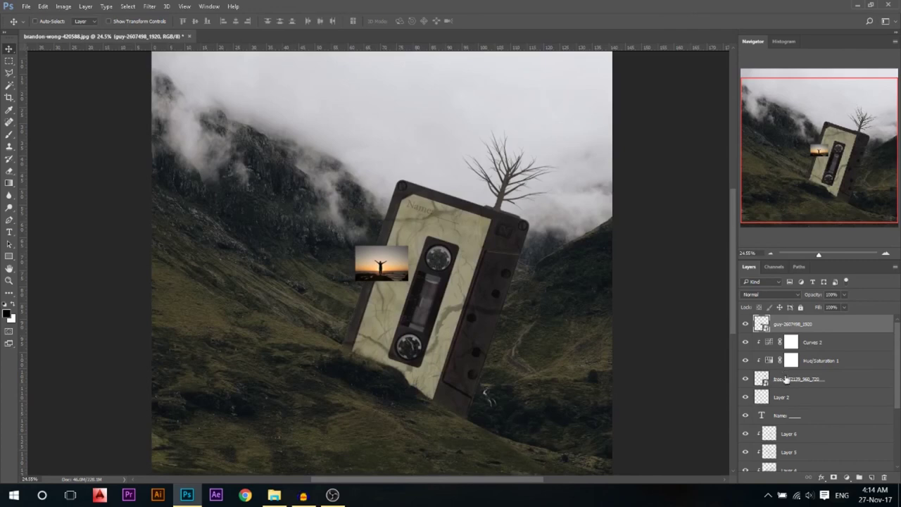
# Move the guy photo over the cassette label near the upper reel and enlarge it proportionally.
pyautogui.scroll(3, 407, 264)
pyautogui.scroll(3, 407, 265)
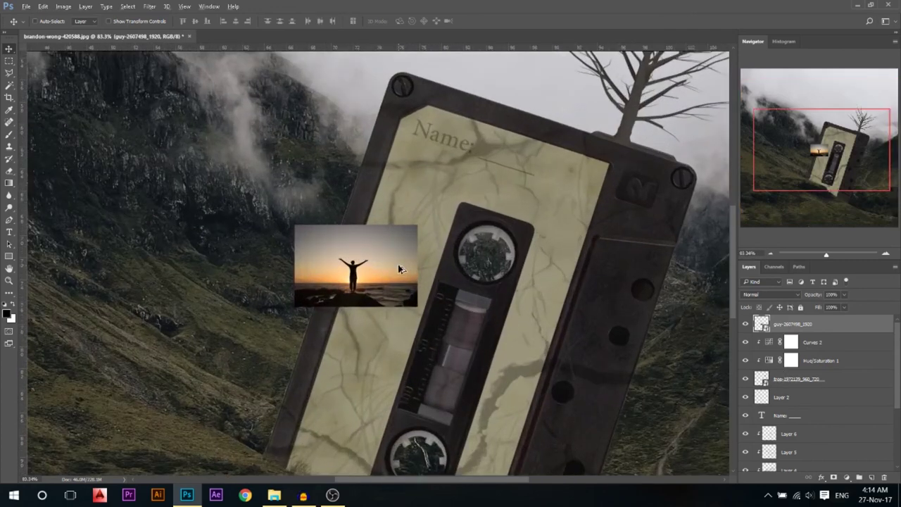
pyautogui.moveTo(354, 288); pyautogui.dragTo(468, 206)
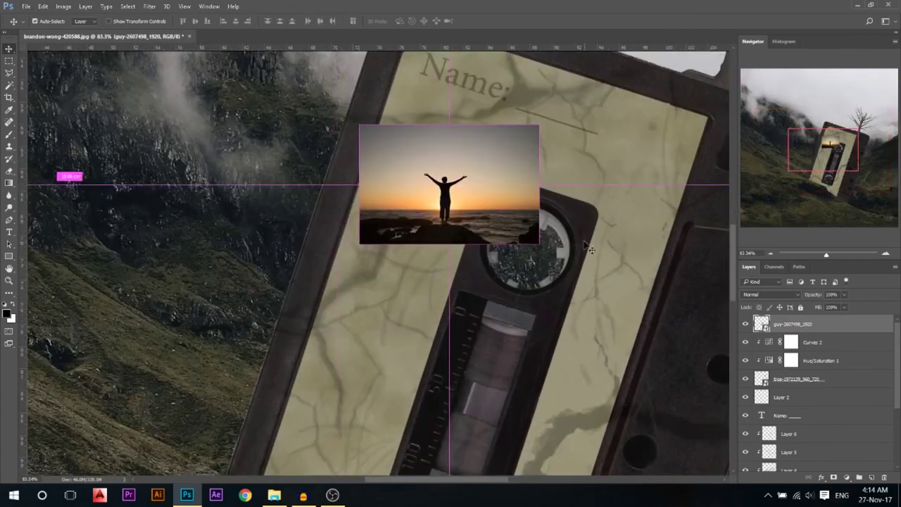
pyautogui.hotkey('ctrl', 't')
pyautogui.moveTo(539, 243); pyautogui.dragTo(563, 254)
pyautogui.press('Return')
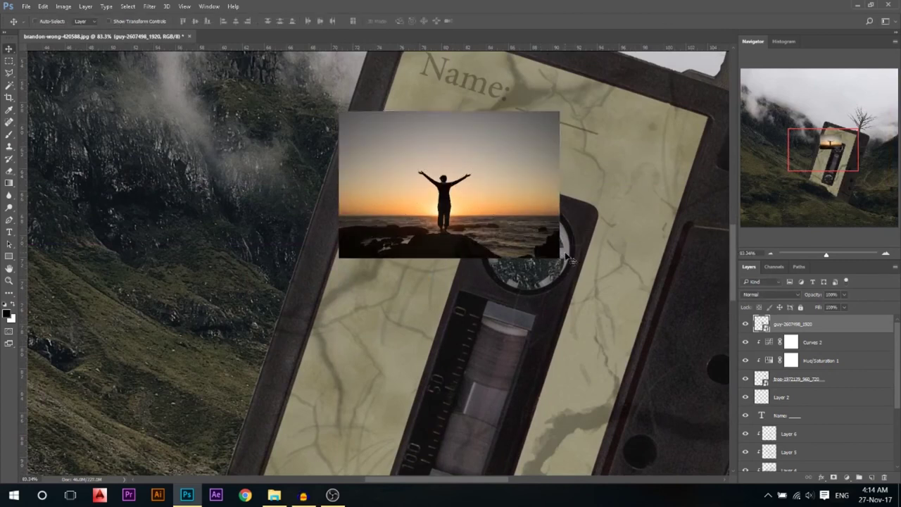
# Select the man's dark silhouette together with the rocks beneath him using the Magic Wand.
pyautogui.click(9, 85)
pyautogui.click(464, 232)
pyautogui.scroll(3, 457, 193)
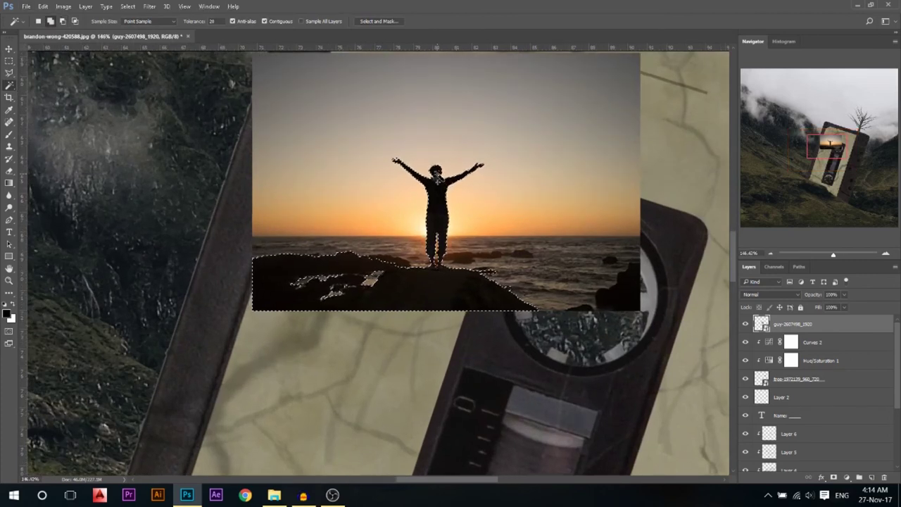
pyautogui.scroll(1, 444, 254)
# Subtract the rocks below the man's feet from the selection with the Polygonal Lasso, leaving only his figure selected.
pyautogui.press('l')
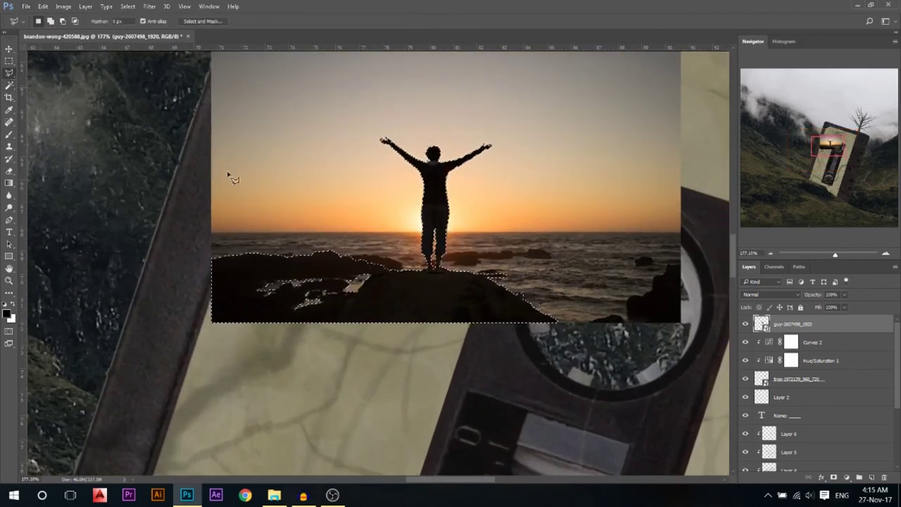
pyautogui.scroll(1, 500, 262)
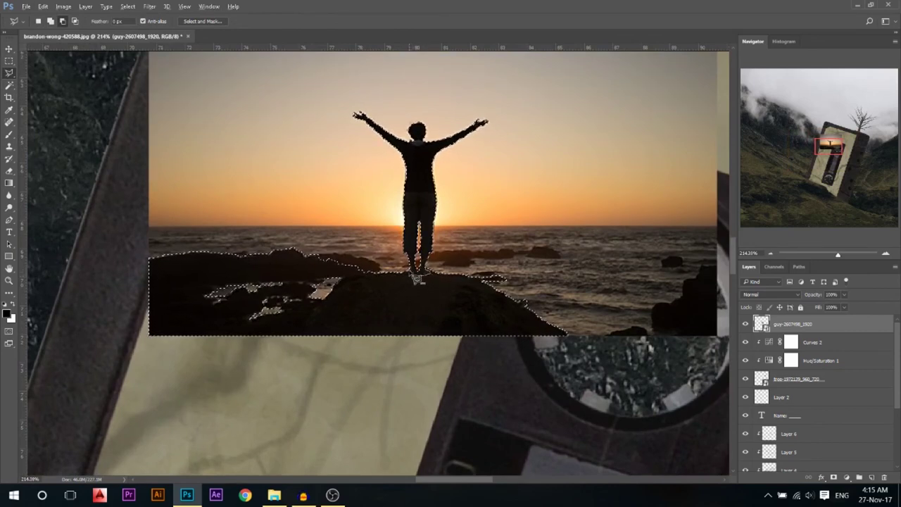
pyautogui.click(415, 273)
pyautogui.click(324, 227)
pyautogui.click(38, 209)
pyautogui.click(107, 352)
pyautogui.click(468, 432)
pyautogui.click(584, 385)
pyautogui.click(623, 300)
pyautogui.click(416, 274)
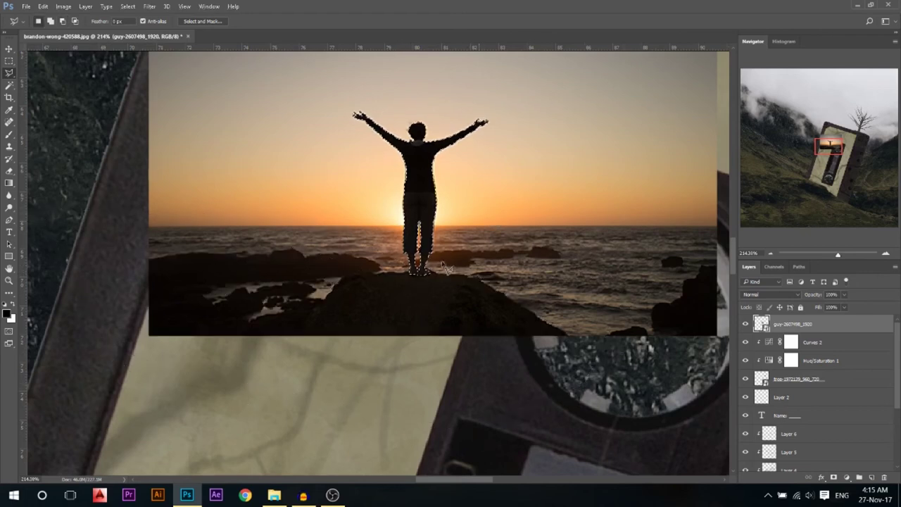
# Add a layer mask to the guy photo from the selection to isolate his silhouette.
pyautogui.scroll(-3, 432, 299)
pyautogui.scroll(-2, 432, 300)
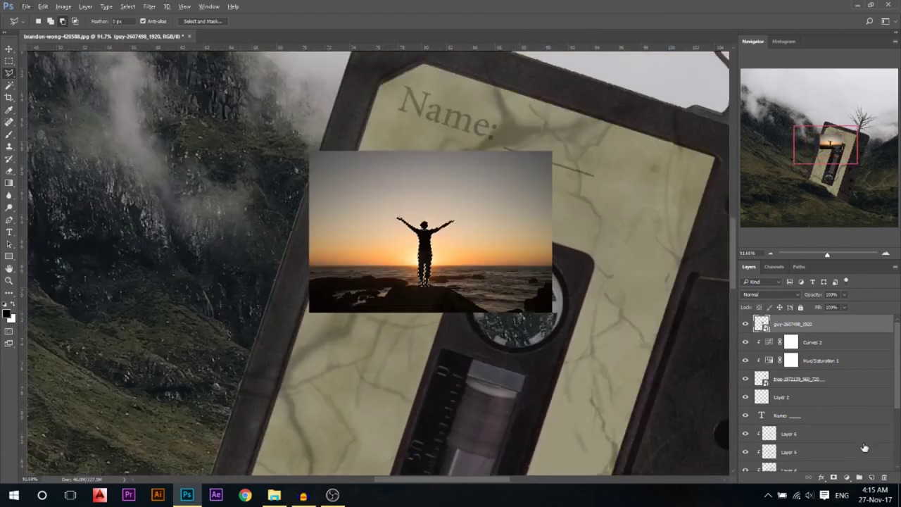
pyautogui.click(835, 477)
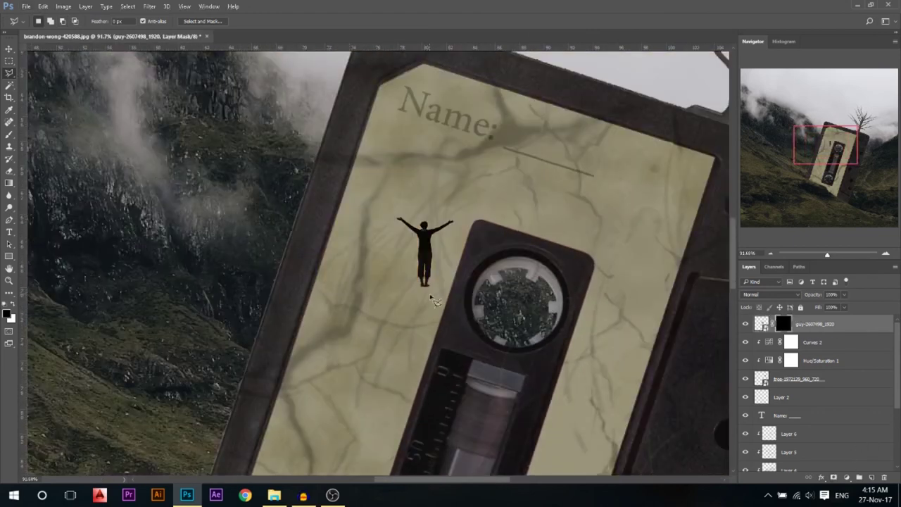
# Stand the man's silhouette on the cassette's upper edge beside the tree and rotate it clockwise to match the tilt.
pyautogui.click(9, 48)
pyautogui.scroll(-3, 364, 316)
pyautogui.moveTo(412, 292); pyautogui.dragTo(502, 167)
pyautogui.press('ctrl')
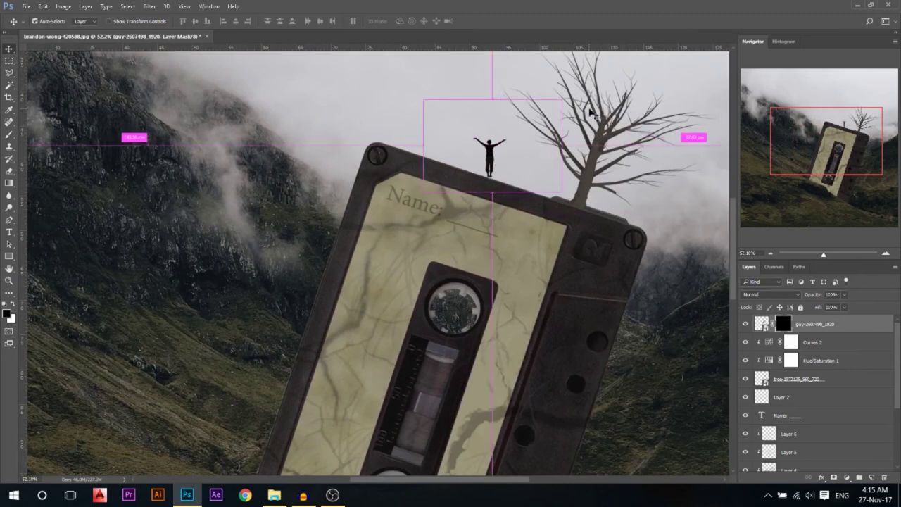
pyautogui.hotkey('ctrl', 't')
pyautogui.moveTo(614, 86); pyautogui.dragTo(642, 112)
pyautogui.press('Return')
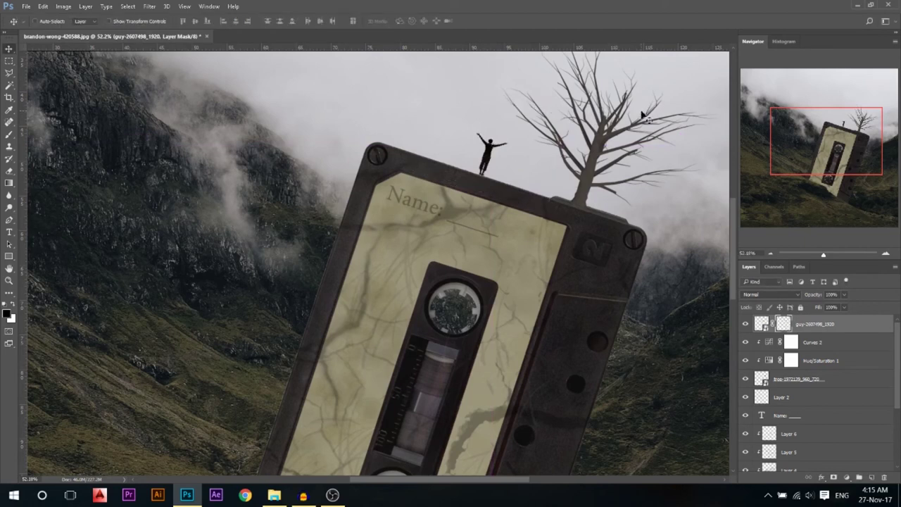
# Reduce the man's silhouette layer to about 50% opacity and nudge it left along the cassette's upper edge.
pyautogui.hotkey('ctrl', '0')
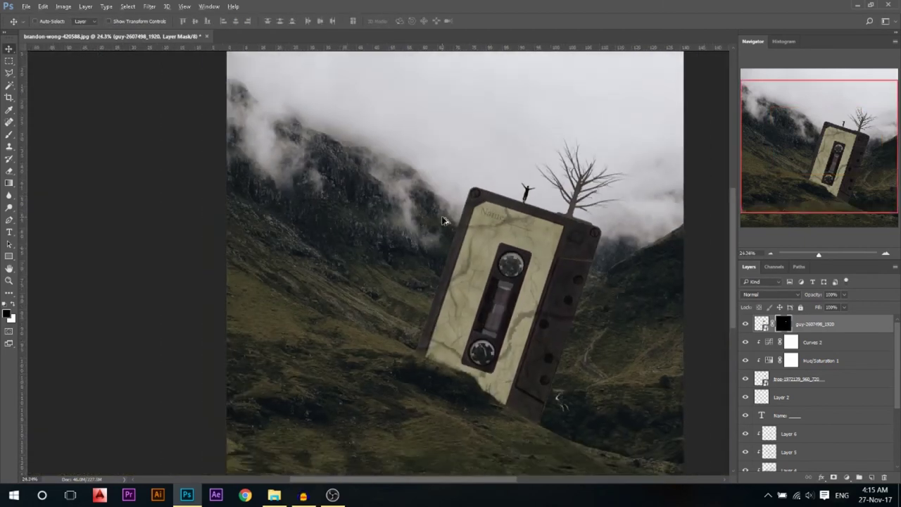
pyautogui.click(843, 294)
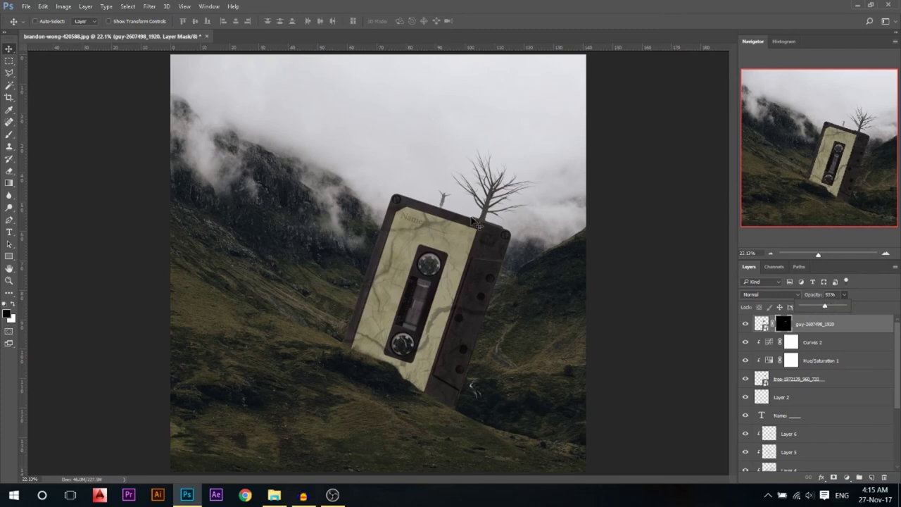
pyautogui.click(442, 178)
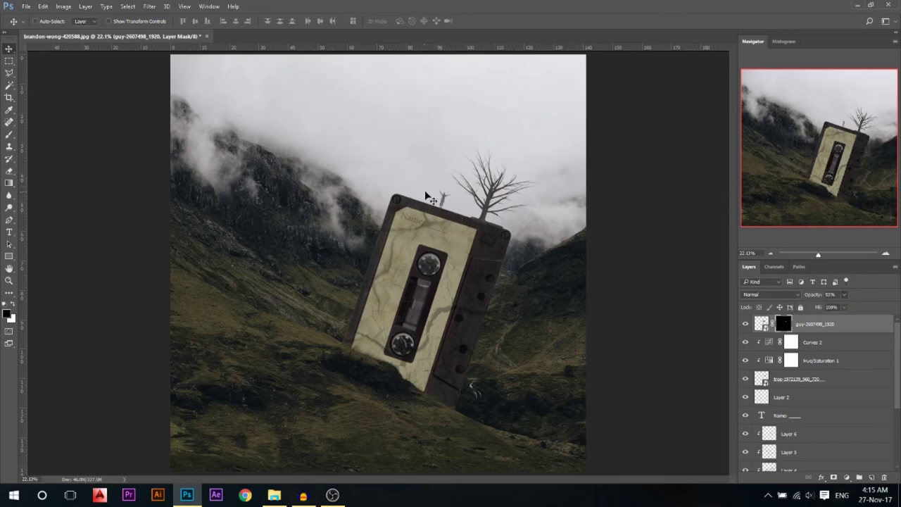
pyautogui.click(817, 297)
pyautogui.hotkey('ctrl', '-')
pyautogui.moveTo(441, 219); pyautogui.dragTo(449, 223)
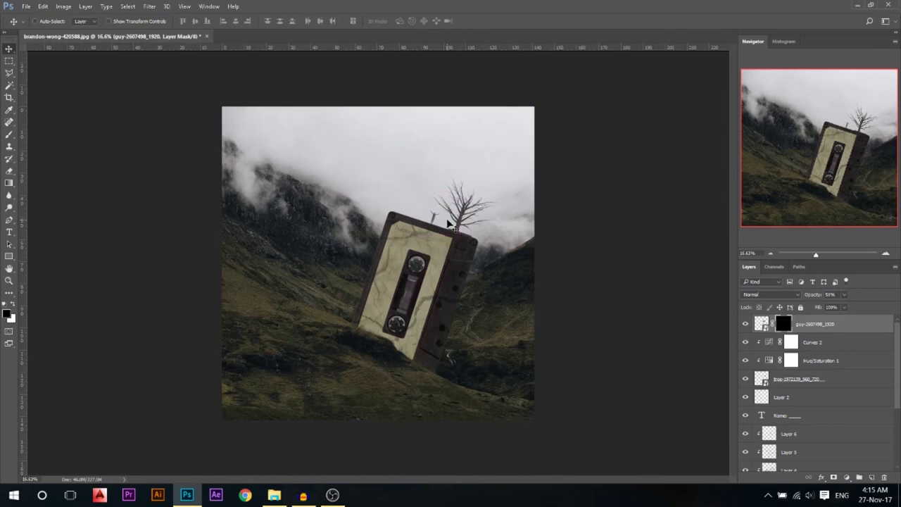
pyautogui.hotkey('shift', 'Left')
pyautogui.hotkey('shift', 'Left')
pyautogui.hotkey('shift', 'Left')
# Crop the canvas to the square frame around the cassette scene without deleting the cropped pixels.
pyautogui.click(10, 97)
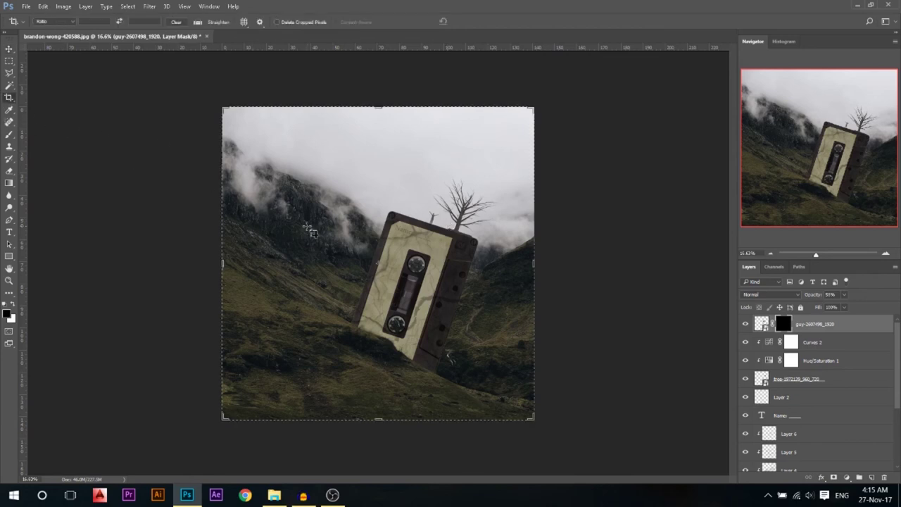
pyautogui.click(343, 237)
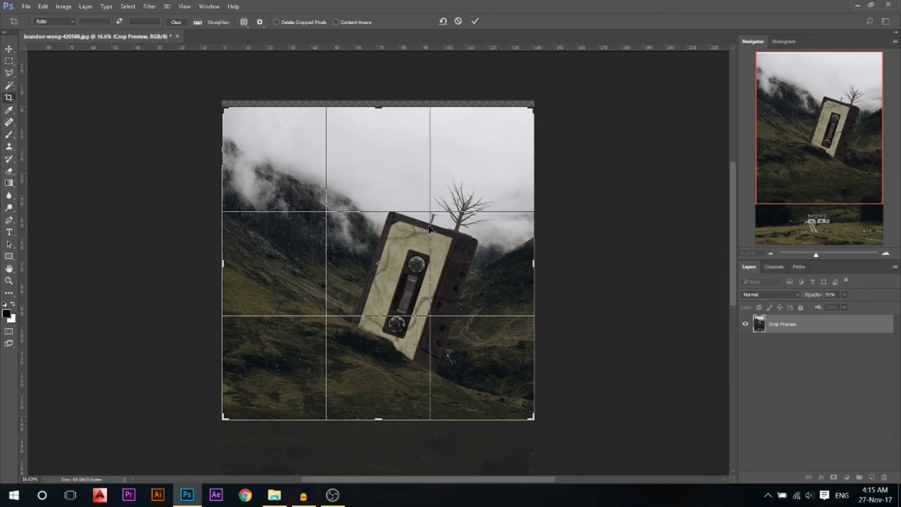
pyautogui.click(475, 21)
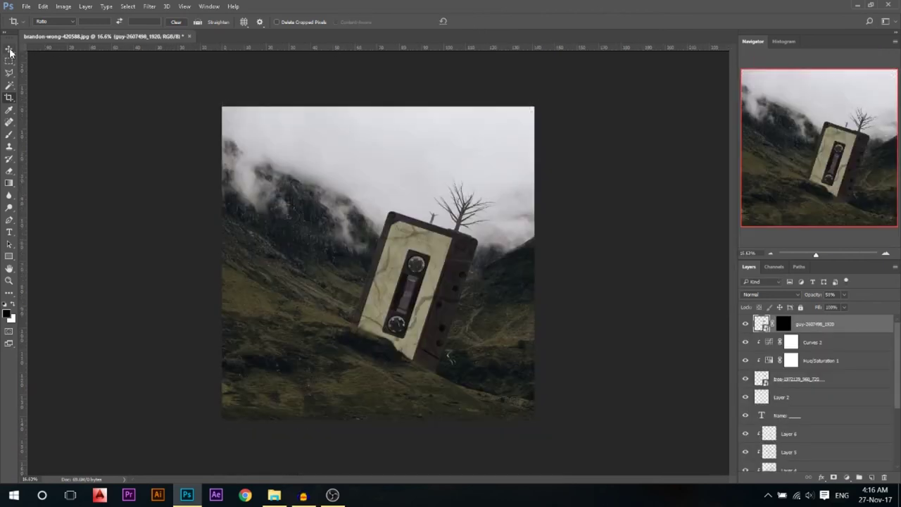
pyautogui.click(9, 49)
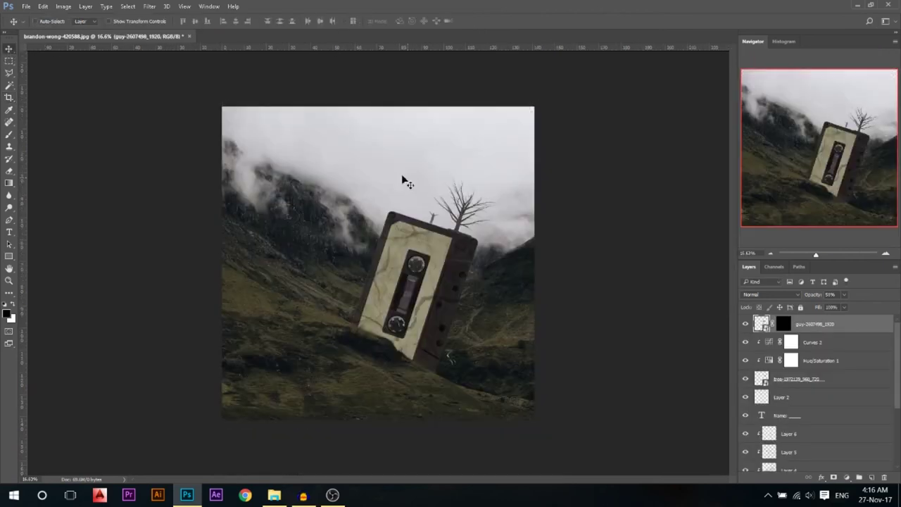
# Add a new layer on top and stamp small black birds beside the man with a shrunken bird brush.
pyautogui.click(871, 478)
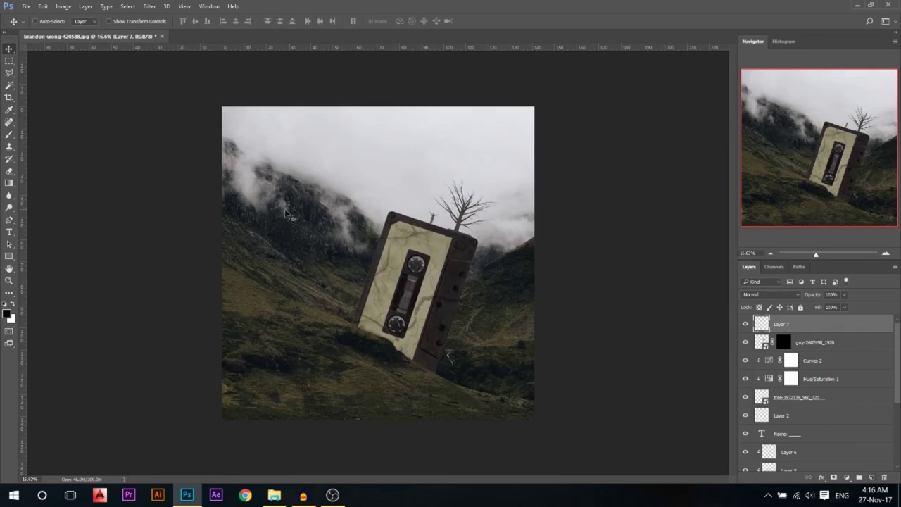
pyautogui.press('b')
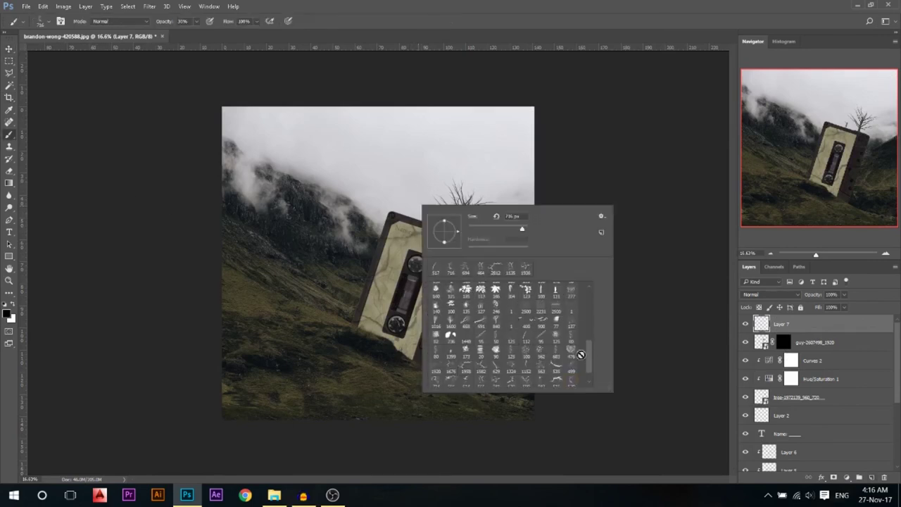
pyautogui.click(523, 325)
pyautogui.keyDown('alt'); pyautogui.rightClick(416, 201); pyautogui.keyUp('alt')
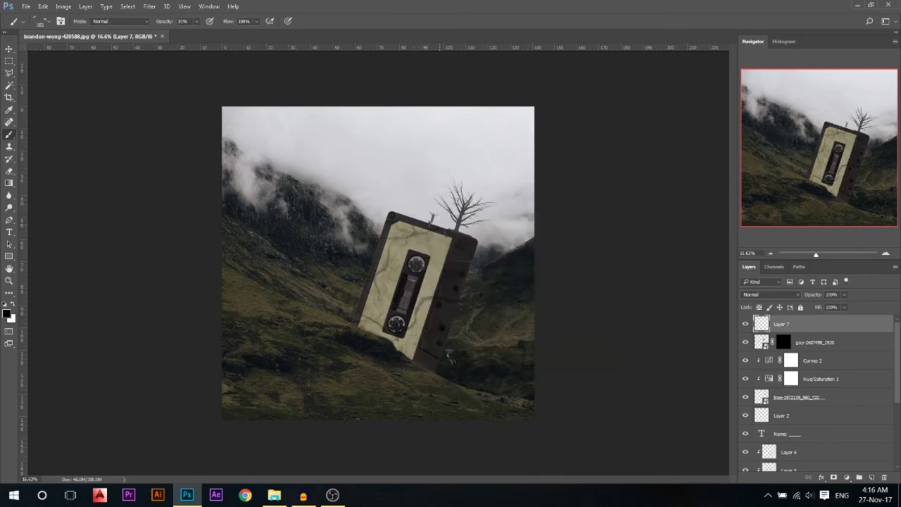
pyautogui.keyDown('alt'); pyautogui.rightClick(427, 209); pyautogui.keyUp('alt')
pyautogui.click(427, 209)
pyautogui.keyDown('alt'); pyautogui.rightClick(428, 213); pyautogui.keyUp('alt')
pyautogui.scroll(1, 459, 209)
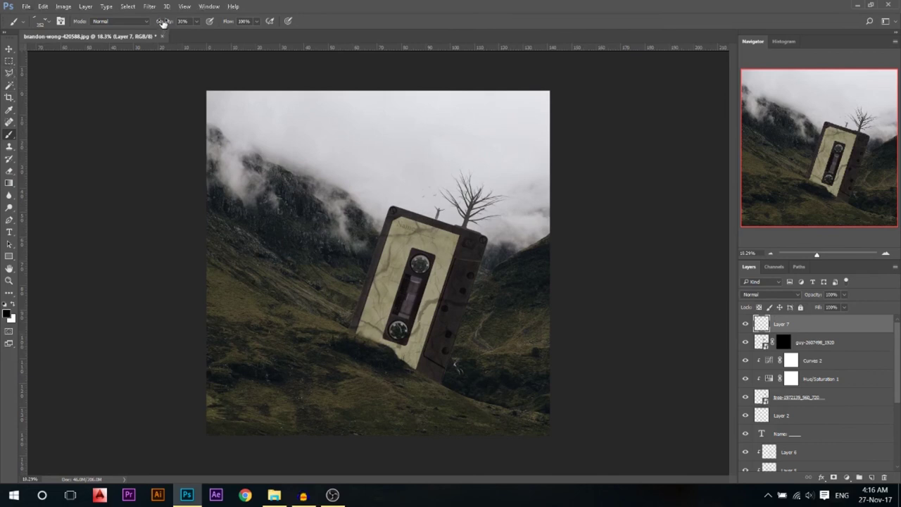
# Undo the faint birds, raise the brush opacity and repaint the small flock in the sky beside the man.
pyautogui.moveTo(162, 22); pyautogui.dragTo(648, 127)
pyautogui.hotkey('ctrl', 'z')
pyautogui.moveTo(430, 195); pyautogui.dragTo(426, 195)
pyautogui.keyDown('alt'); pyautogui.rightClick(432, 202); pyautogui.keyUp('alt')
pyautogui.click(9, 49)
pyautogui.scroll(-2, 471, 227)
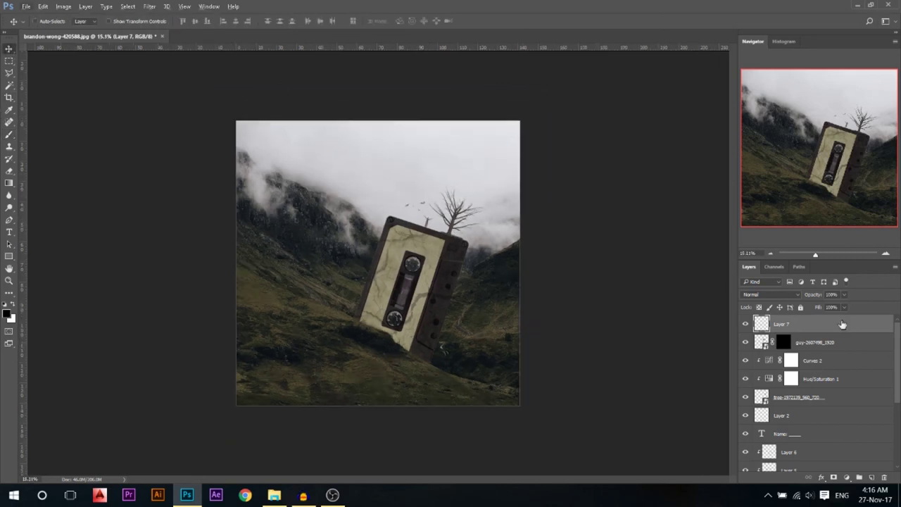
pyautogui.moveTo(820, 298); pyautogui.dragTo(815, 299)
pyautogui.scroll(-1, 460, 268)
pyautogui.scroll(1, 459, 268)
# Add a Curves adjustment over the whole composite, slightly darkening the lower tones and moving the white point inward.
pyautogui.click(847, 477)
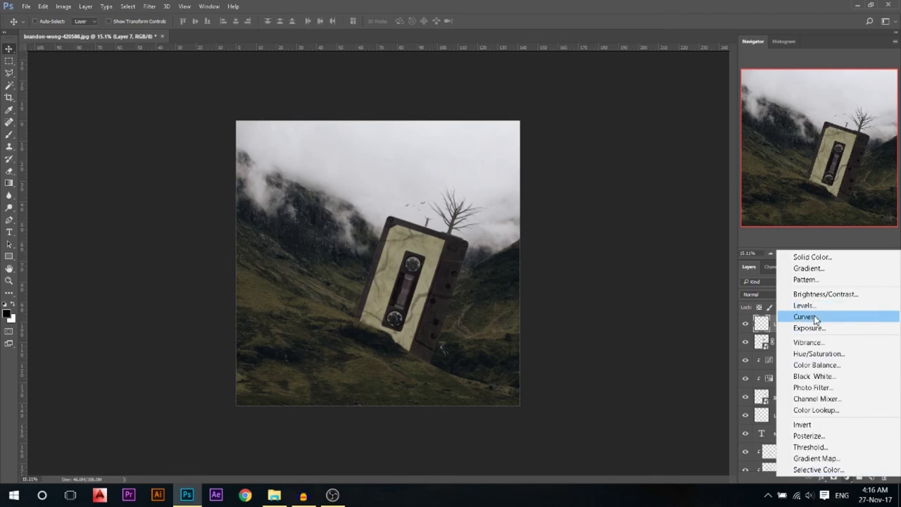
pyautogui.click(810, 320)
pyautogui.moveTo(624, 236); pyautogui.dragTo(648, 214)
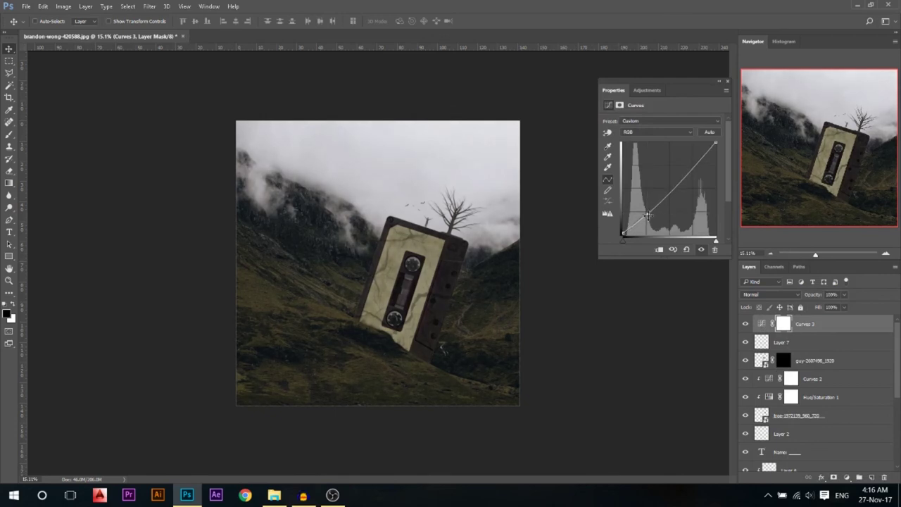
pyautogui.moveTo(716, 144); pyautogui.dragTo(714, 143)
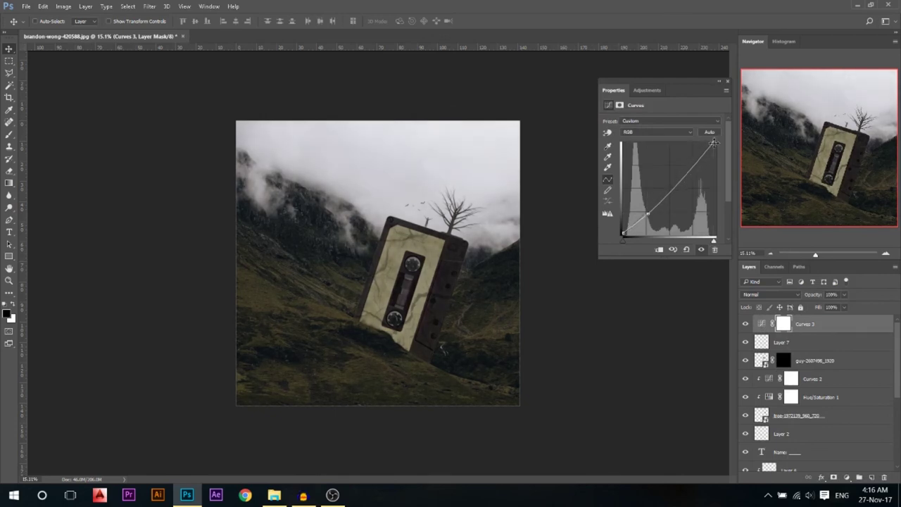
pyautogui.click(729, 81)
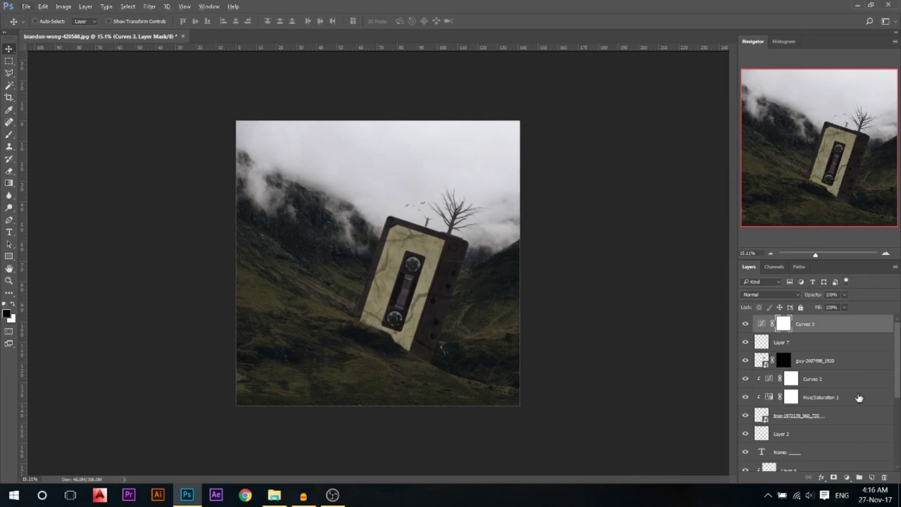
# Add a Photo Filter adjustment set to Sepia on top and compare the image with and without it.
pyautogui.click(846, 478)
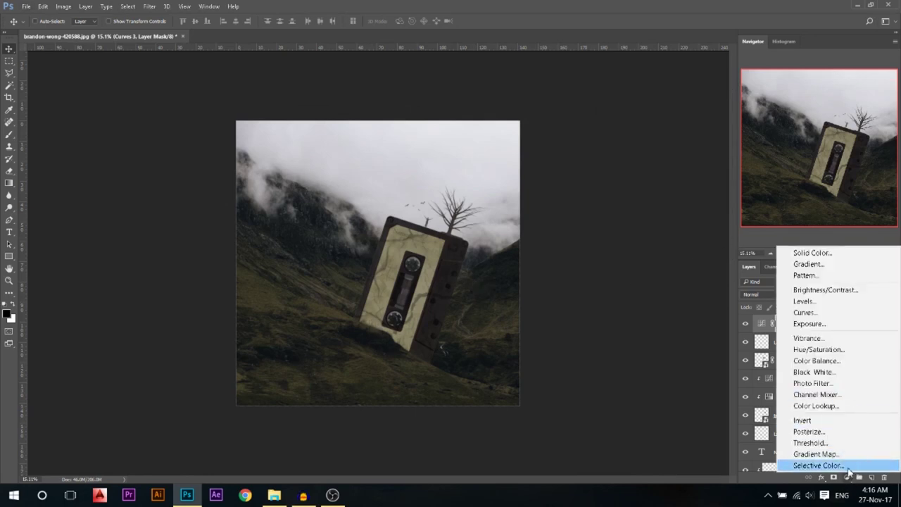
pyautogui.click(814, 384)
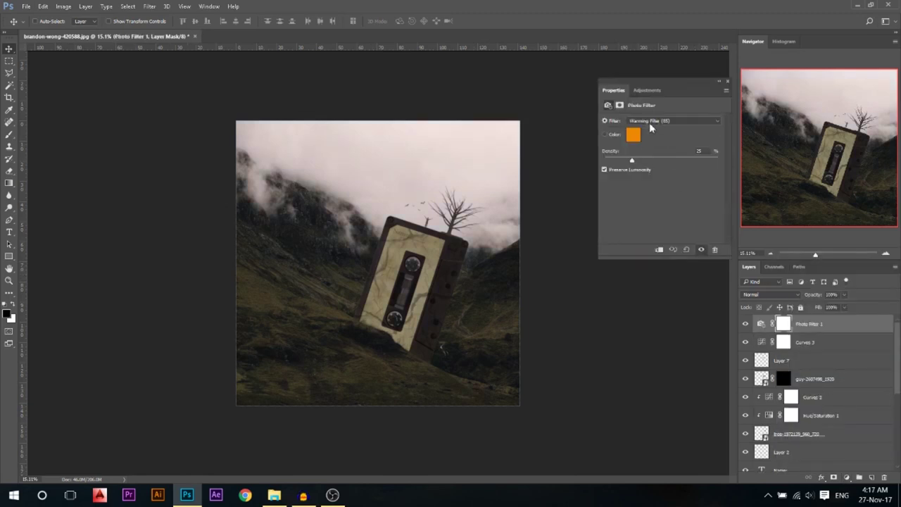
pyautogui.scroll(-3, 651, 126)
pyautogui.scroll(-1, 651, 124)
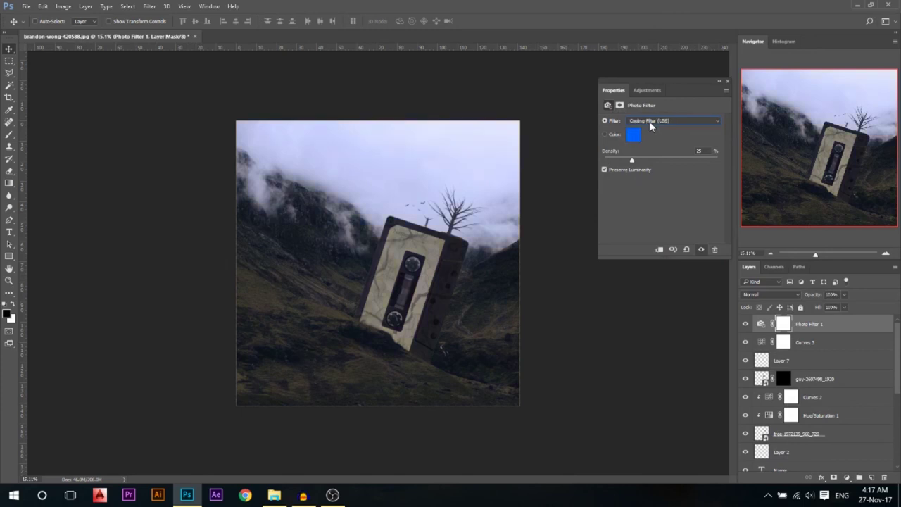
pyautogui.scroll(-1, 650, 125)
pyautogui.click(650, 121)
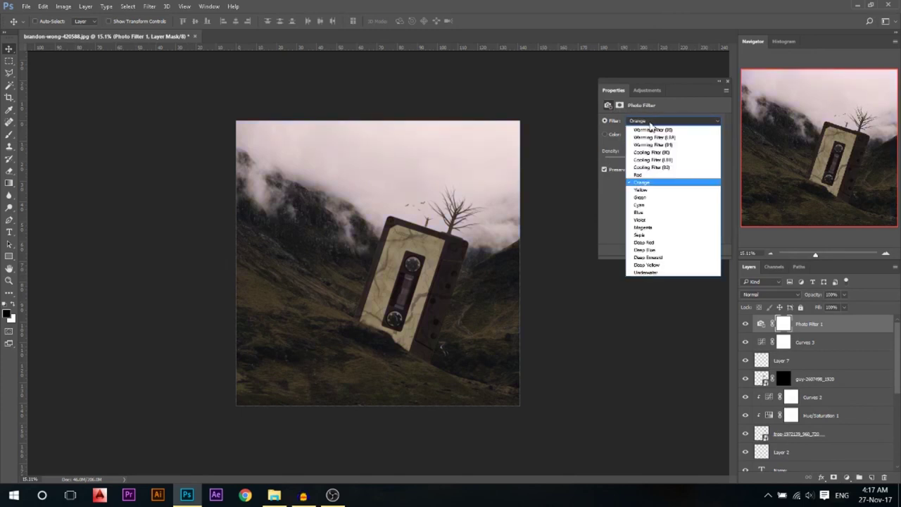
pyautogui.click(649, 236)
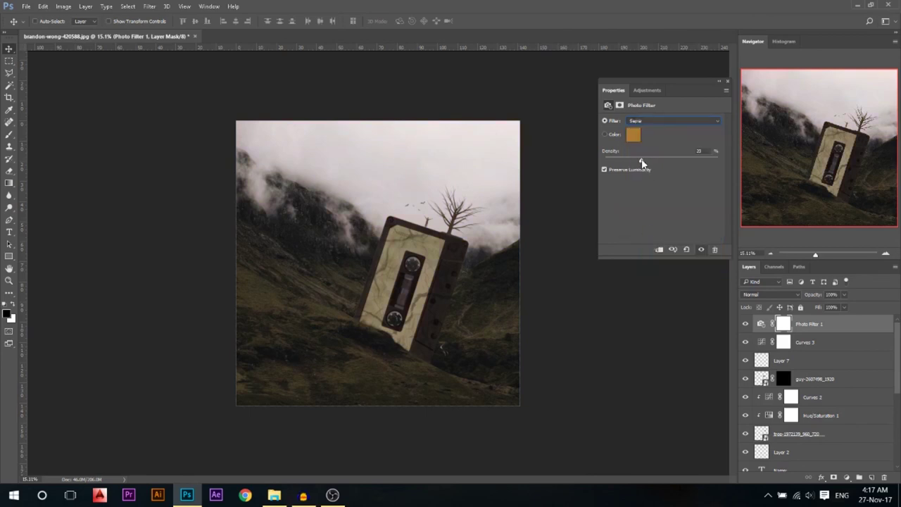
pyautogui.click(727, 81)
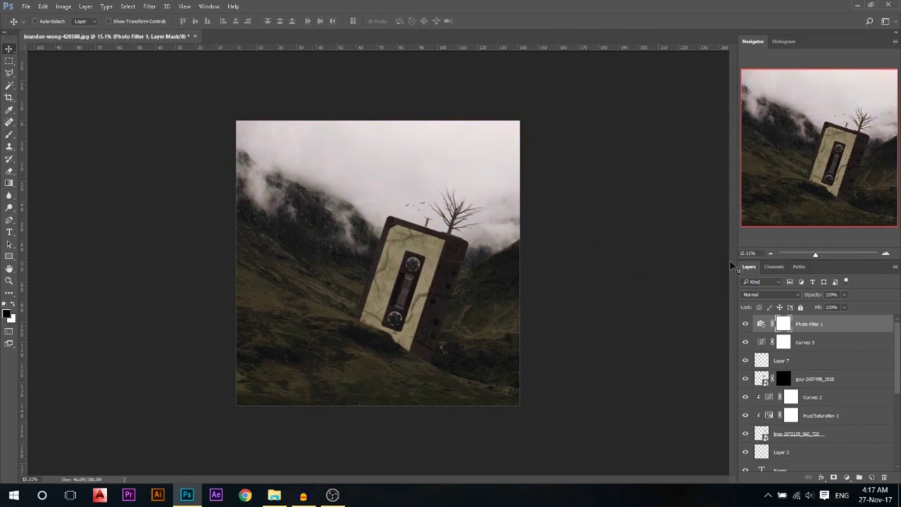
pyautogui.click(746, 325)
pyautogui.click(747, 324)
pyautogui.moveTo(792, 373); pyautogui.dragTo(791, 368)
# Stamp all visible layers into a new top layer and set Camera Raw clarity to -13, contrast to -11 and shadows to about -15.
pyautogui.hotkey('ctrl', 'shift', 'alt', 'e')
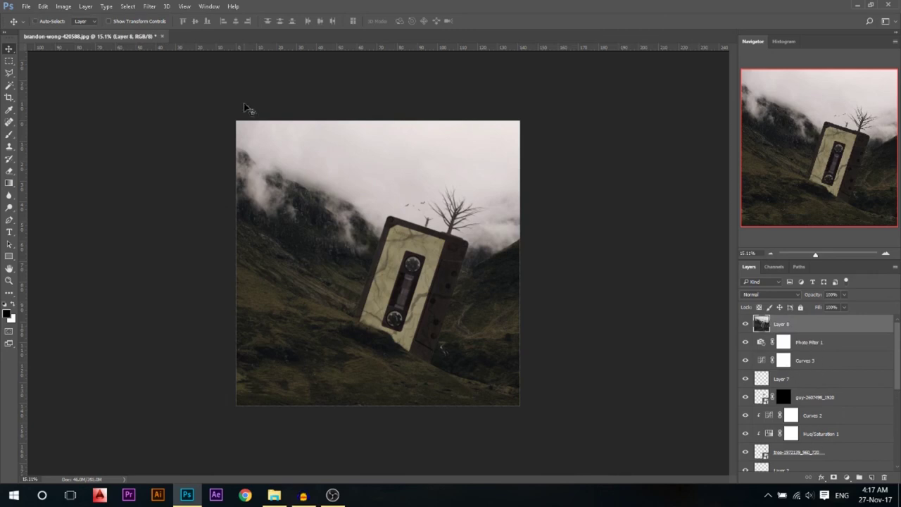
pyautogui.click(150, 7)
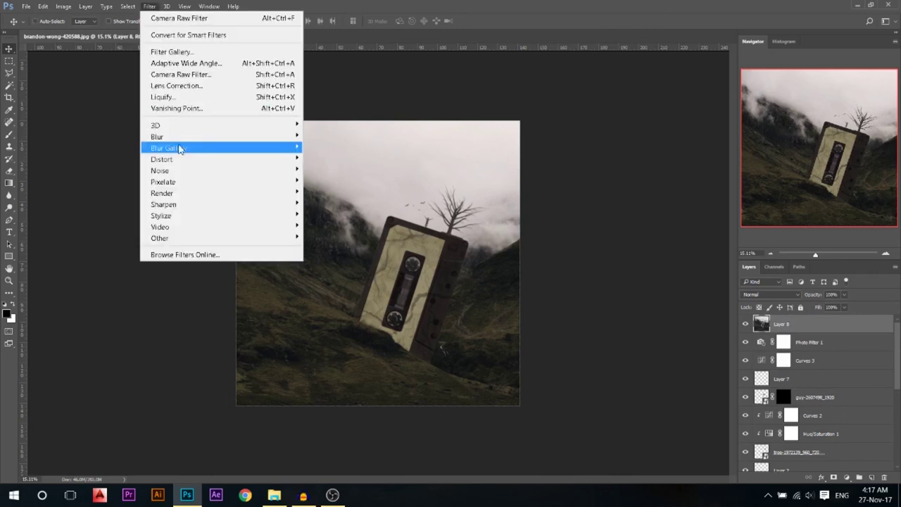
pyautogui.click(188, 82)
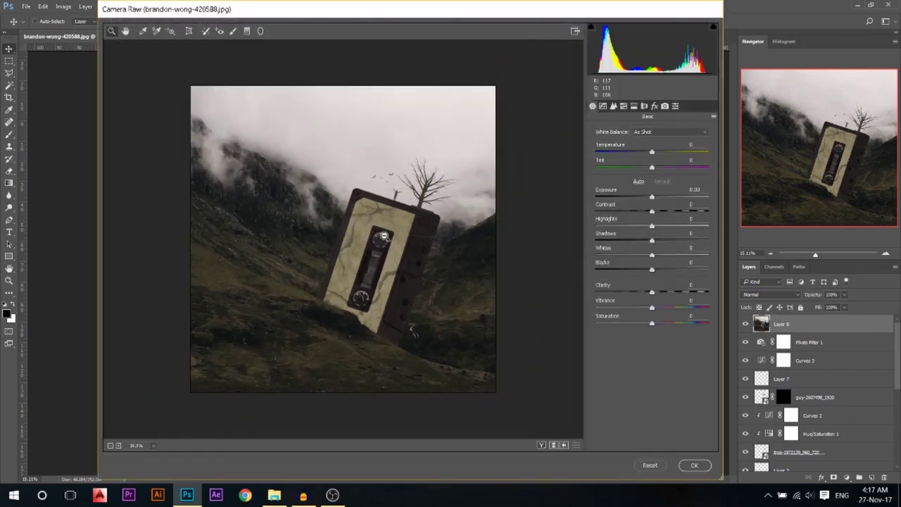
pyautogui.click(653, 287)
pyautogui.moveTo(653, 286); pyautogui.dragTo(650, 286)
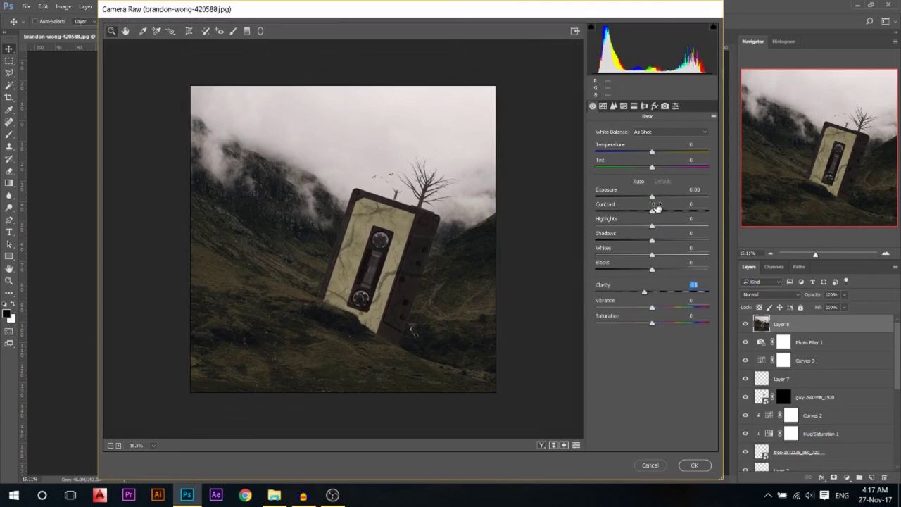
pyautogui.moveTo(656, 206); pyautogui.dragTo(647, 236)
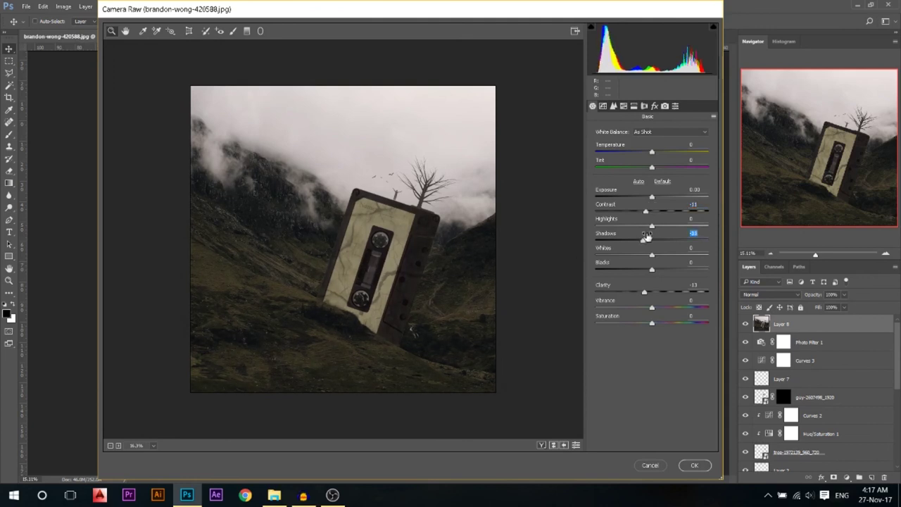
# Add a post-crop vignette with amount -17 and apply the Camera Raw filter.
pyautogui.click(654, 107)
pyautogui.moveTo(653, 255); pyautogui.dragTo(647, 252)
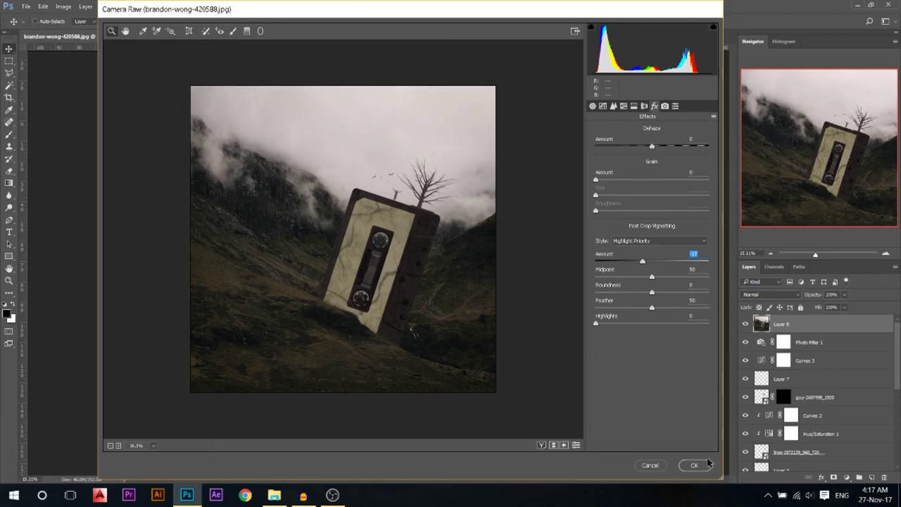
pyautogui.click(694, 465)
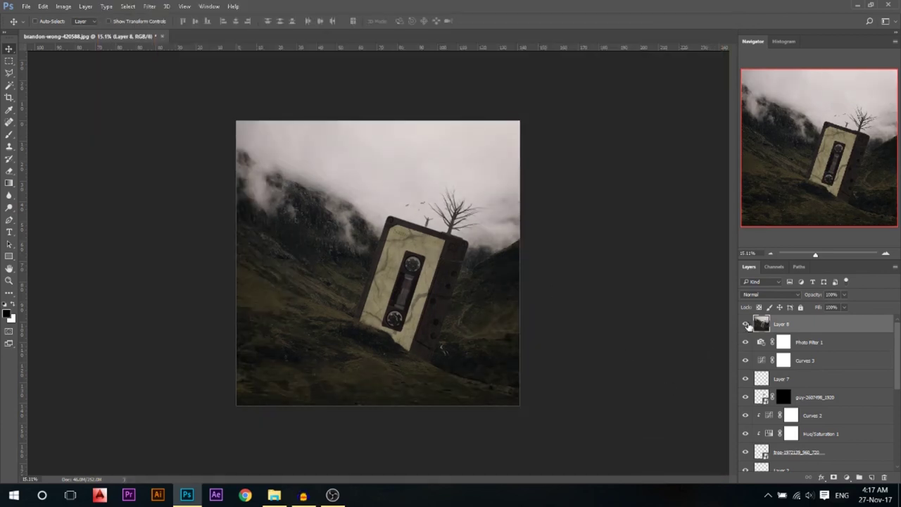
# Compare the composite before and after the Camera Raw filter, leaving the filter applied.
pyautogui.hotkey('ctrl', 'z')
pyautogui.hotkey('ctrl', 'z')
pyautogui.hotkey('ctrl', 'z')
pyautogui.hotkey('ctrl', 'z')
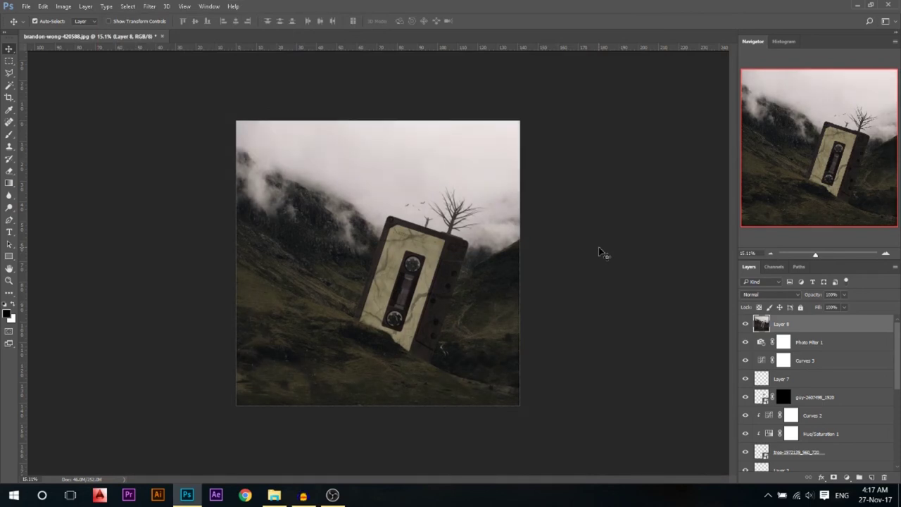
pyautogui.hotkey('ctrl', 'z')
pyautogui.hotkey('ctrl', 'z')
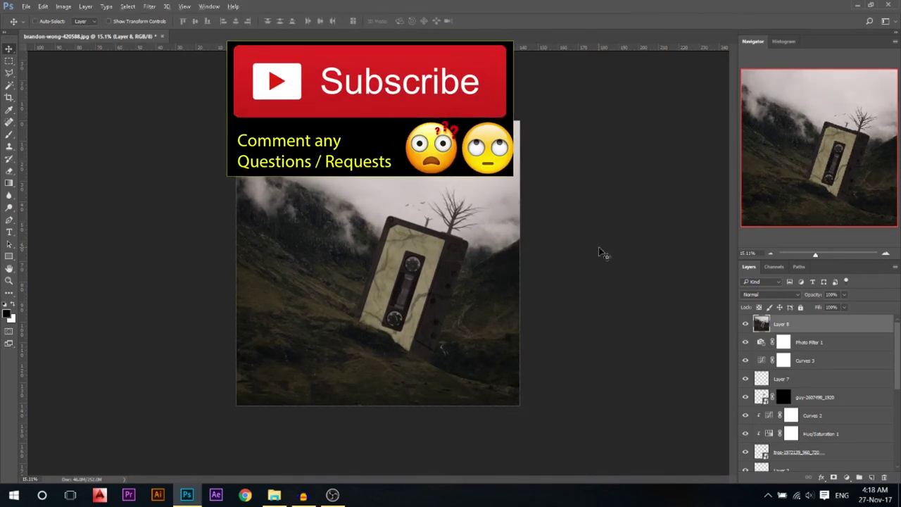
pyautogui.scroll(-1, 549, 255)
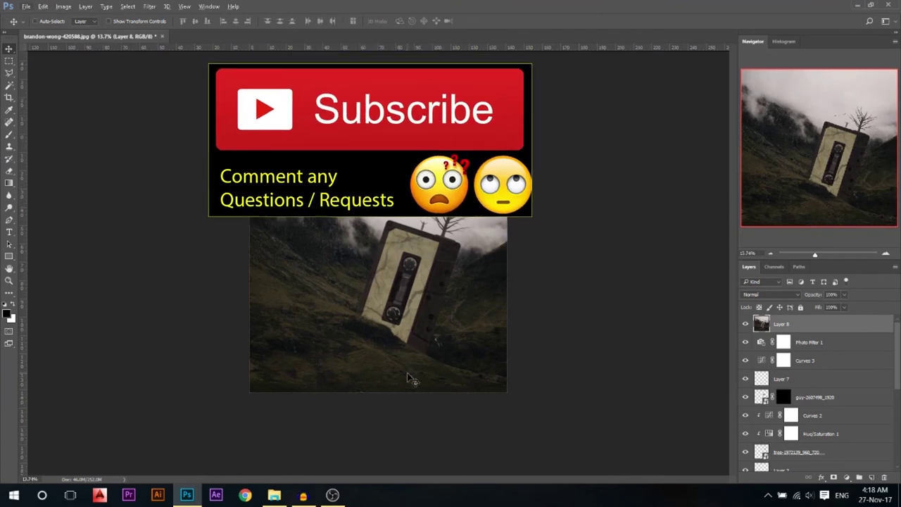